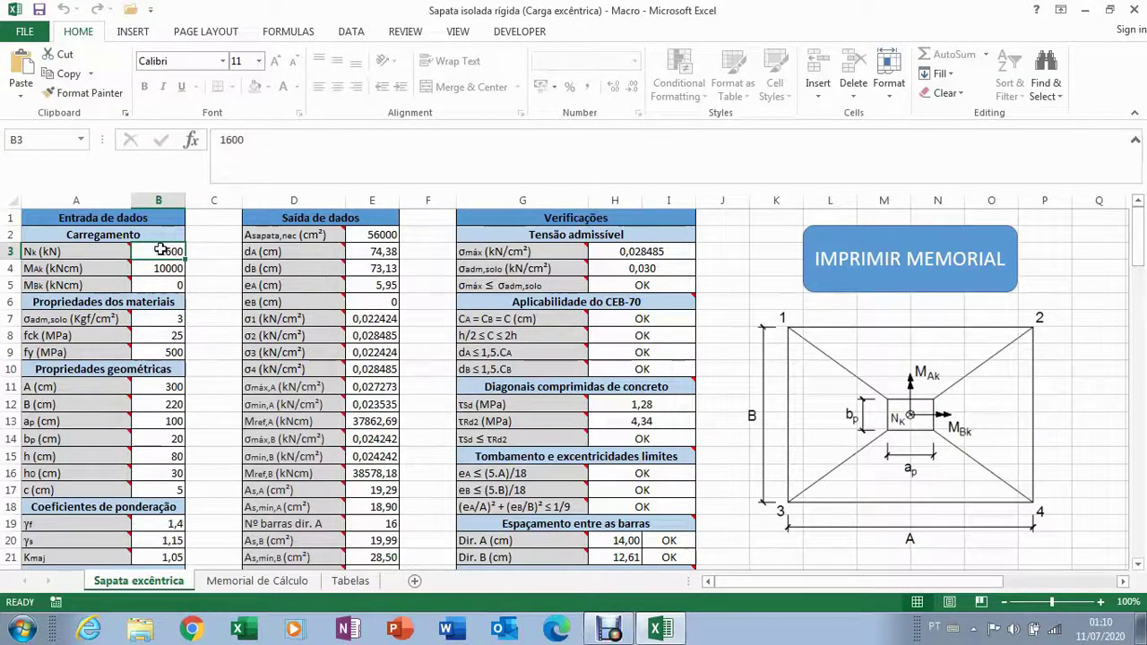
# - Examine the footing sheet's input data, output results and verification sections from the loads down to the rigidity checks
pyautogui.scroll(-4, 144, 269)
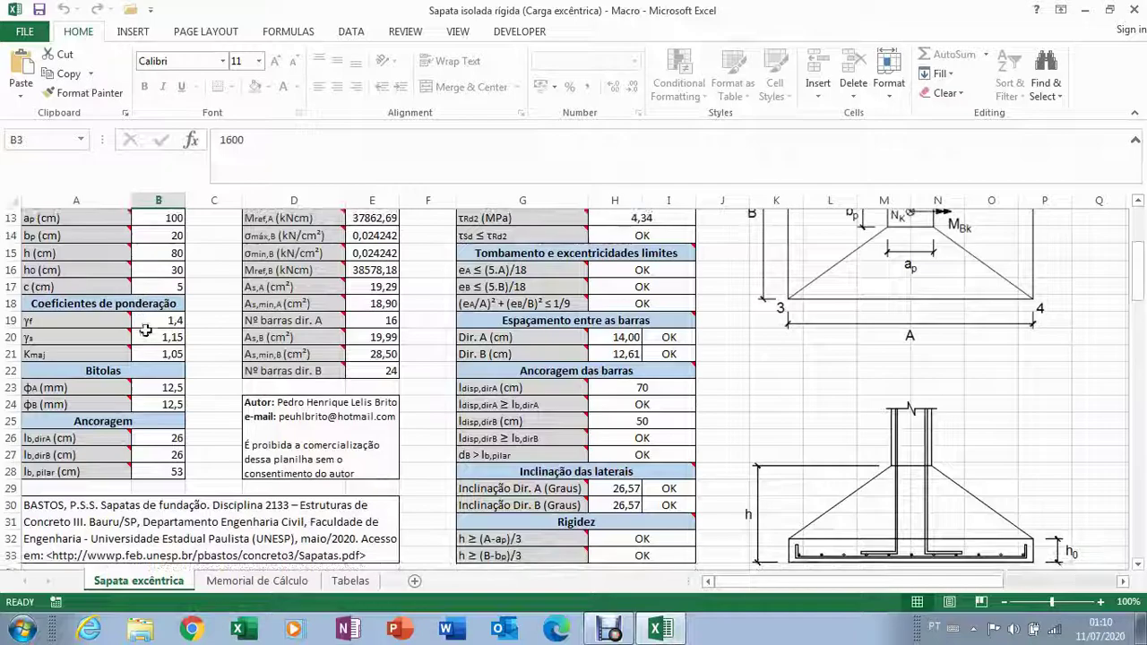
pyautogui.scroll(2, 183, 481)
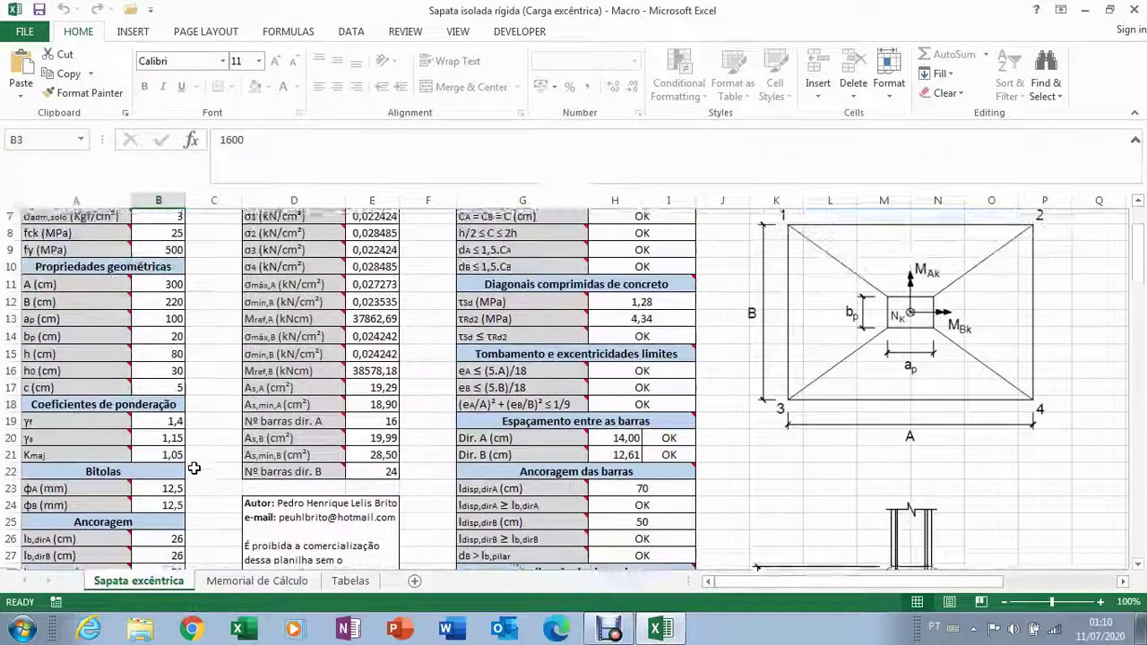
pyautogui.scroll(2, 194, 468)
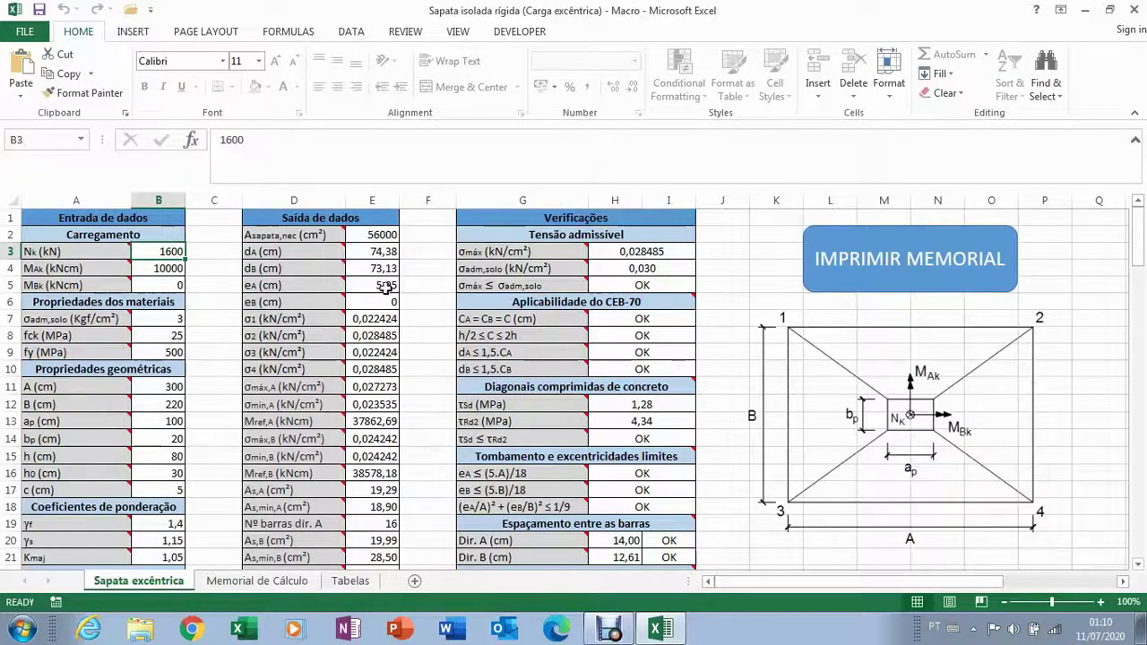
pyautogui.scroll(-3, 363, 242)
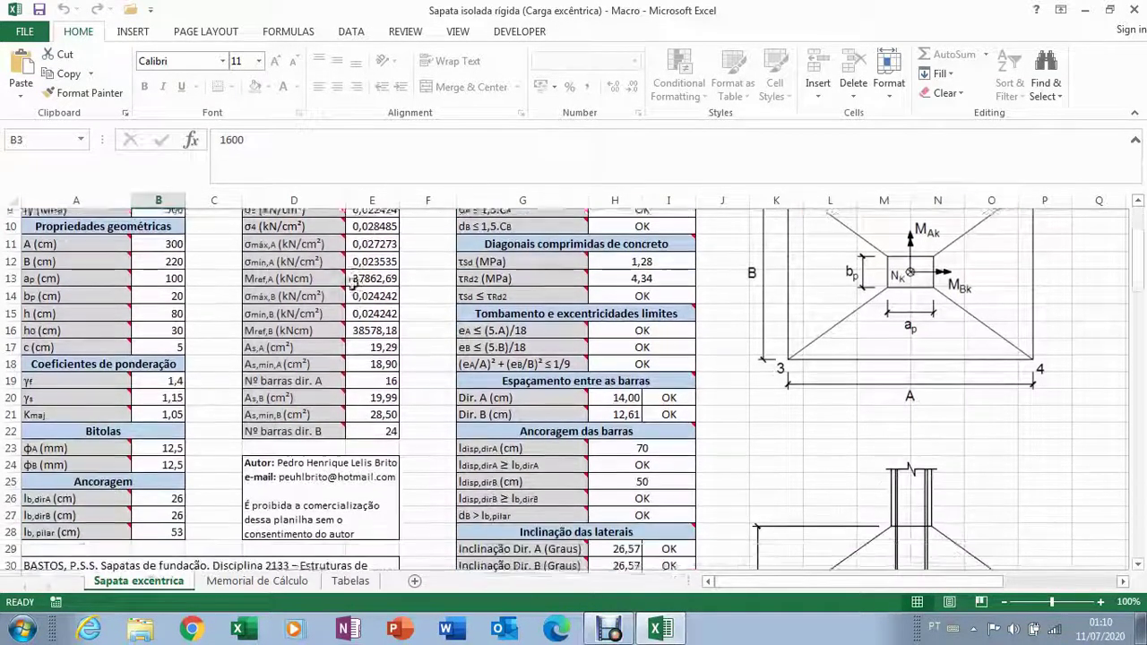
pyautogui.scroll(3, 358, 278)
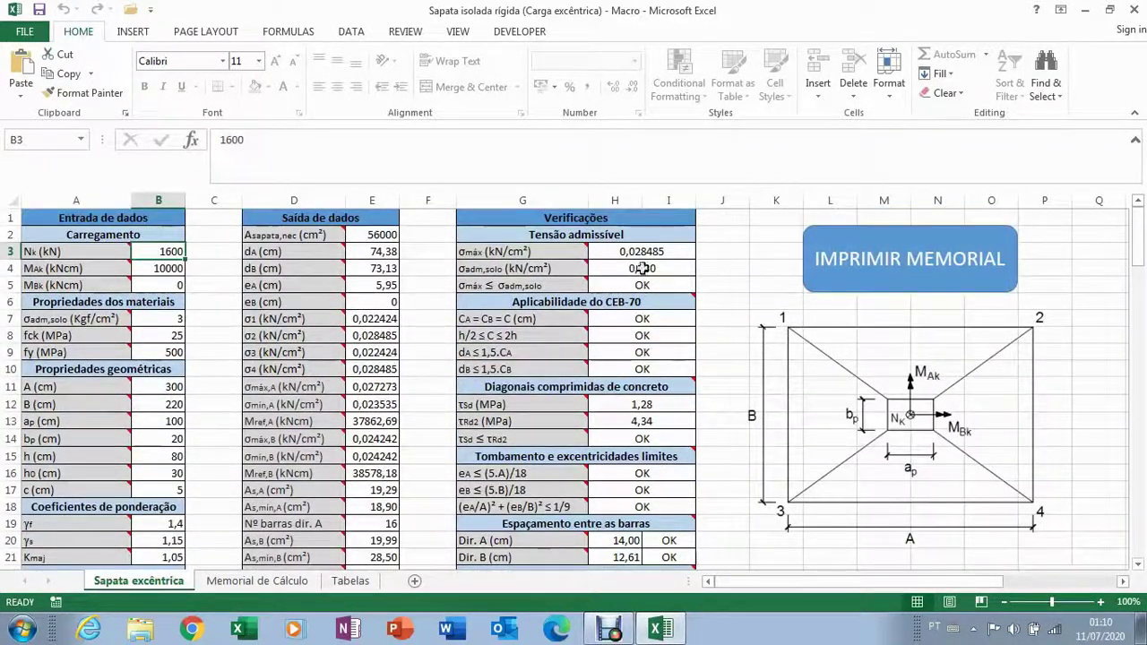
pyautogui.scroll(-6, 623, 282)
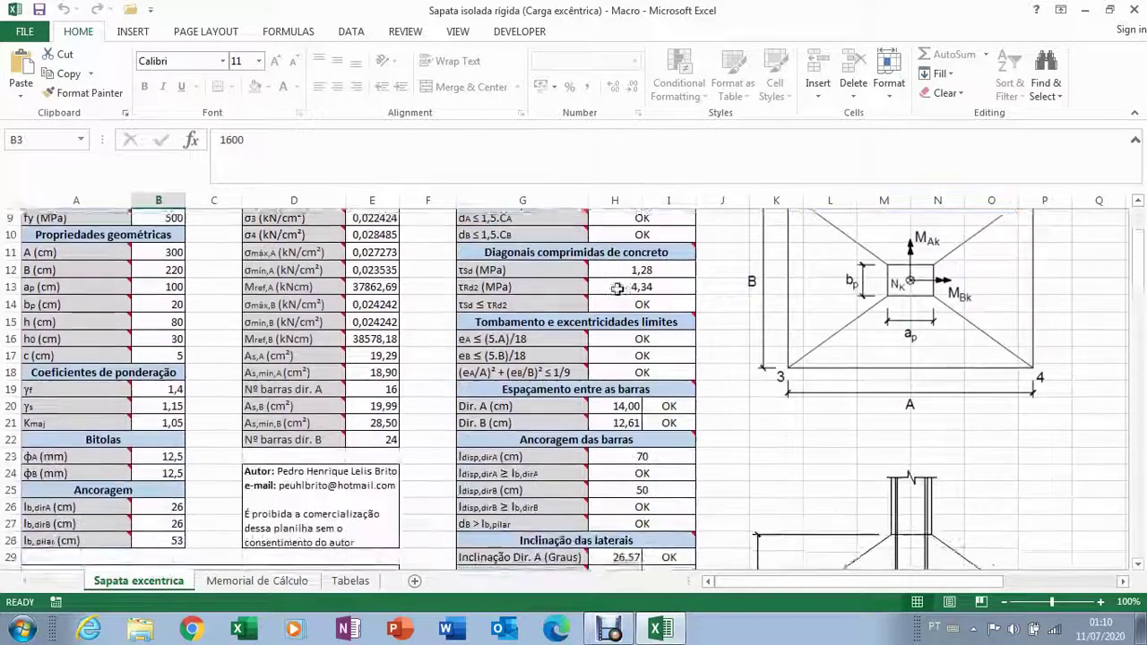
pyautogui.scroll(-1, 592, 350)
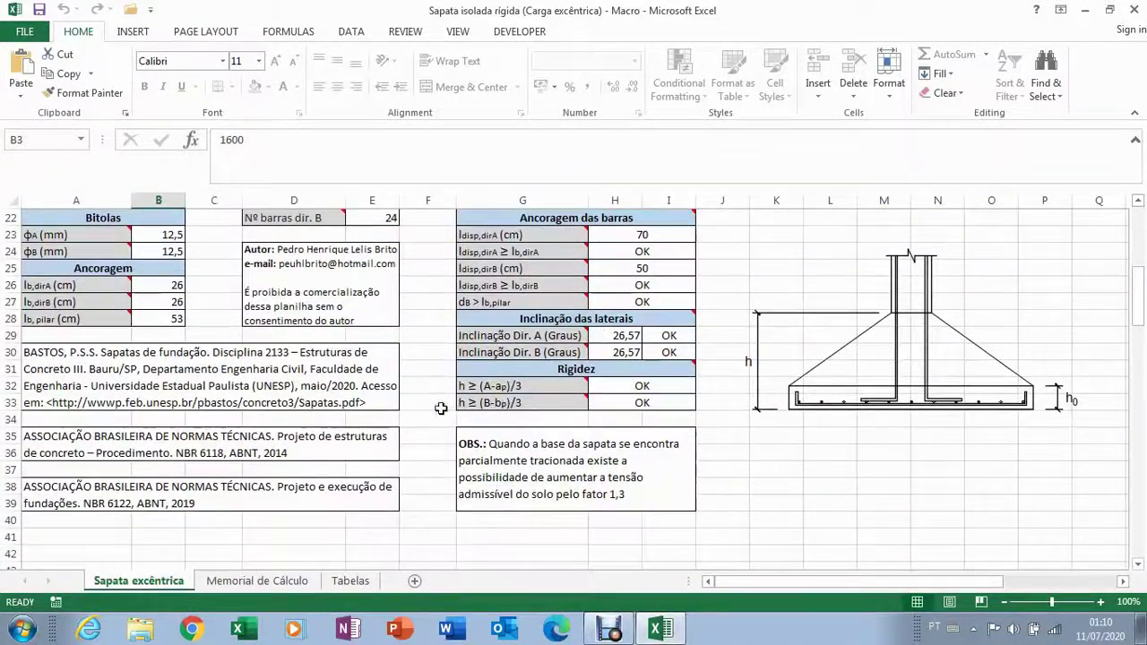
pyautogui.scroll(7, 448, 410)
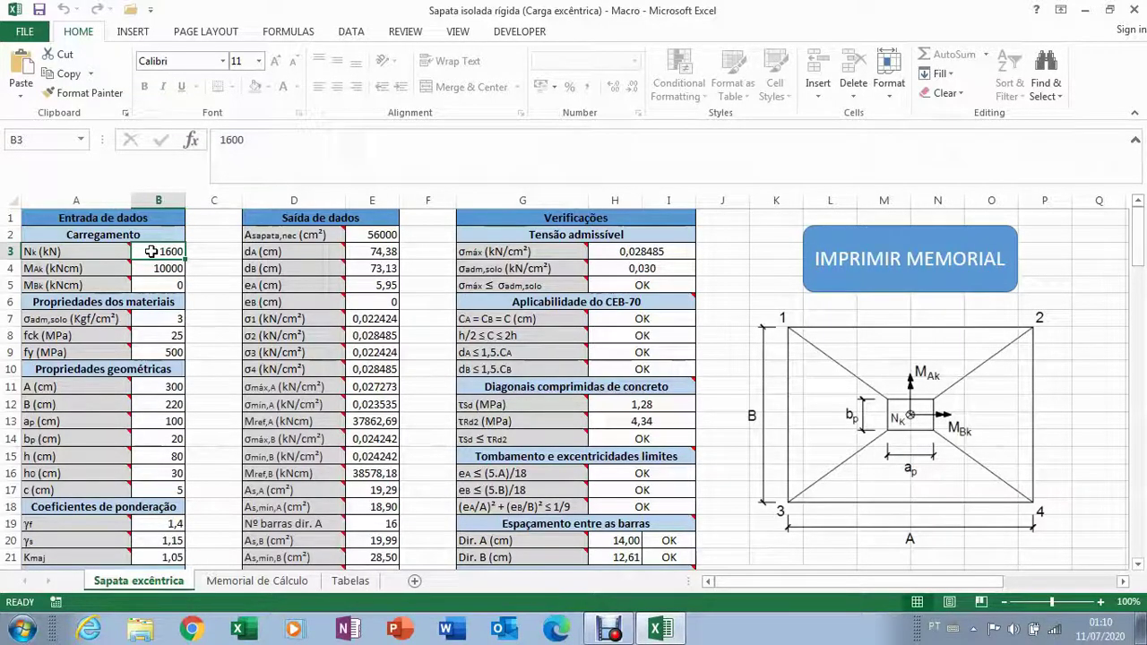
# - Examine the axial load Nk and the moment inputs MAk and MBk against the footing diagram
pyautogui.moveTo(117, 251)
pyautogui.moveTo(51, 285)
pyautogui.click(161, 268)
pyautogui.moveTo(162, 269); pyautogui.dragTo(161, 283)
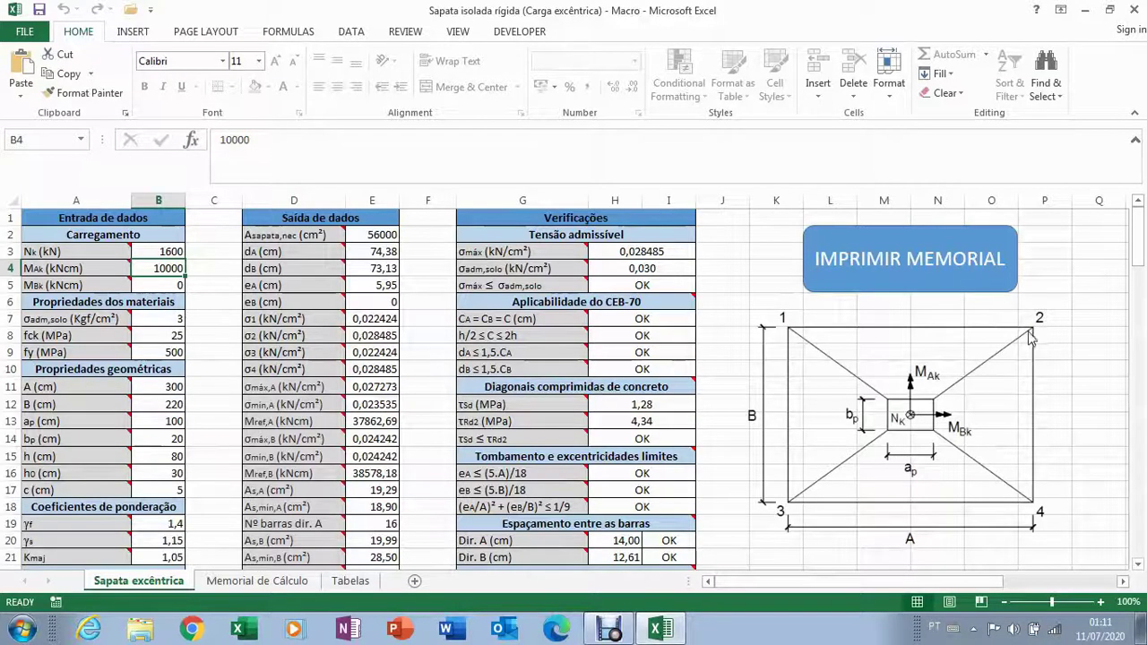
pyautogui.click(156, 286)
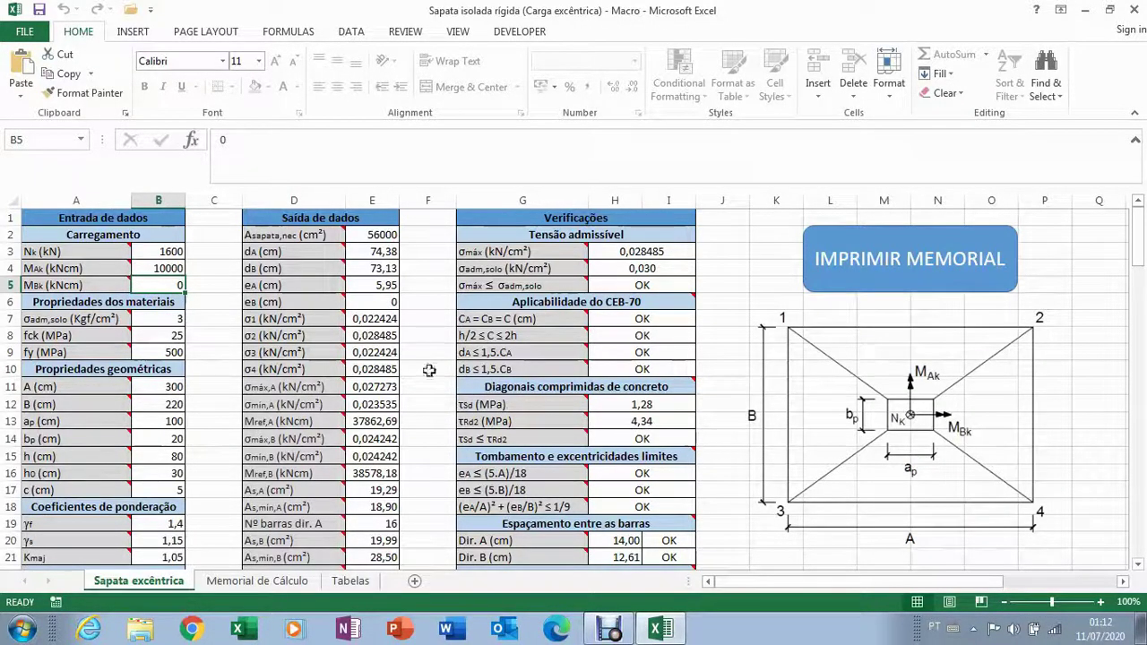
pyautogui.click(157, 269)
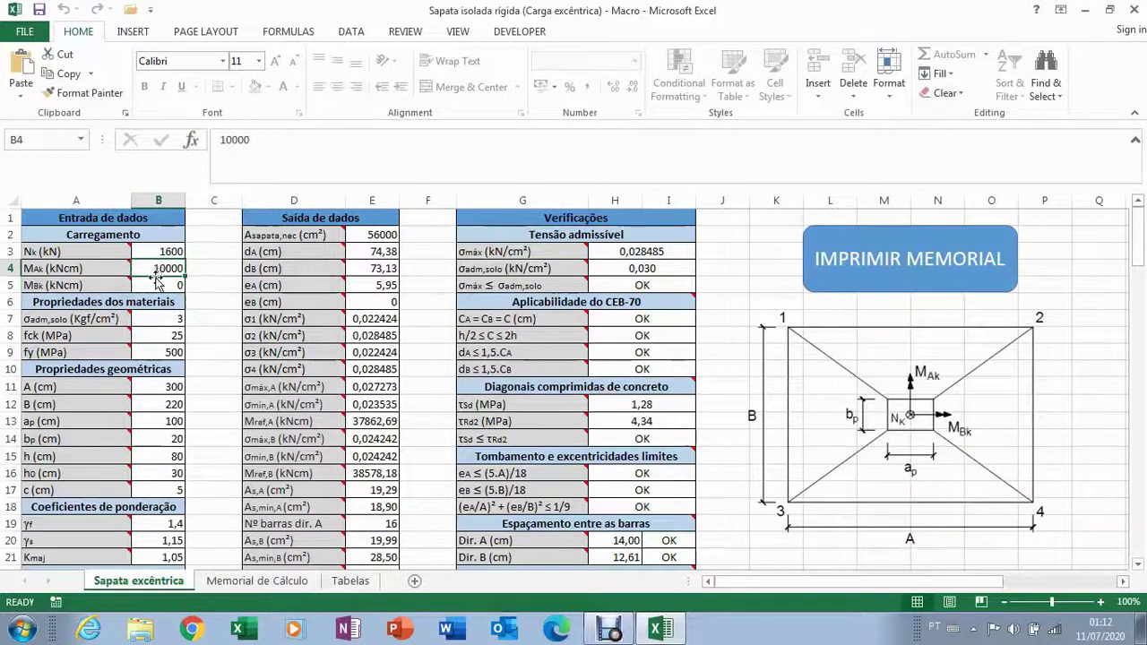
pyautogui.click(156, 284)
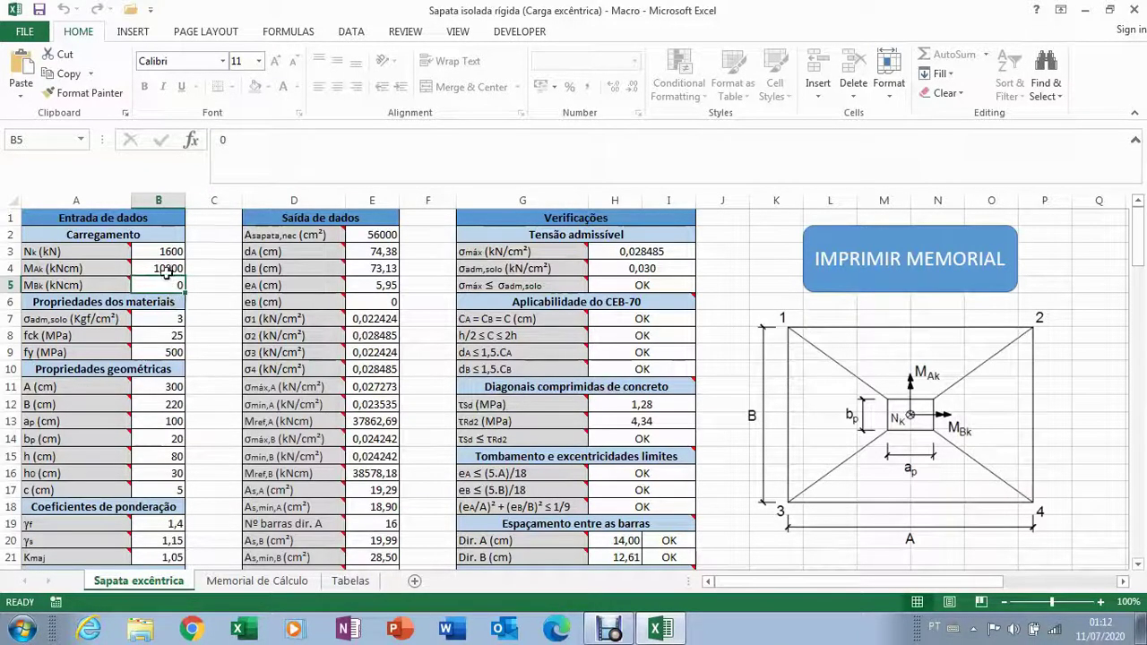
pyautogui.click(156, 268)
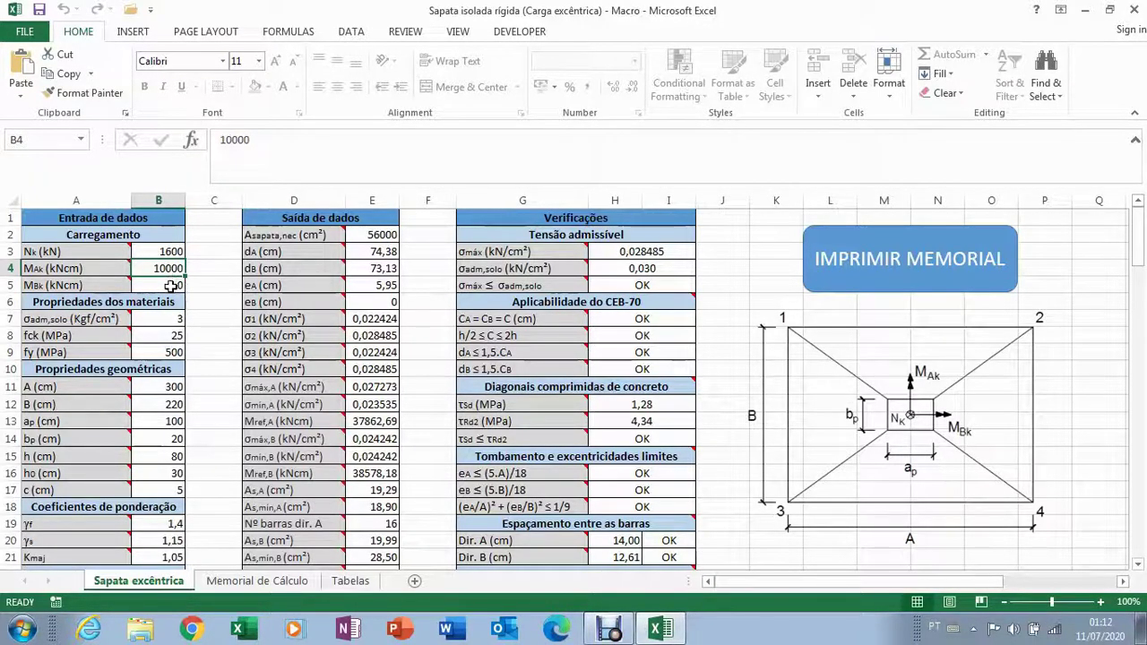
pyautogui.click(171, 286)
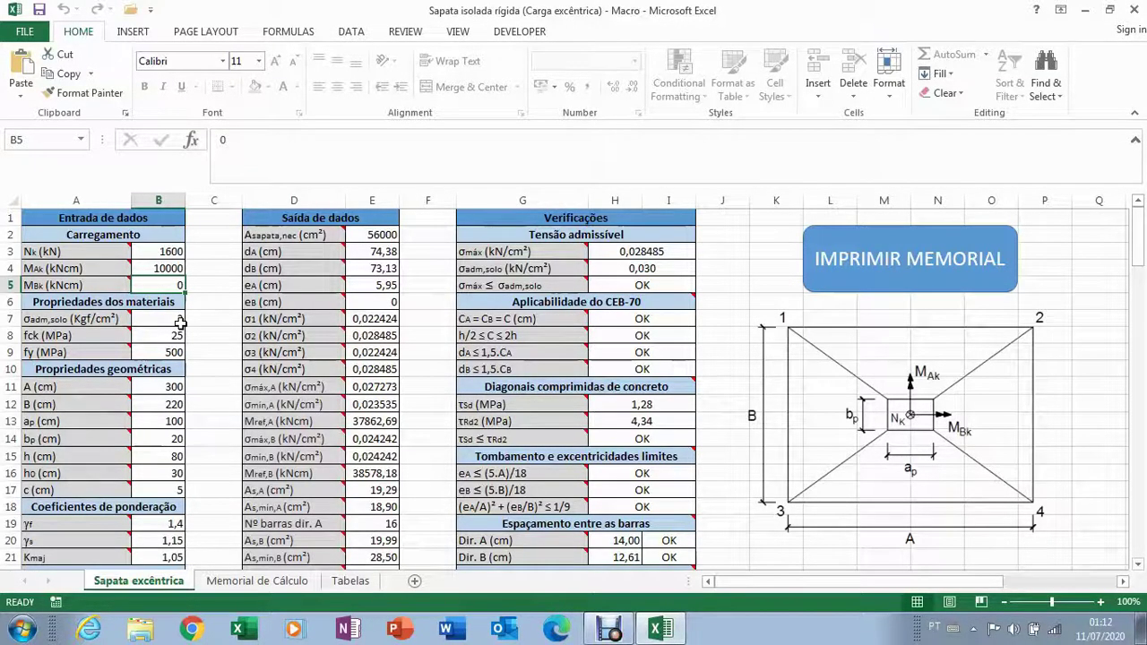
# - Set the moment MAk in the loading data to -10000 kNcm
pyautogui.click(160, 269)
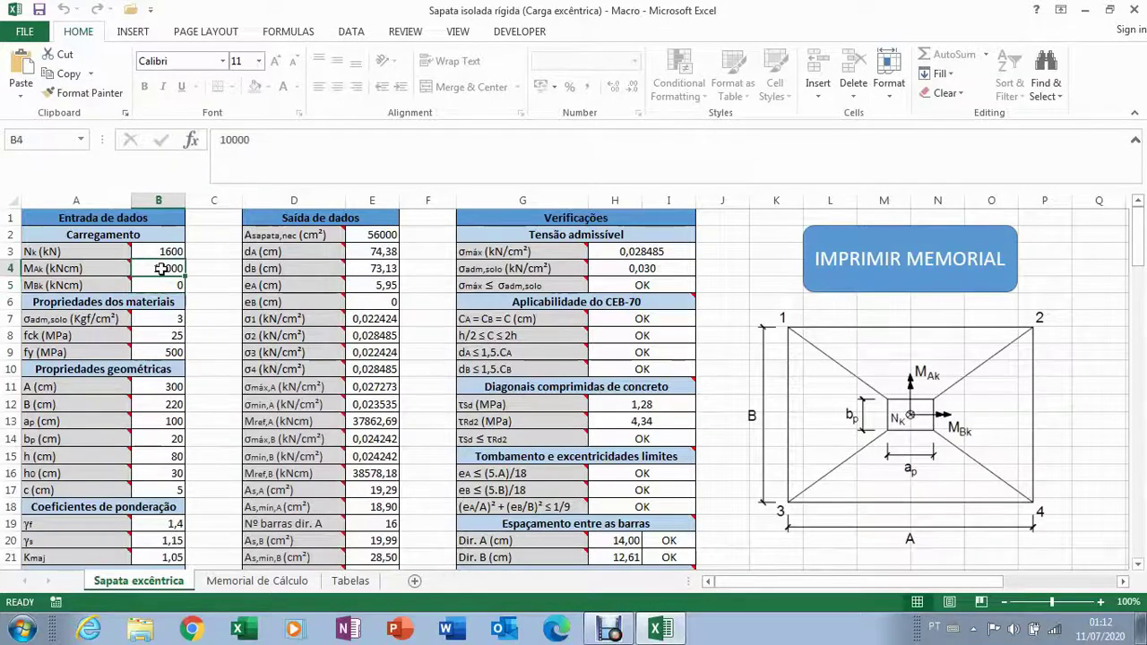
pyautogui.doubleClick(159, 269)
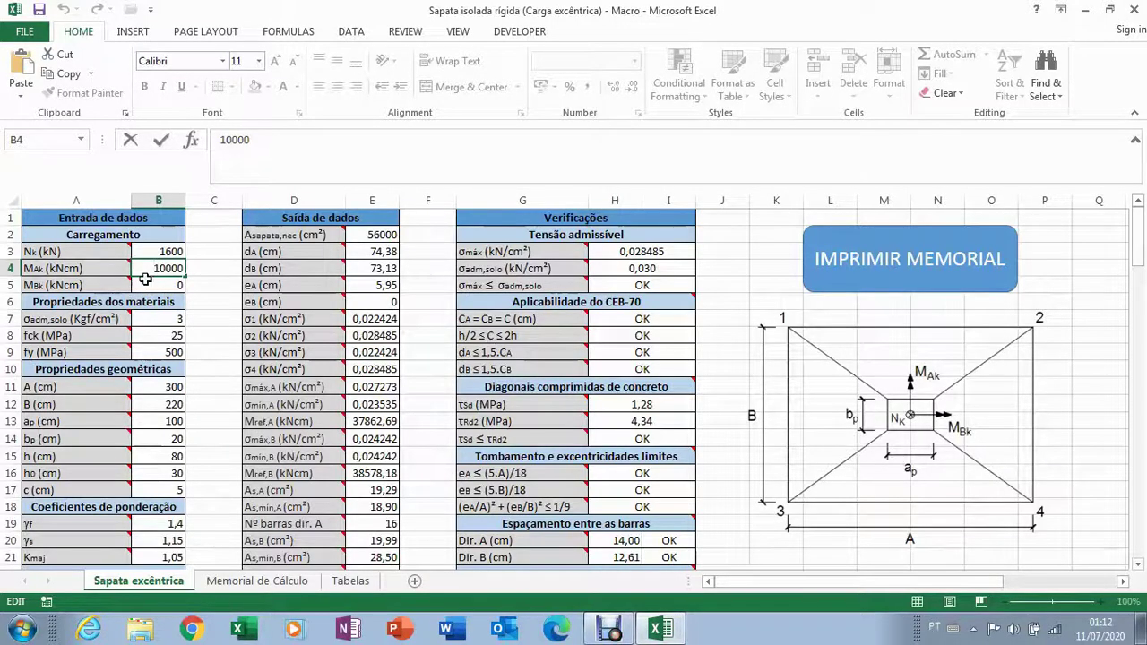
pyautogui.write('-')
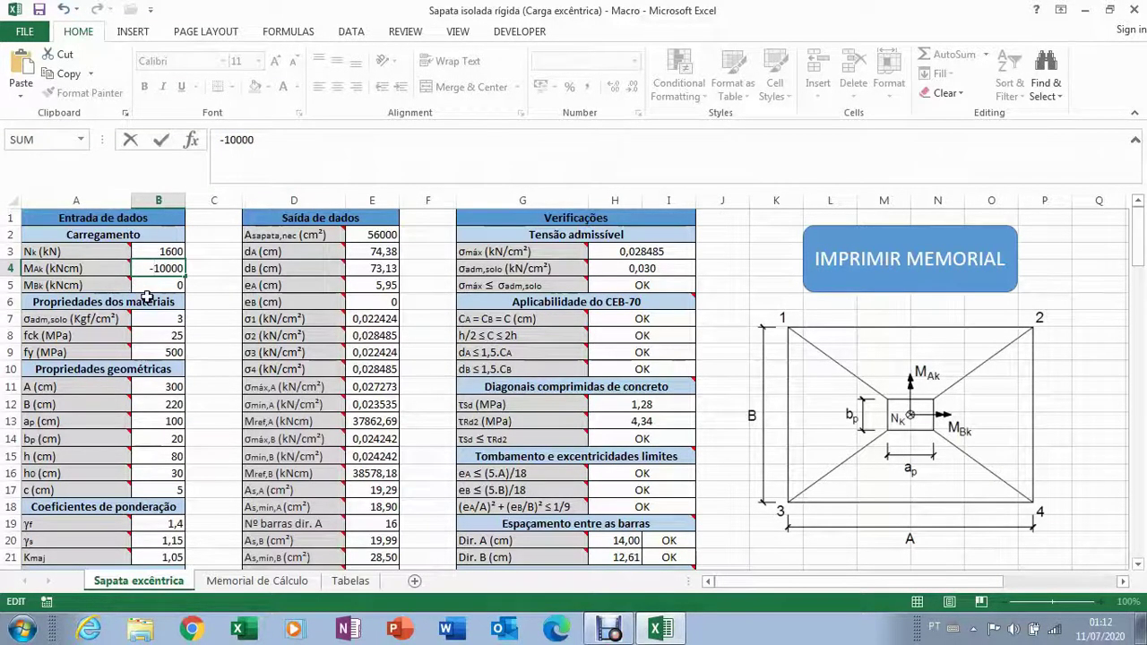
pyautogui.press('Return')
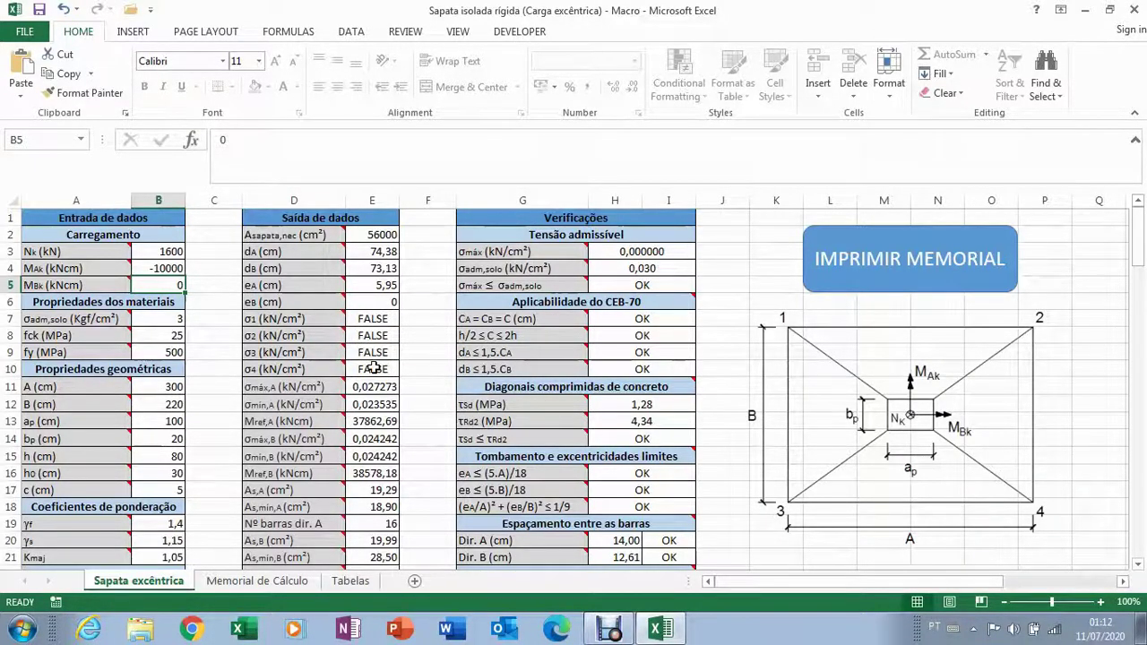
# - Set the moment MBk in the loading data to 0,0000001 kNcm
pyautogui.doubleClick(164, 285)
pyautogui.moveTo(86, 285)
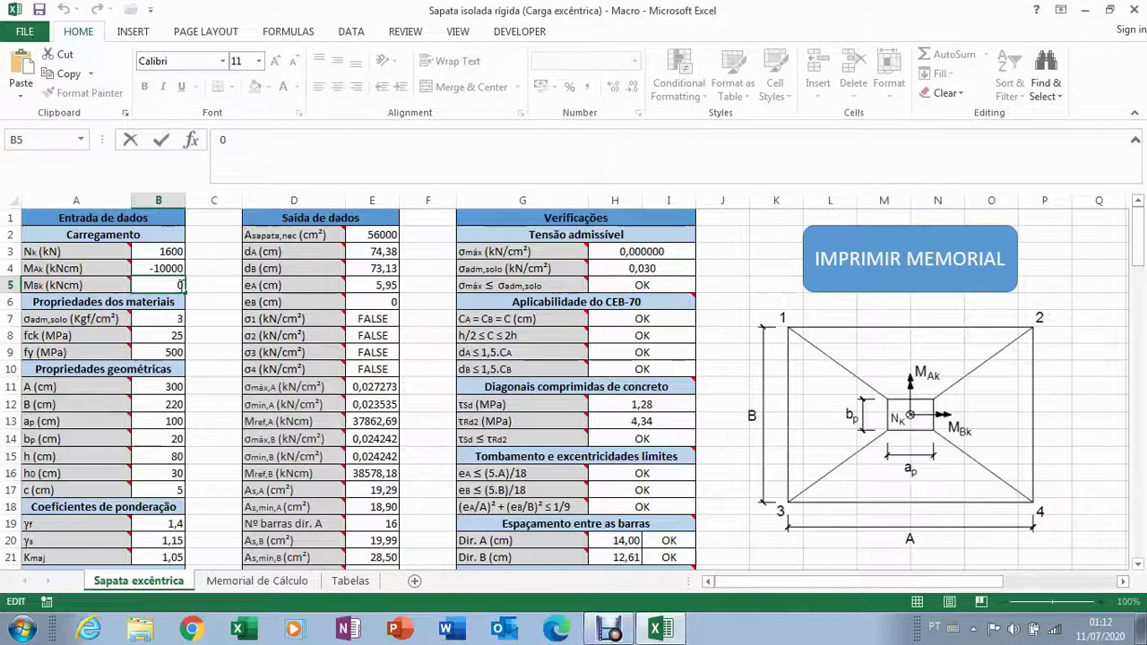
pyautogui.press('Escape')
pyautogui.doubleClick(172, 287)
pyautogui.write('0')
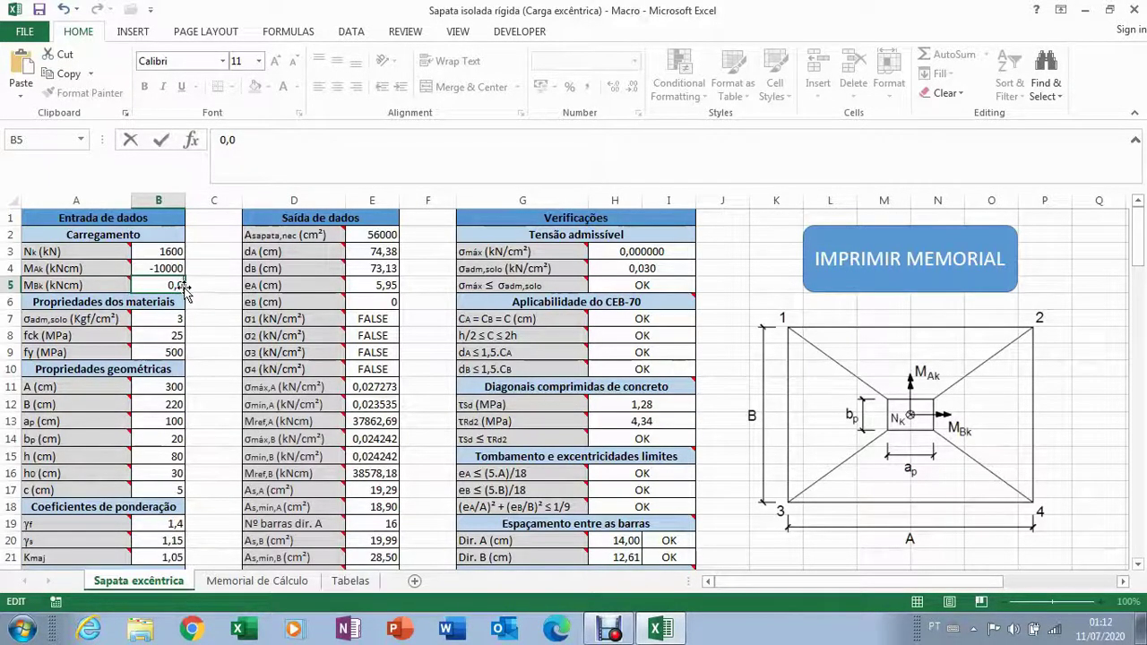
pyautogui.write('00000')
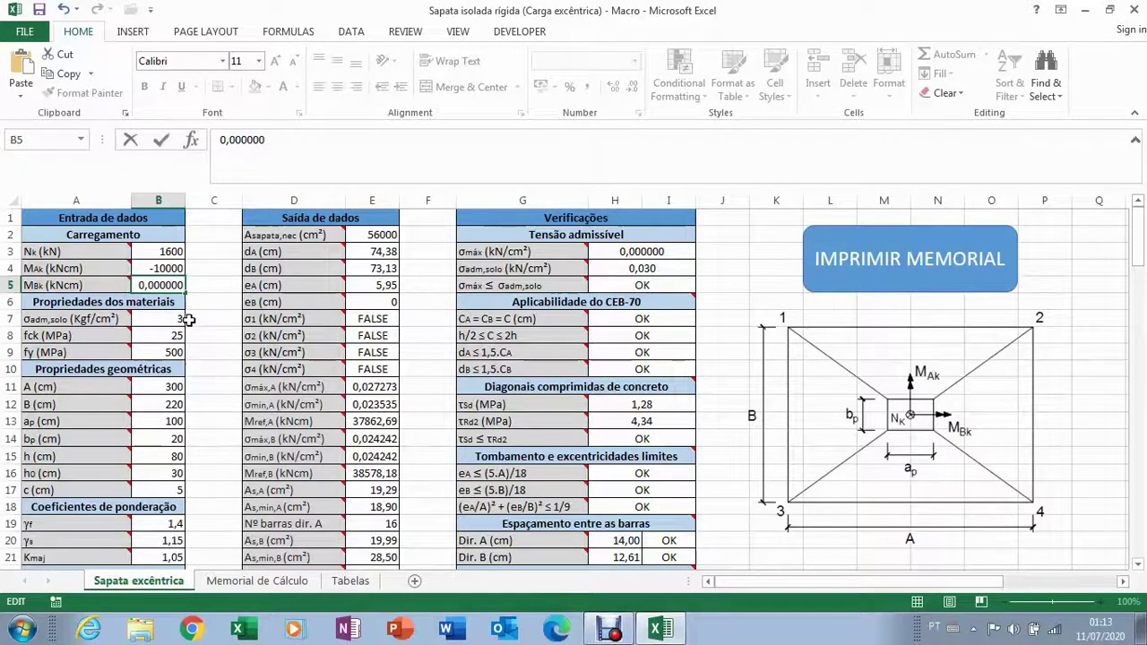
pyautogui.write('1')
pyautogui.click(186, 318)
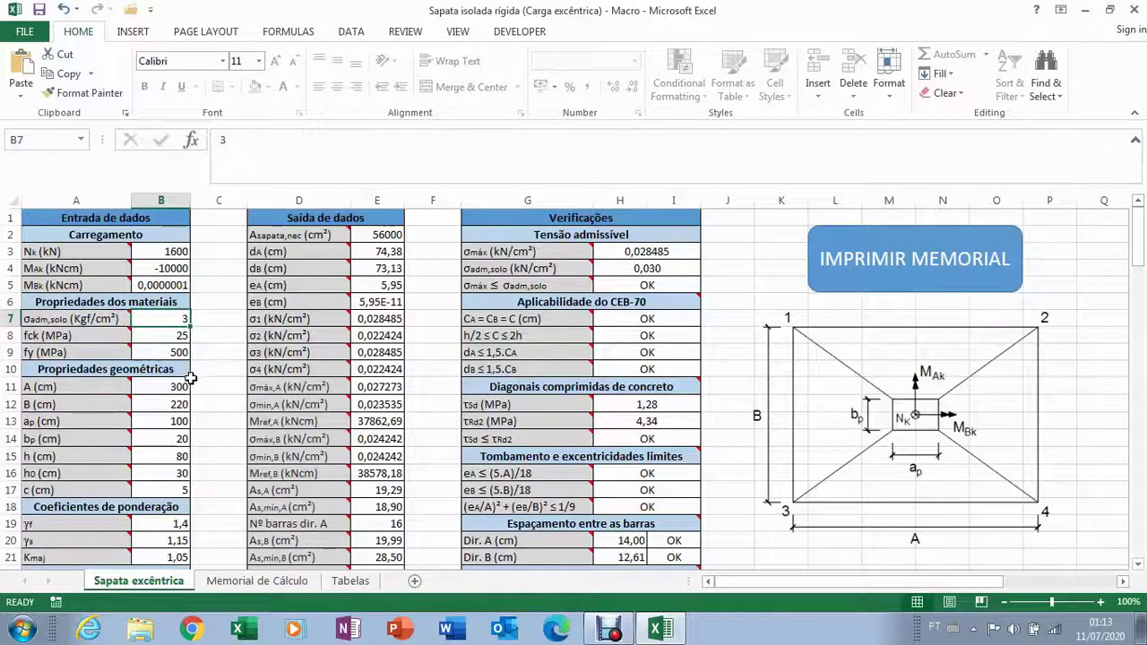
# - Make the moment MAk positive again at 10000 kNcm and set MBk to 0
pyautogui.doubleClick(155, 268)
pyautogui.press('BackSpace')
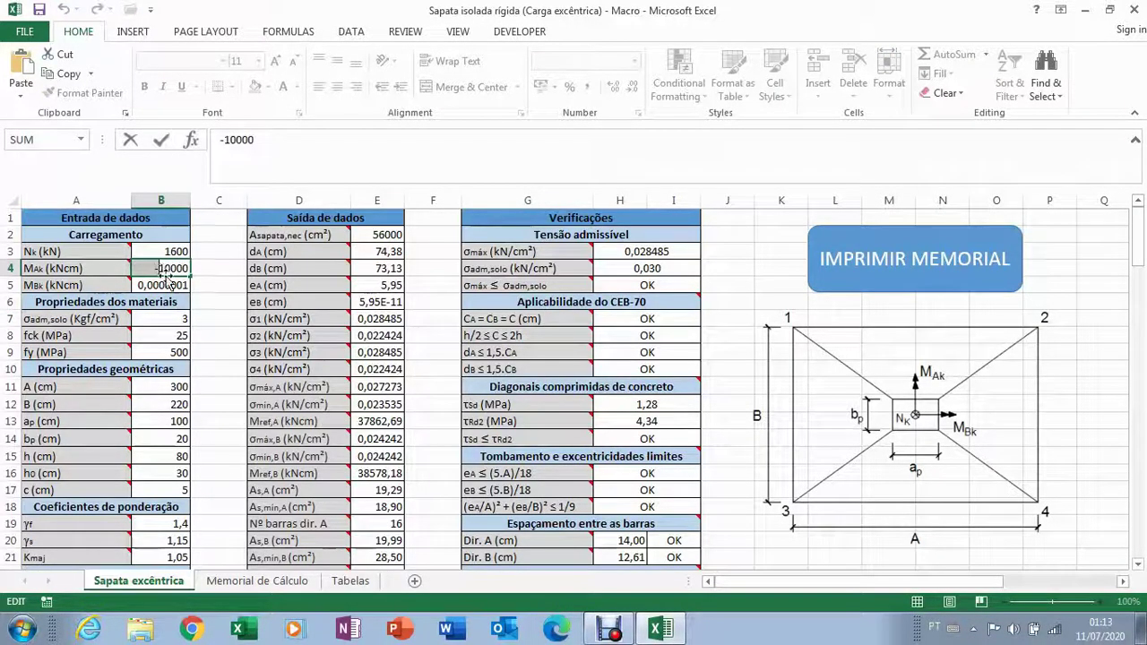
pyautogui.hotkey('ctrl', 'Return')
pyautogui.click(170, 285)
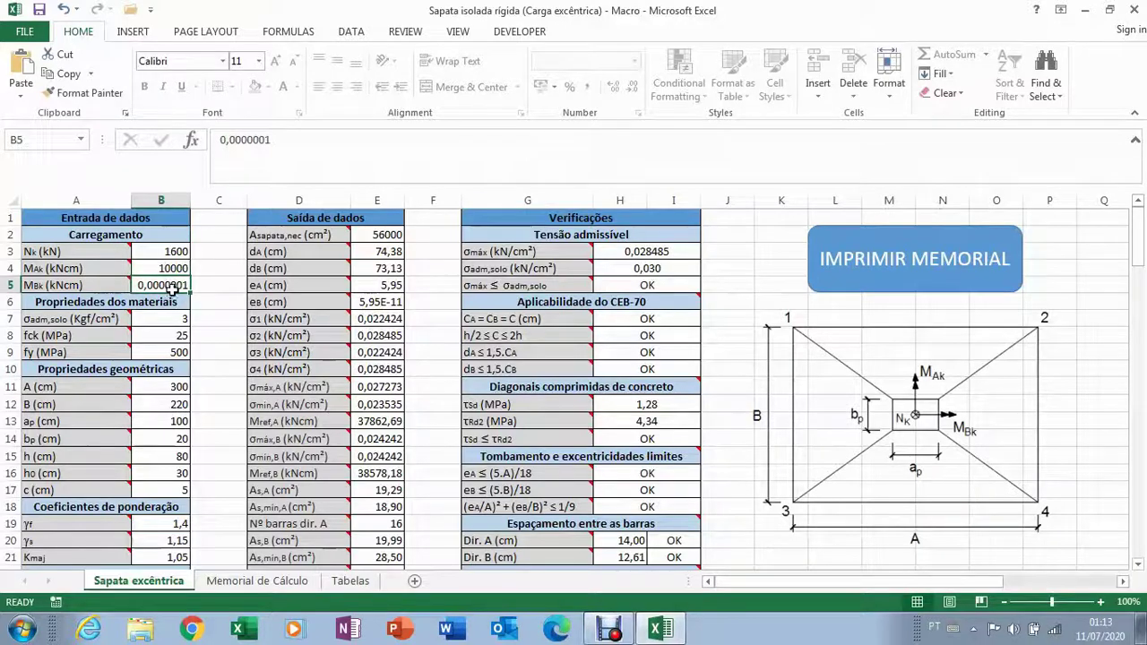
pyautogui.write('0')
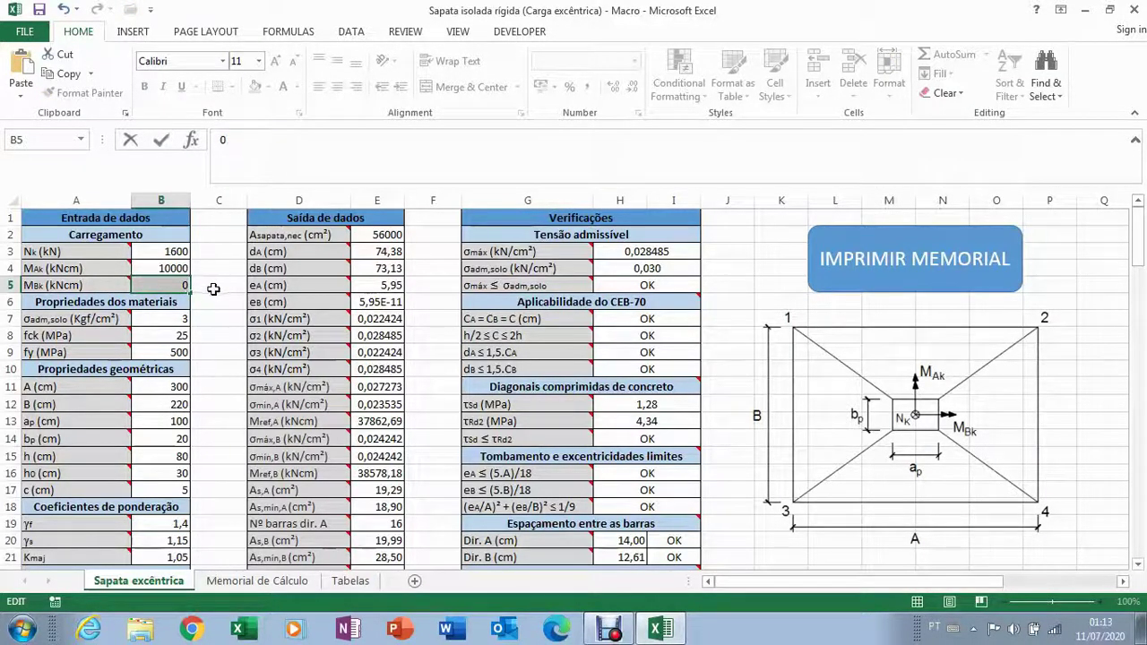
pyautogui.click(173, 271)
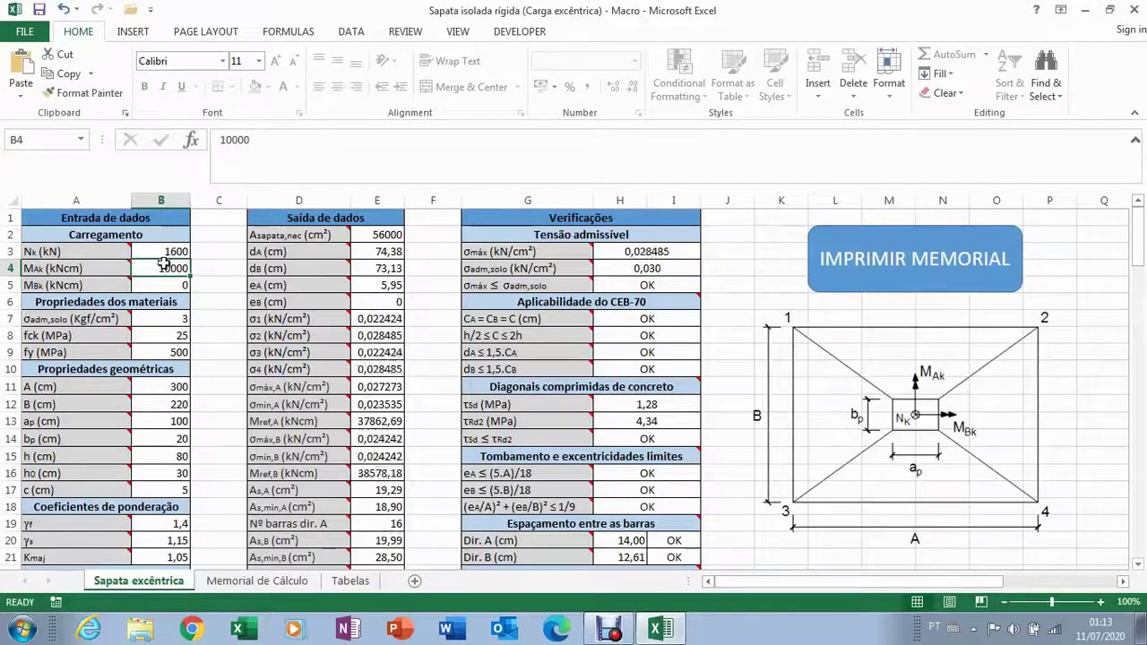
# - Set the moment MAk to 0 and the moment MBk to -10000 kNcm
pyautogui.write('0')
pyautogui.click(163, 284)
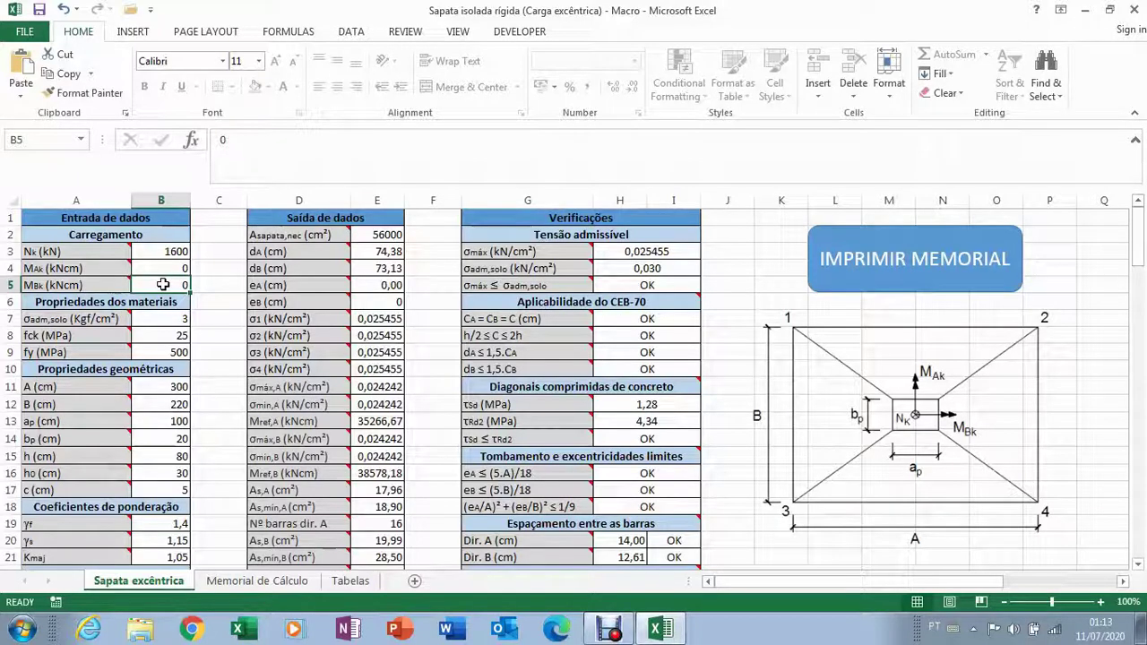
pyautogui.write('1')
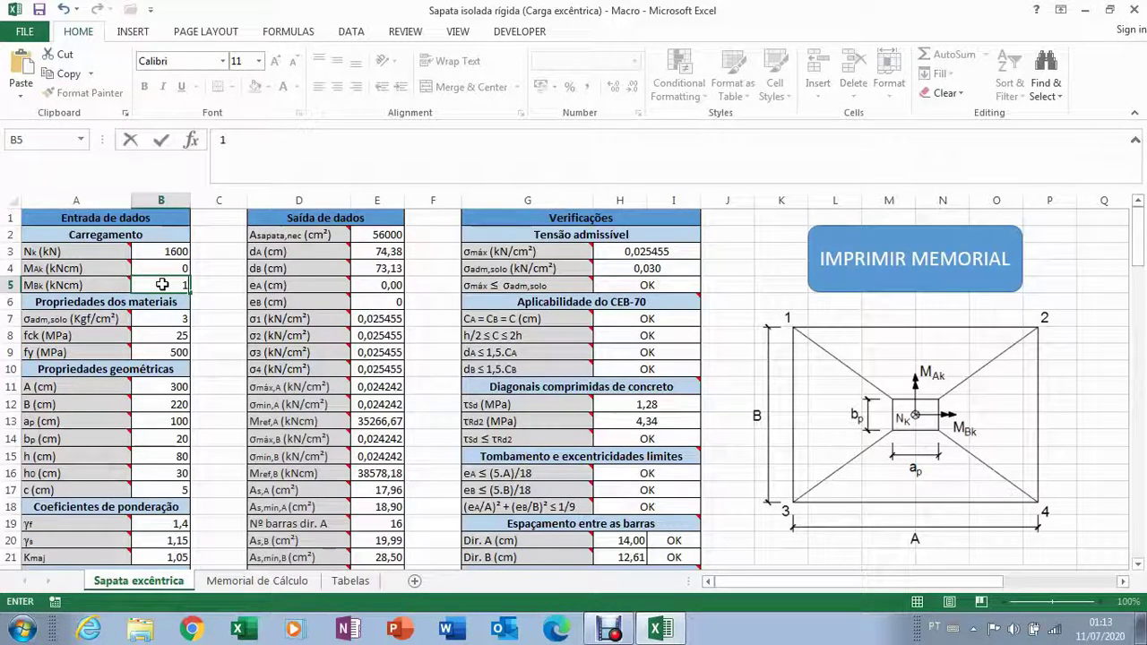
pyautogui.write('000')
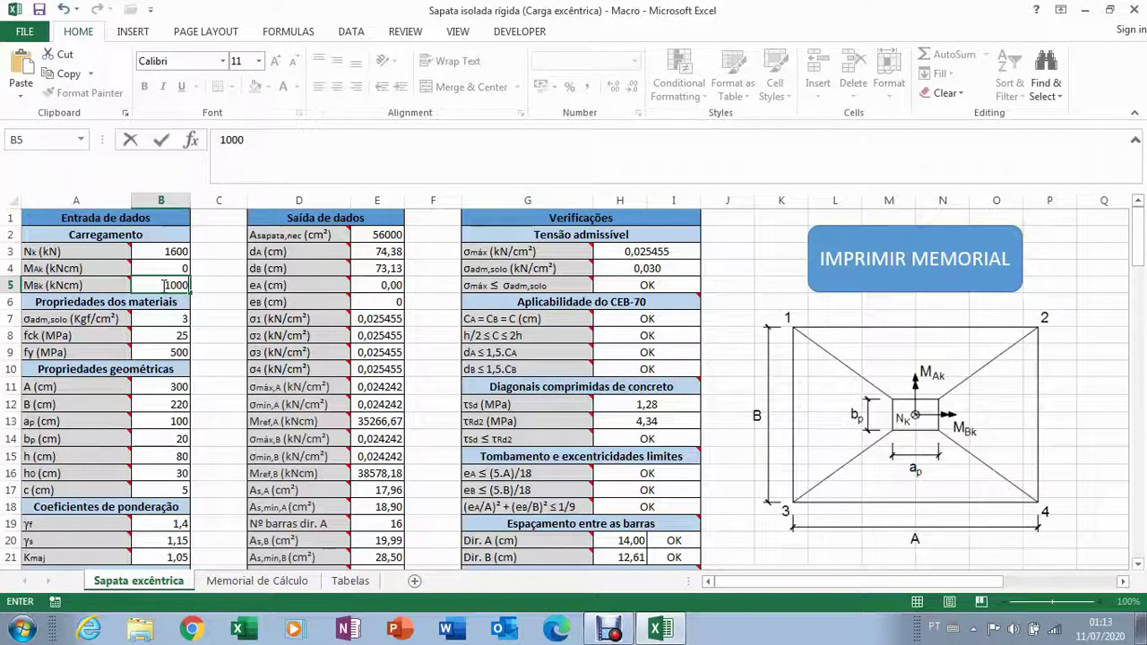
pyautogui.write('-')
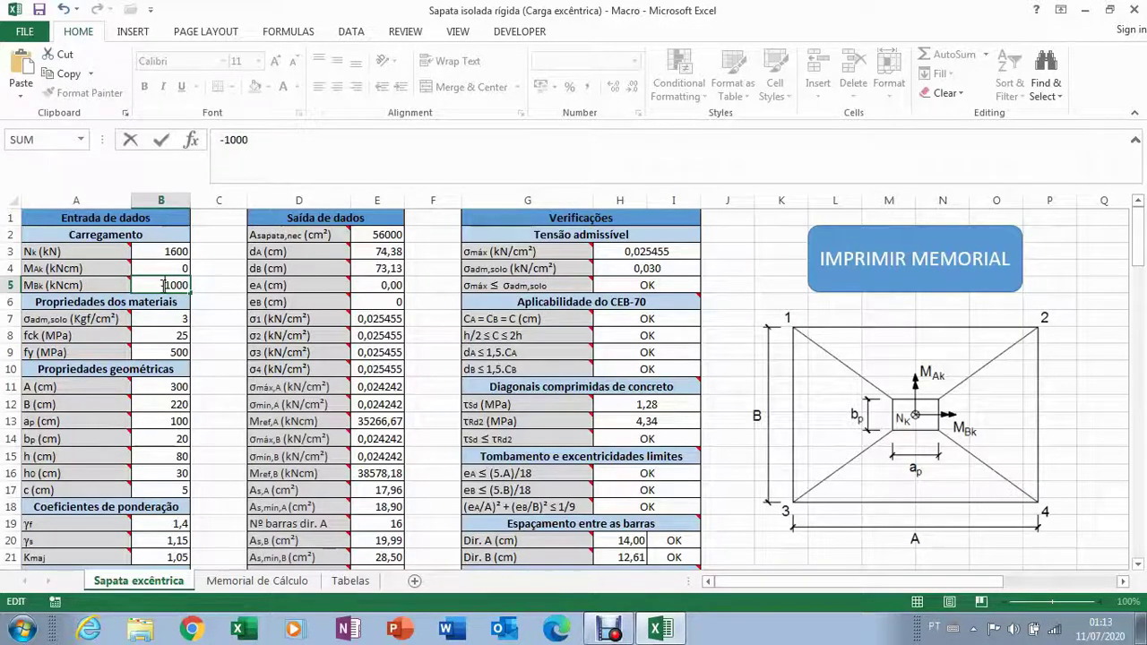
pyautogui.write('0')
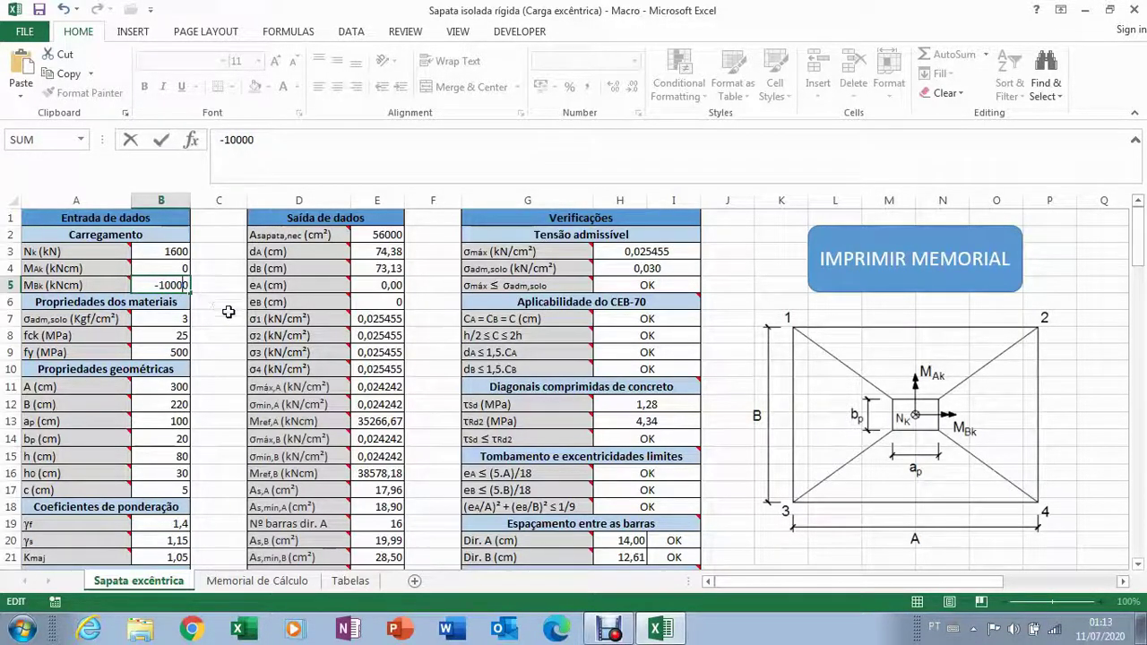
pyautogui.press('Return')
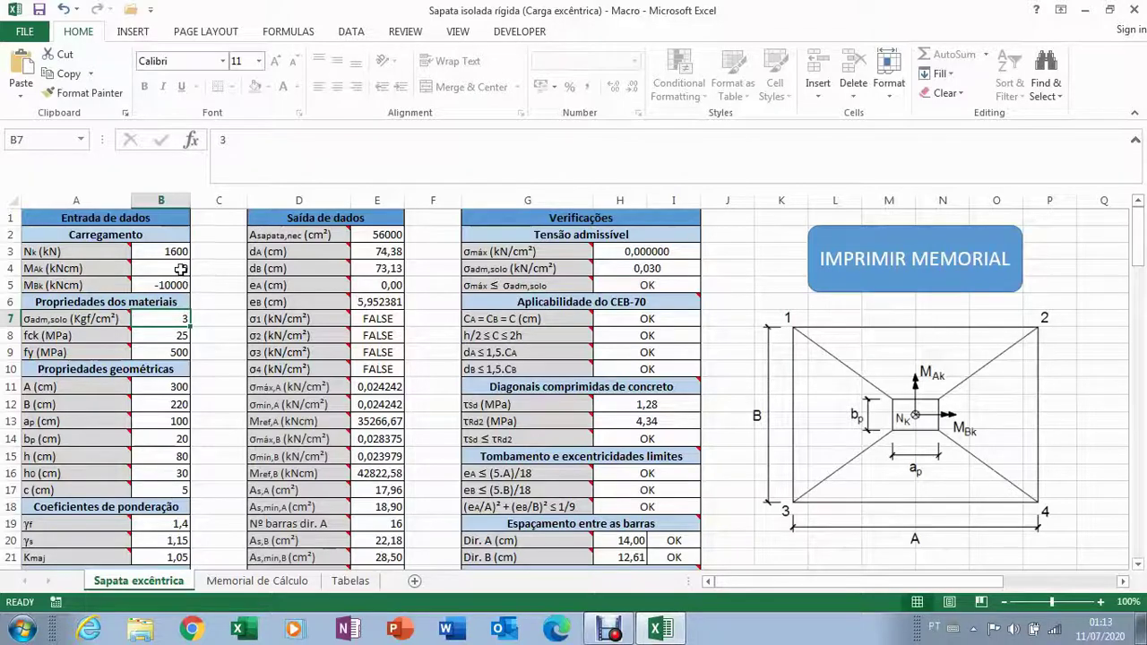
# - Set the moment MAk in the loading data to 0,0000001 kNcm
pyautogui.click(180, 269)
pyautogui.moveTo(179, 269); pyautogui.dragTo(197, 272)
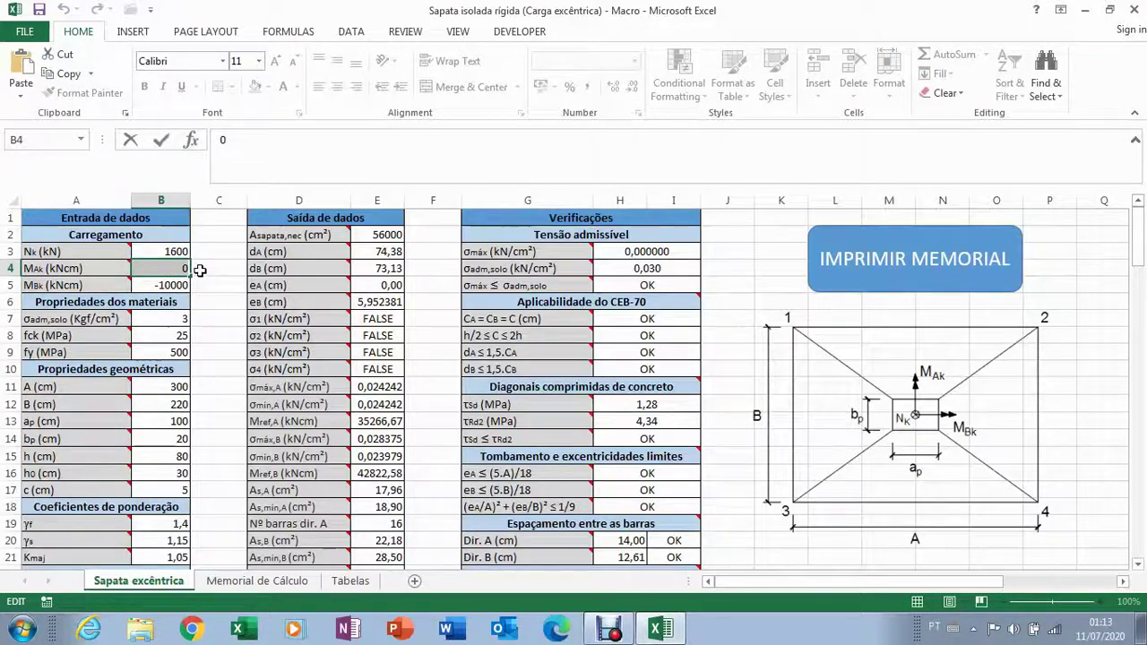
pyautogui.write('0')
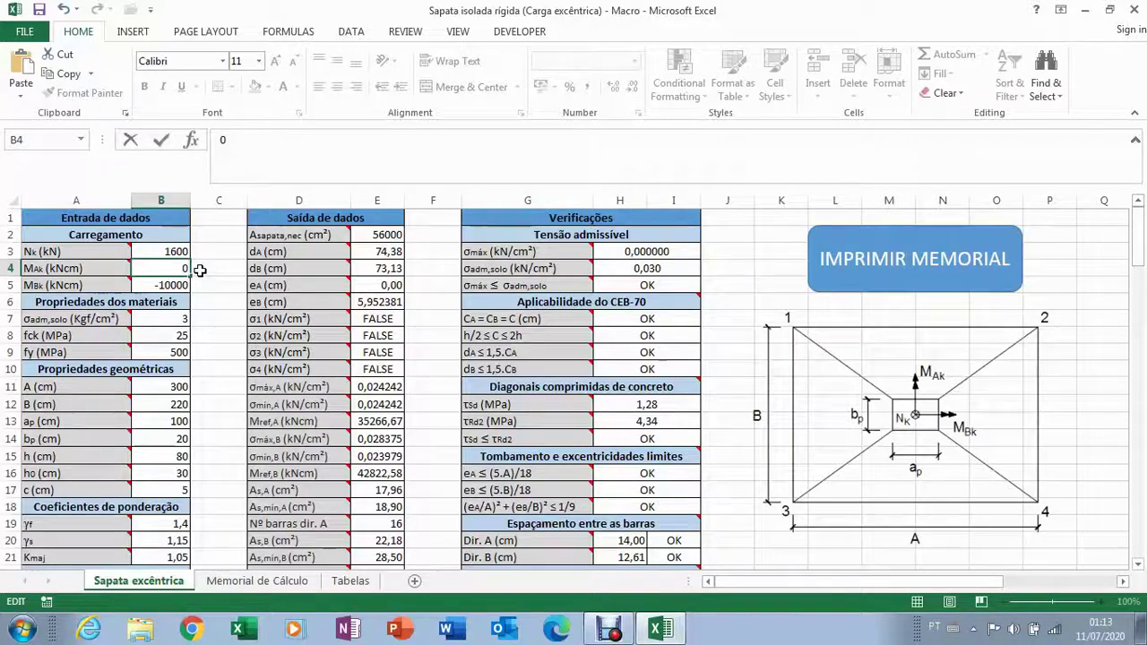
pyautogui.write(',00000011')
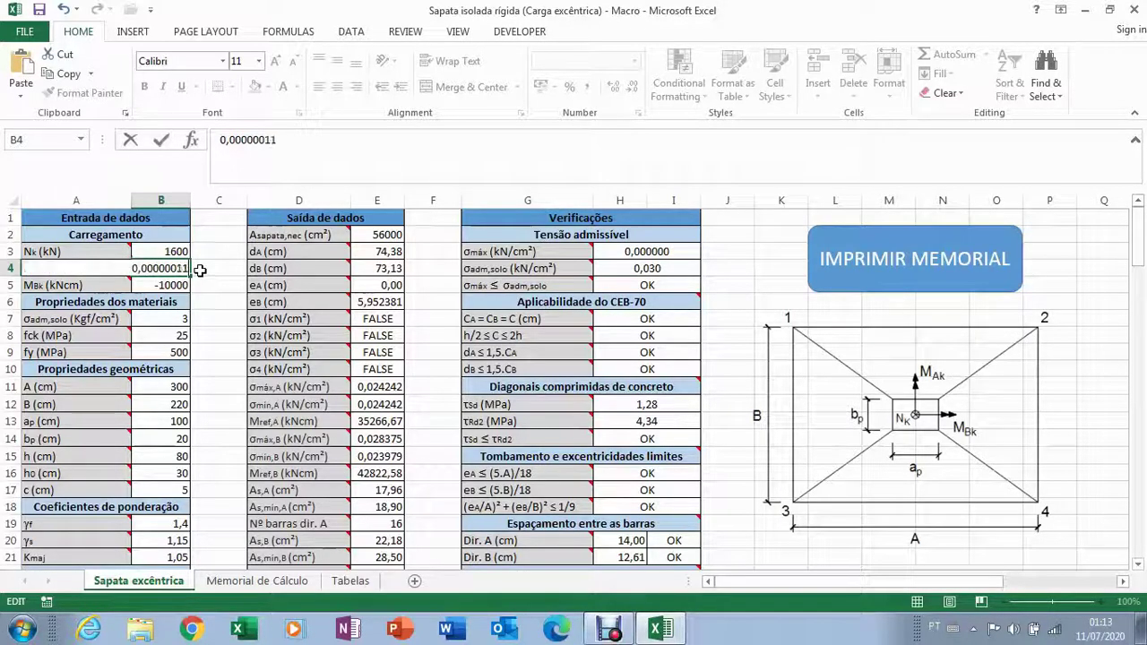
pyautogui.press('Return')
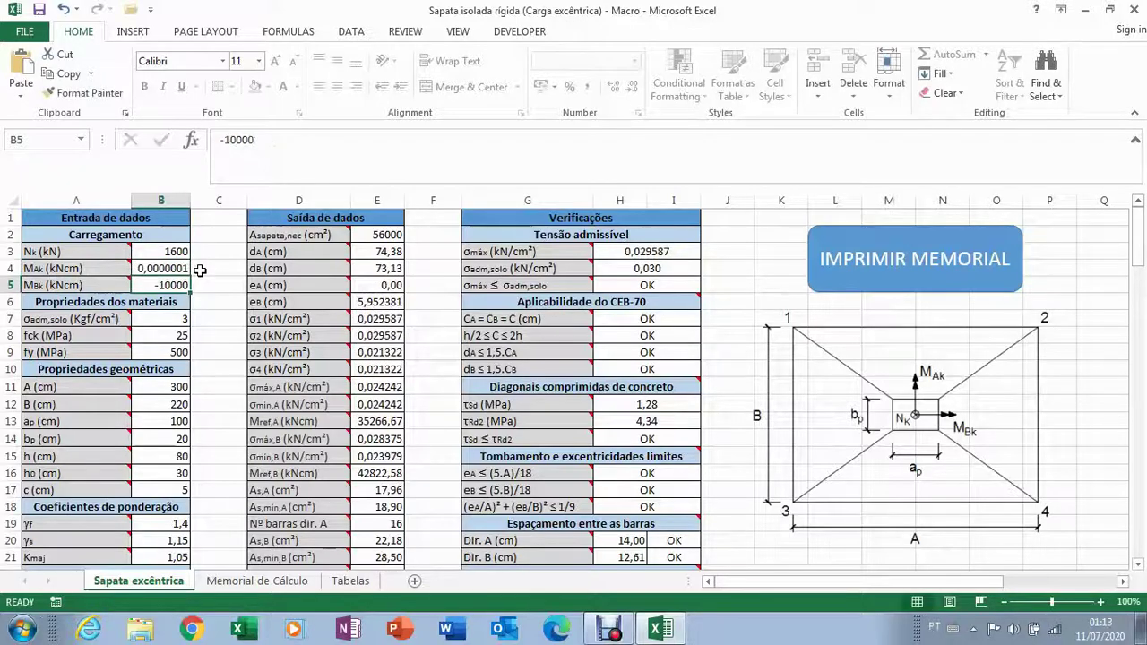
# - Set the moment MAk to 10000 kNcm and the moment MBk to 0
pyautogui.click(163, 268)
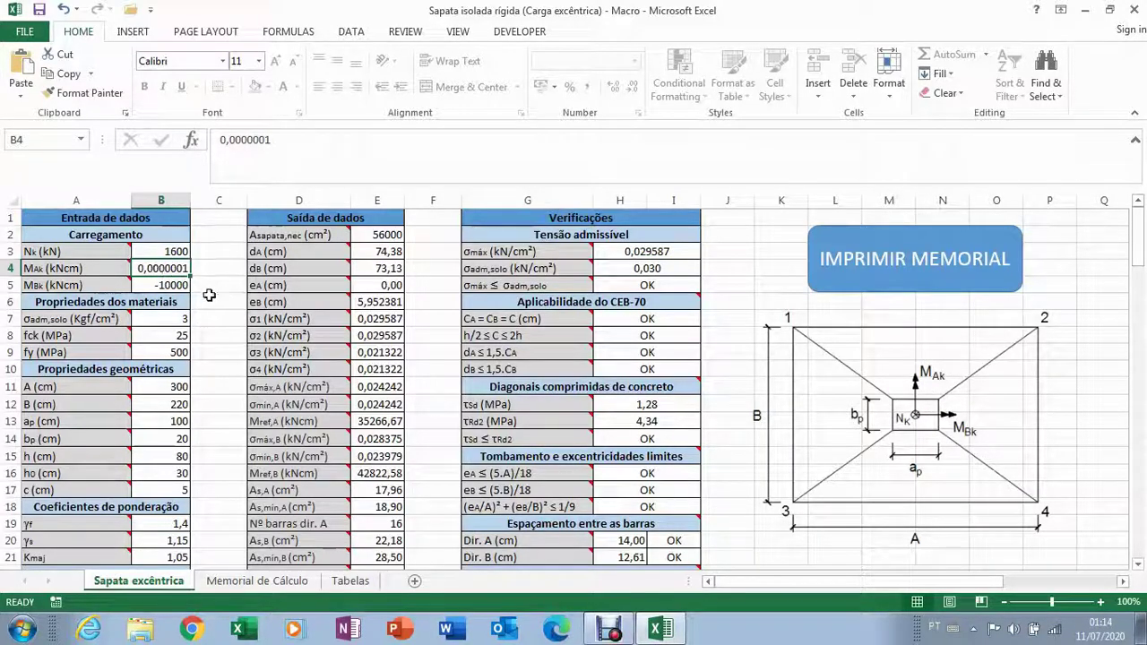
pyautogui.doubleClick(170, 269)
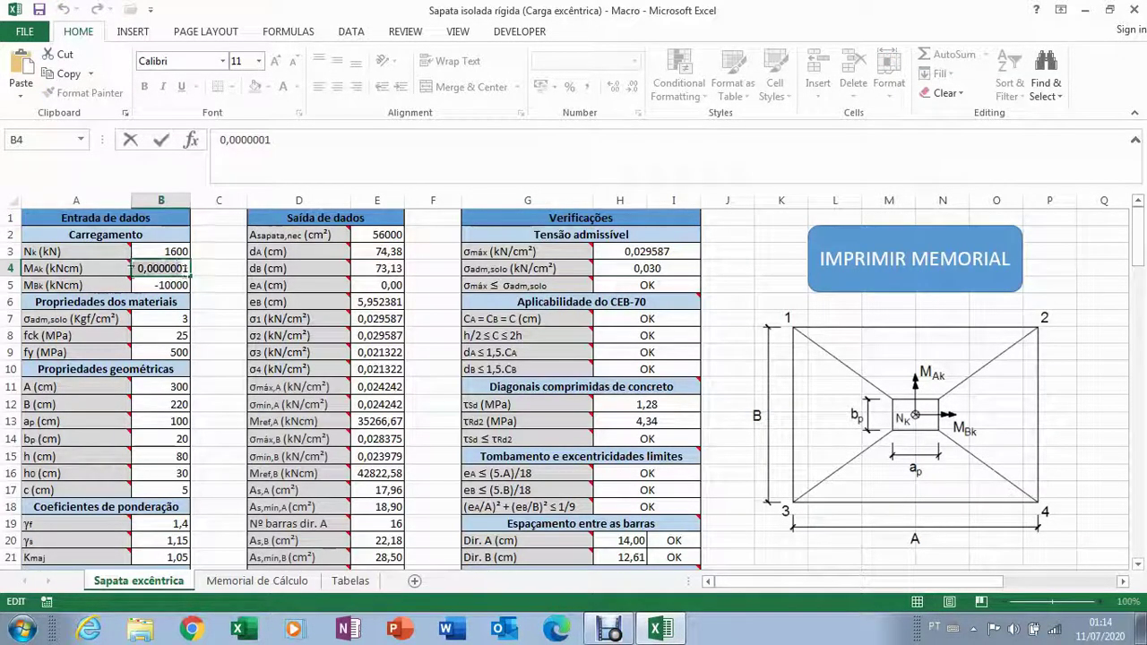
pyautogui.moveTo(132, 268); pyautogui.dragTo(185, 268)
pyautogui.write('10000')
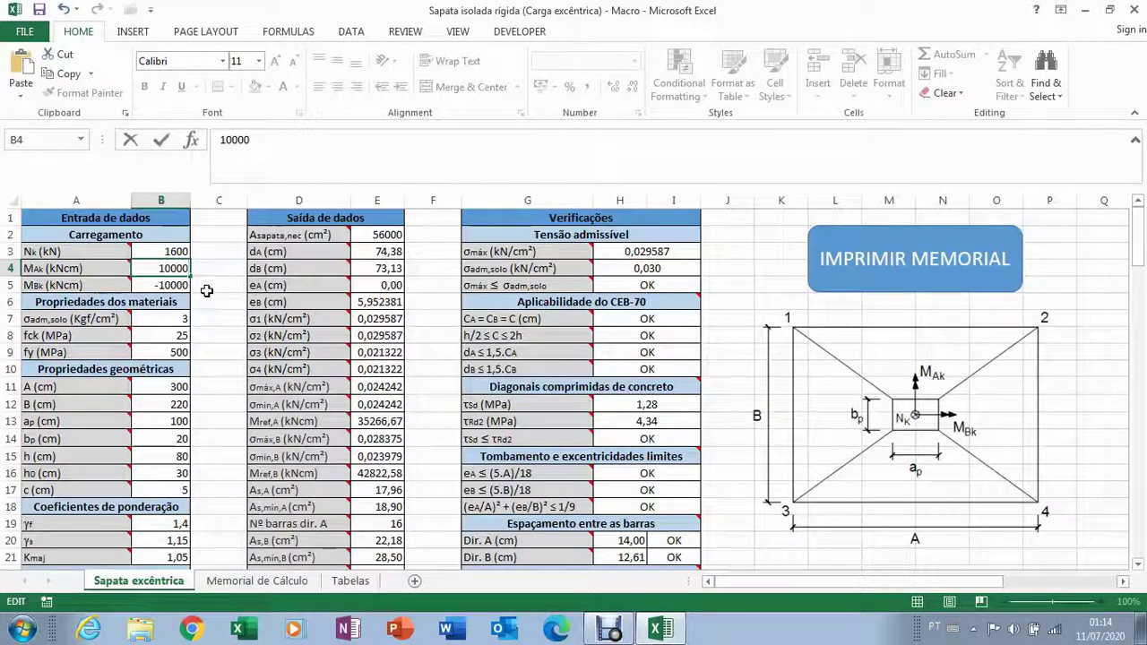
pyautogui.press('Return')
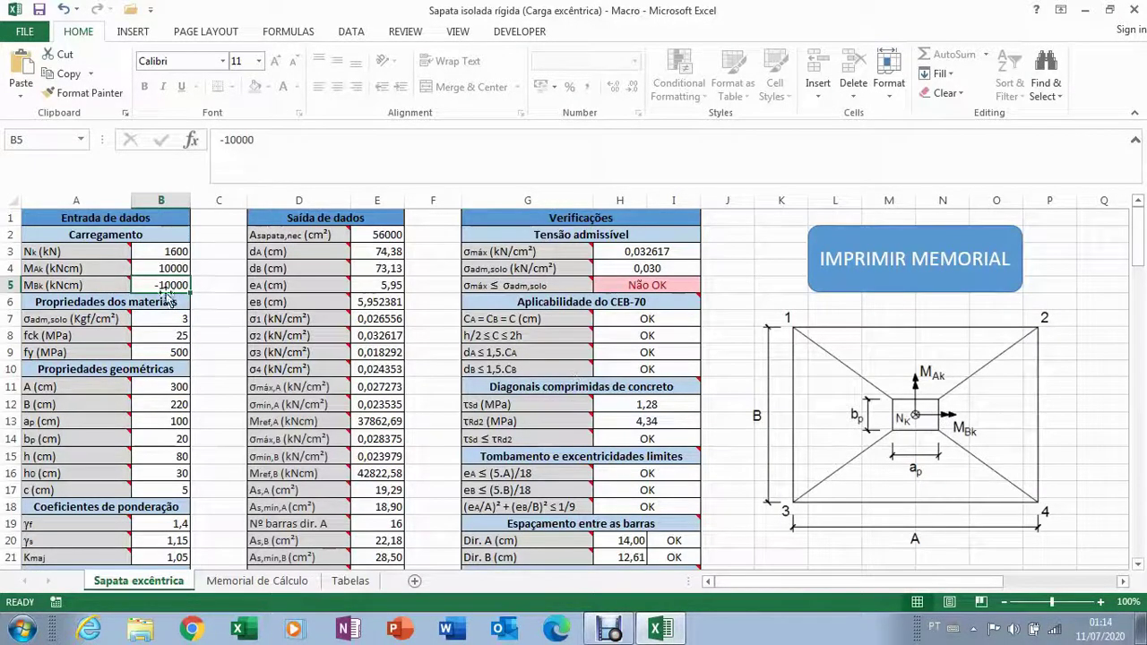
pyautogui.write('0')
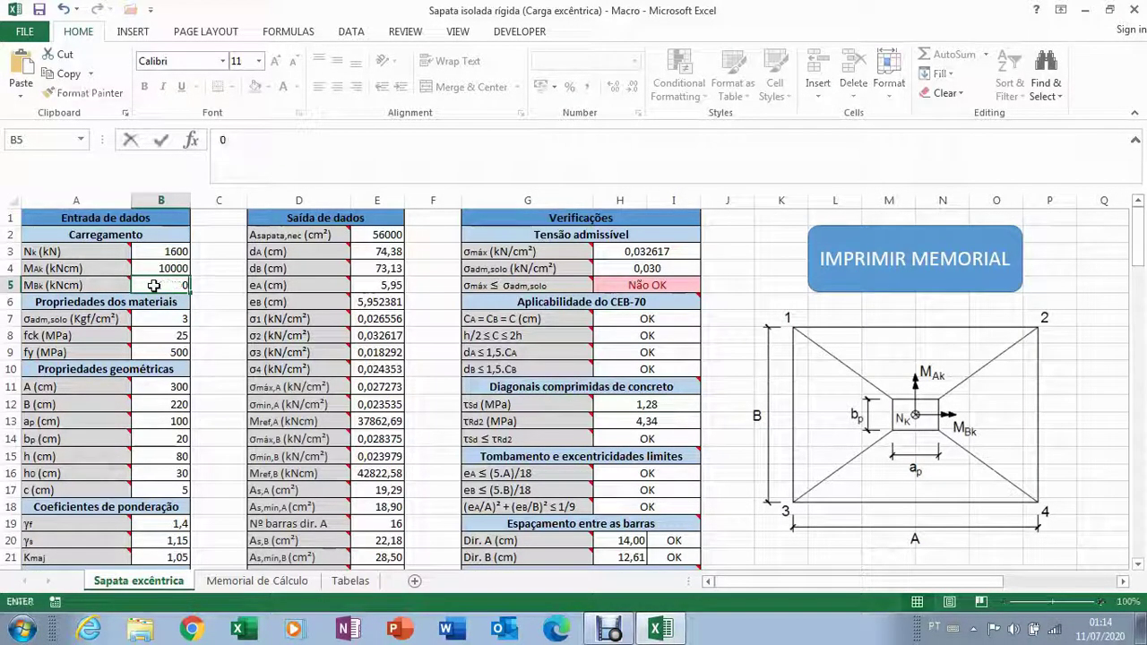
pyautogui.press('Return')
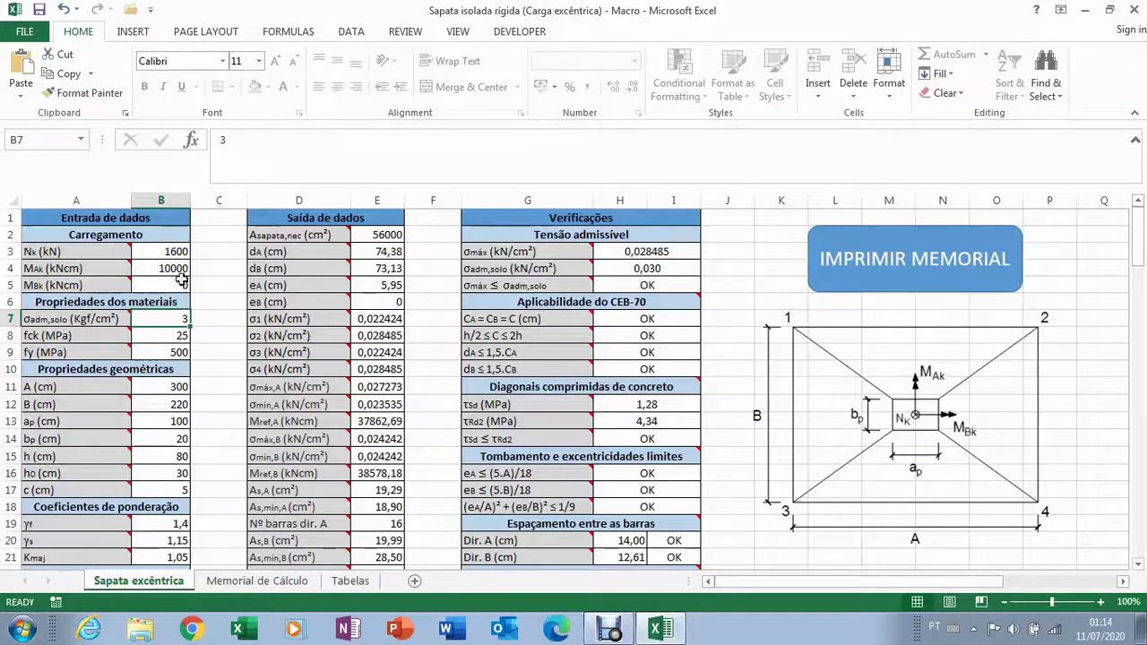
pyautogui.click(181, 284)
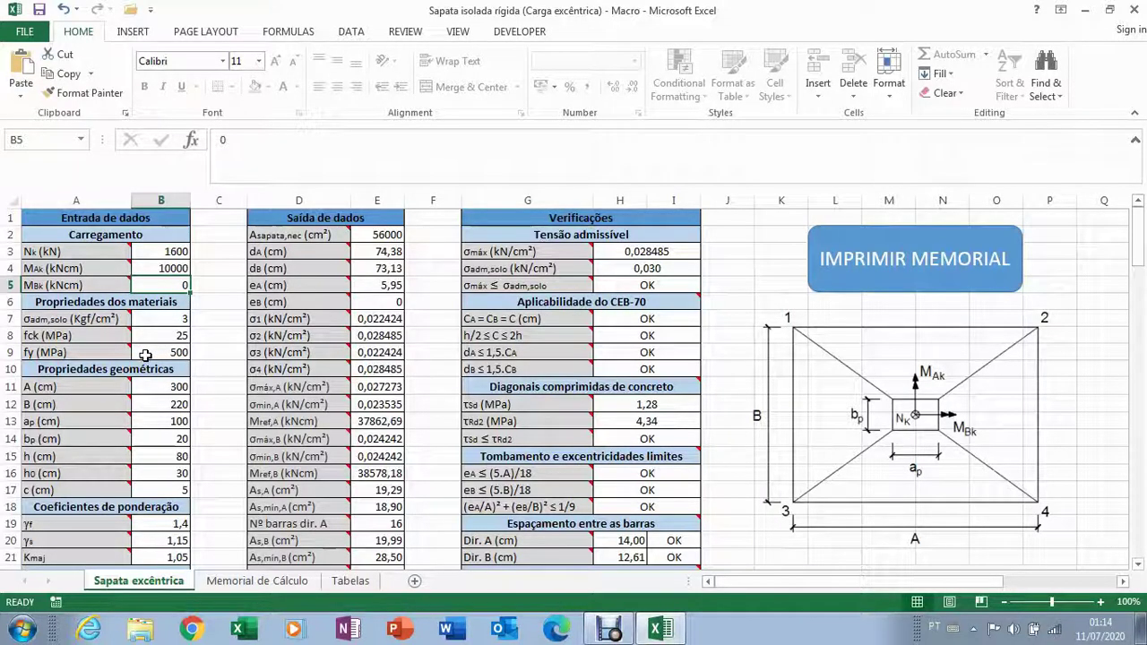
# - Review the notes on the material properties fck and fy, then look over the output data and the verifications
pyautogui.moveTo(118, 323)
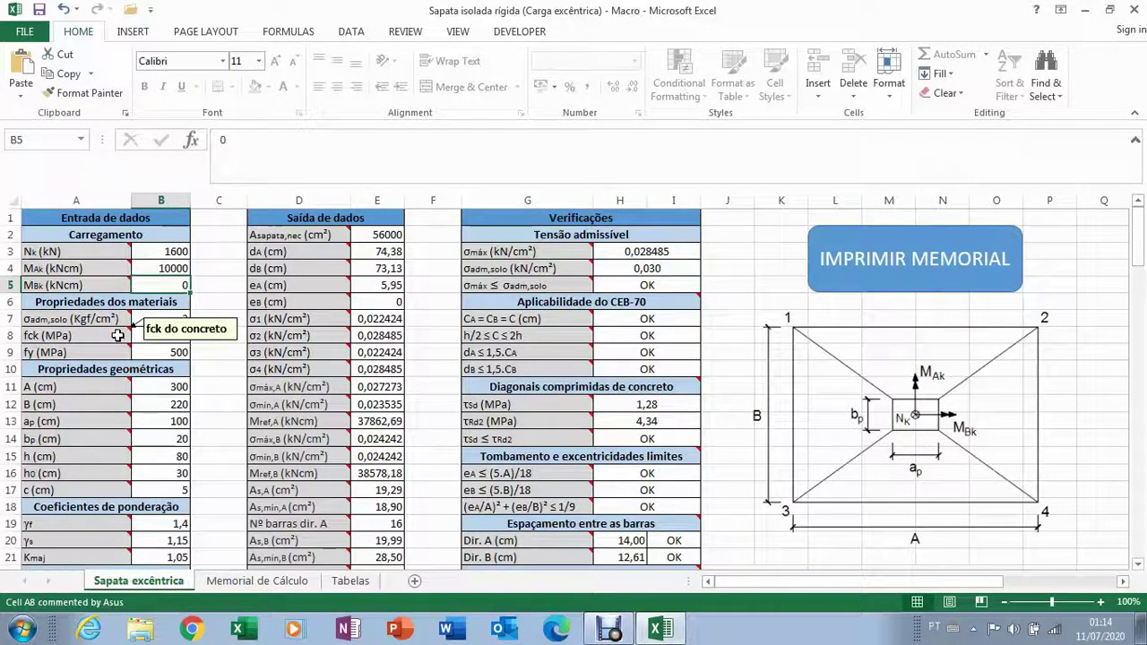
pyautogui.moveTo(113, 353)
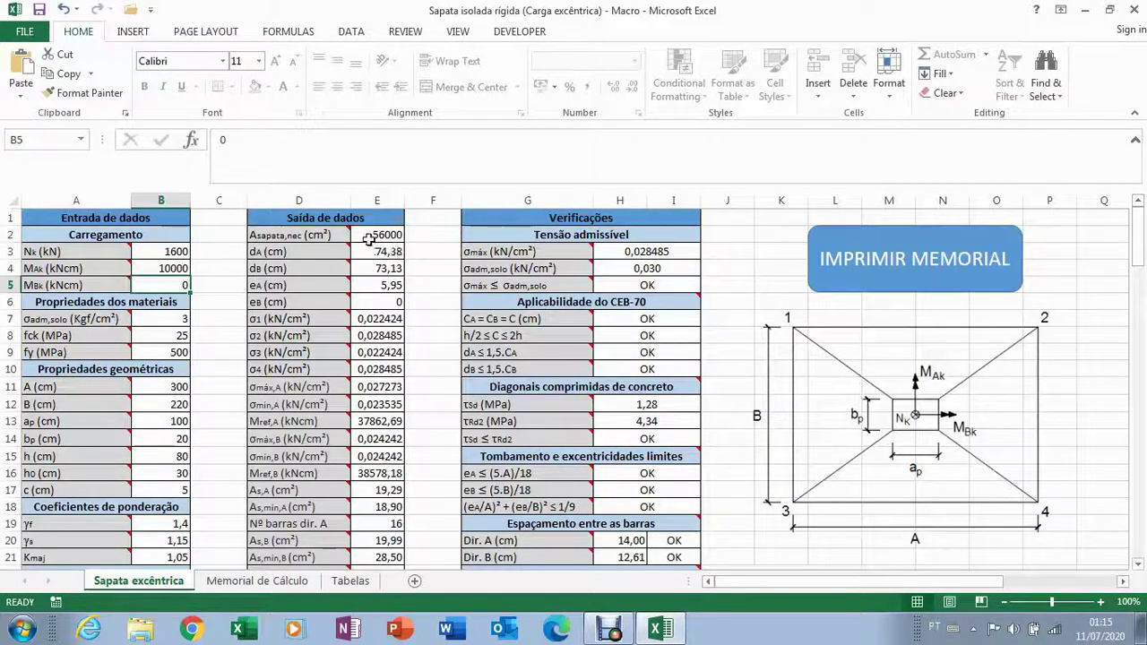
pyautogui.scroll(-1, 315, 360)
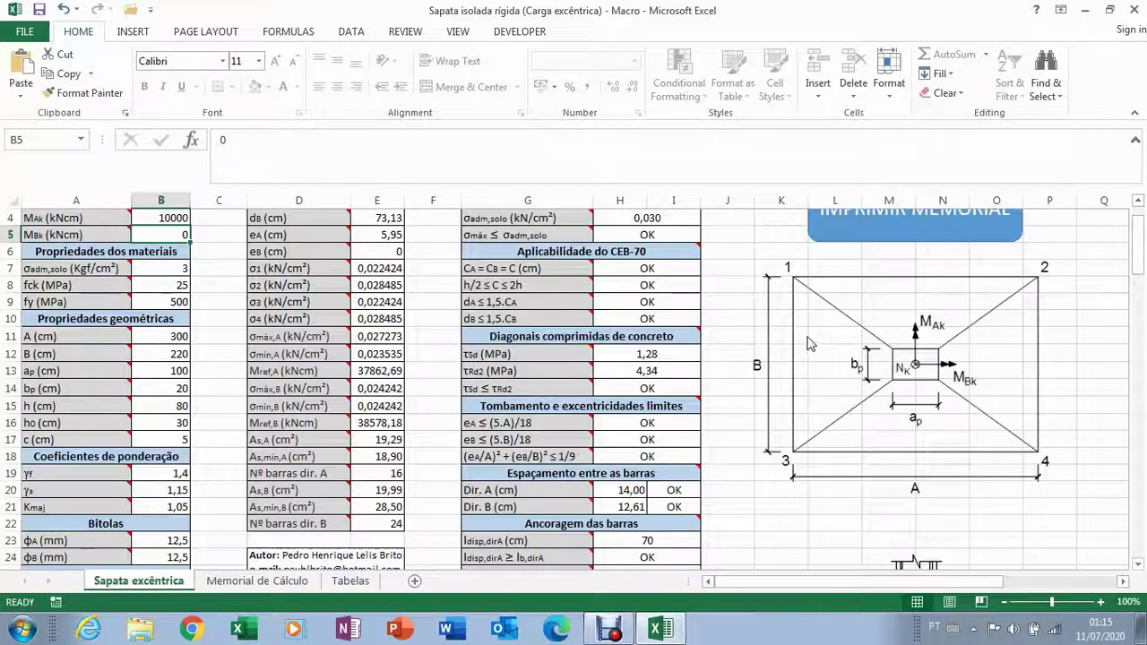
pyautogui.scroll(1, 697, 410)
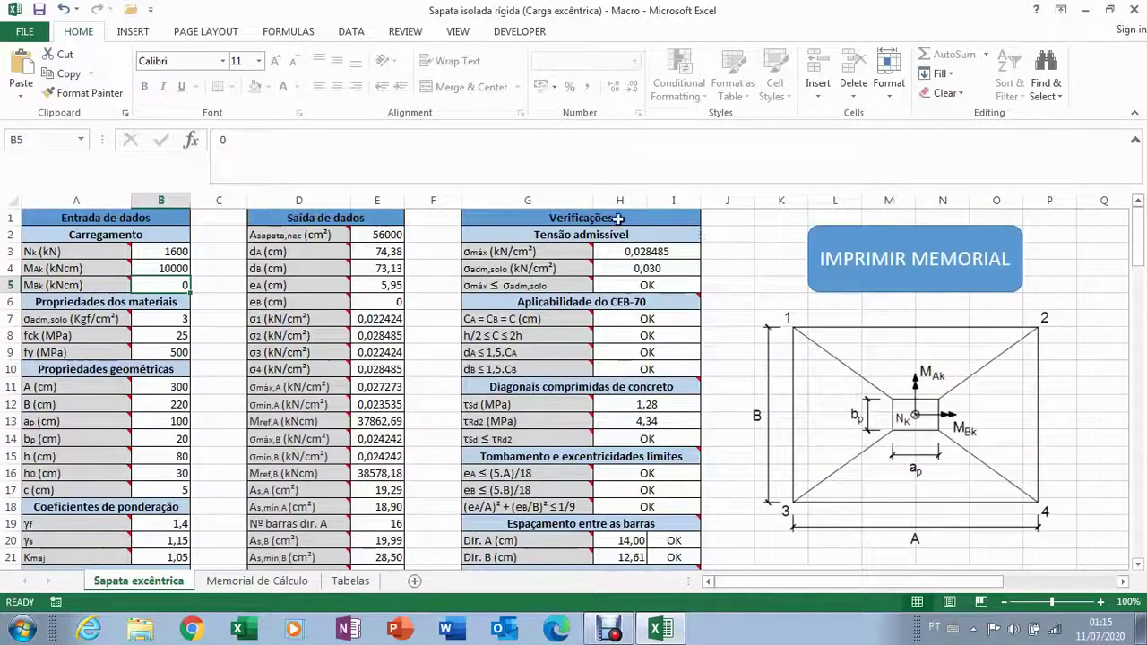
pyautogui.moveTo(565, 427)
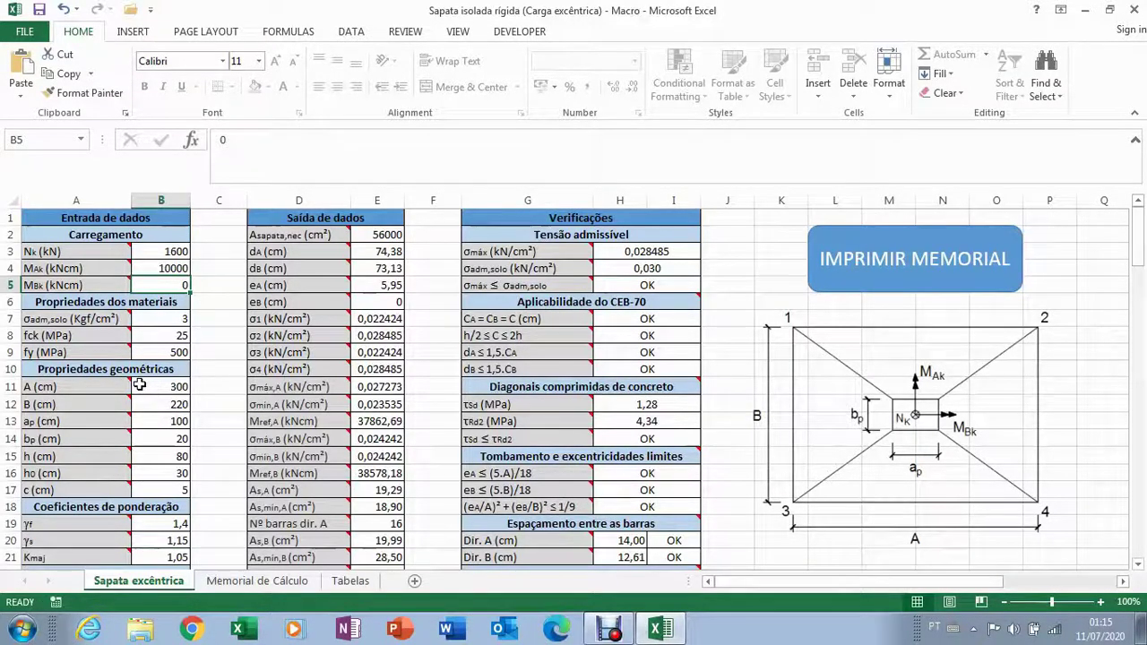
# - Read the notes on the geometric properties from A to the cover c, comparing them with the footing's plan and section drawings
pyautogui.moveTo(122, 384)
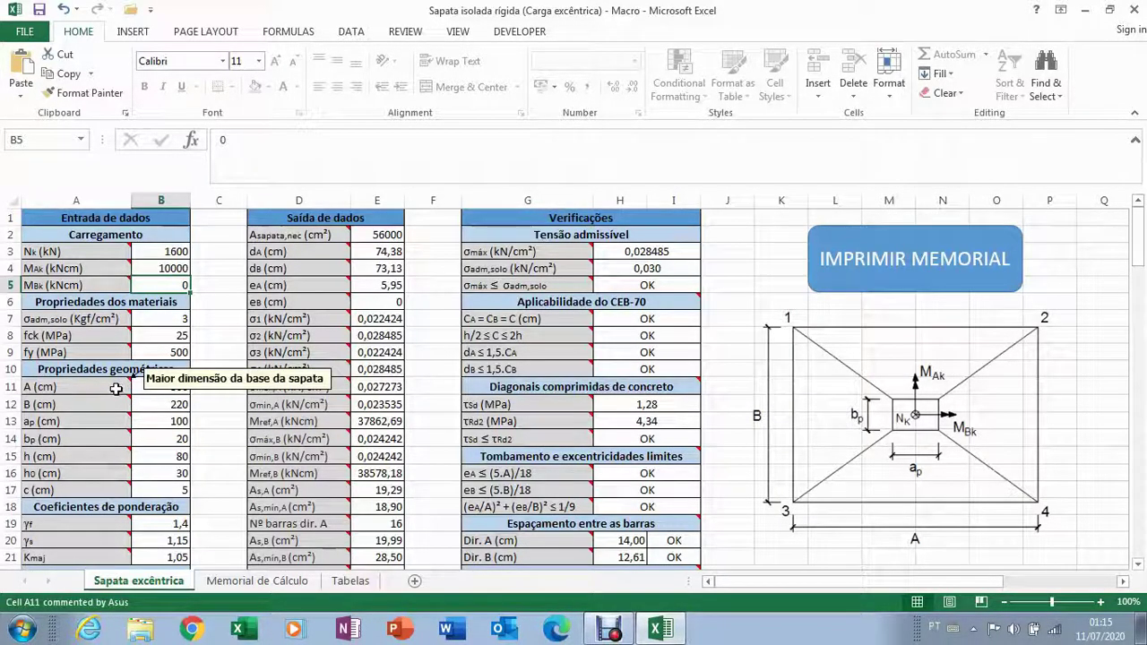
pyautogui.moveTo(107, 438)
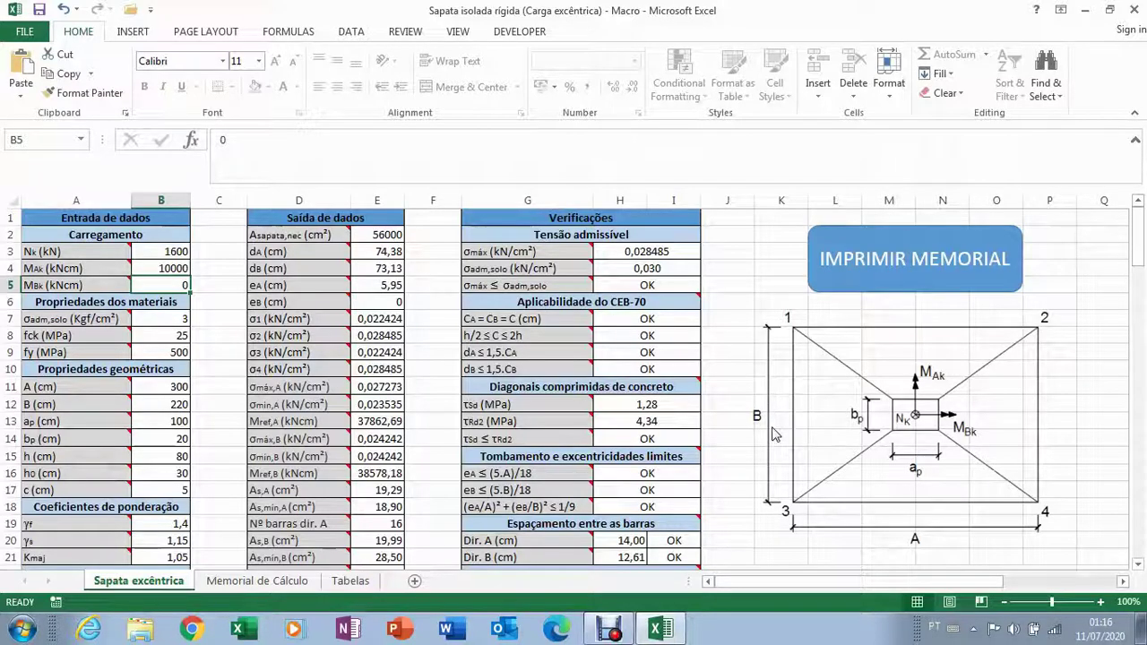
pyautogui.moveTo(118, 459)
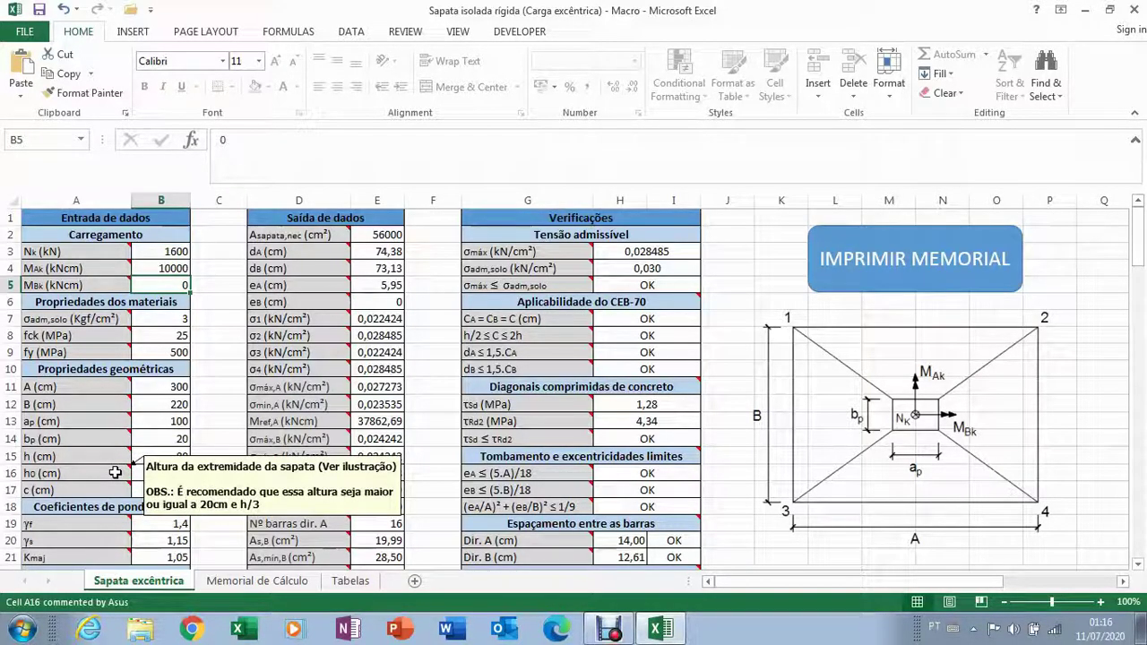
pyautogui.scroll(-6, 115, 472)
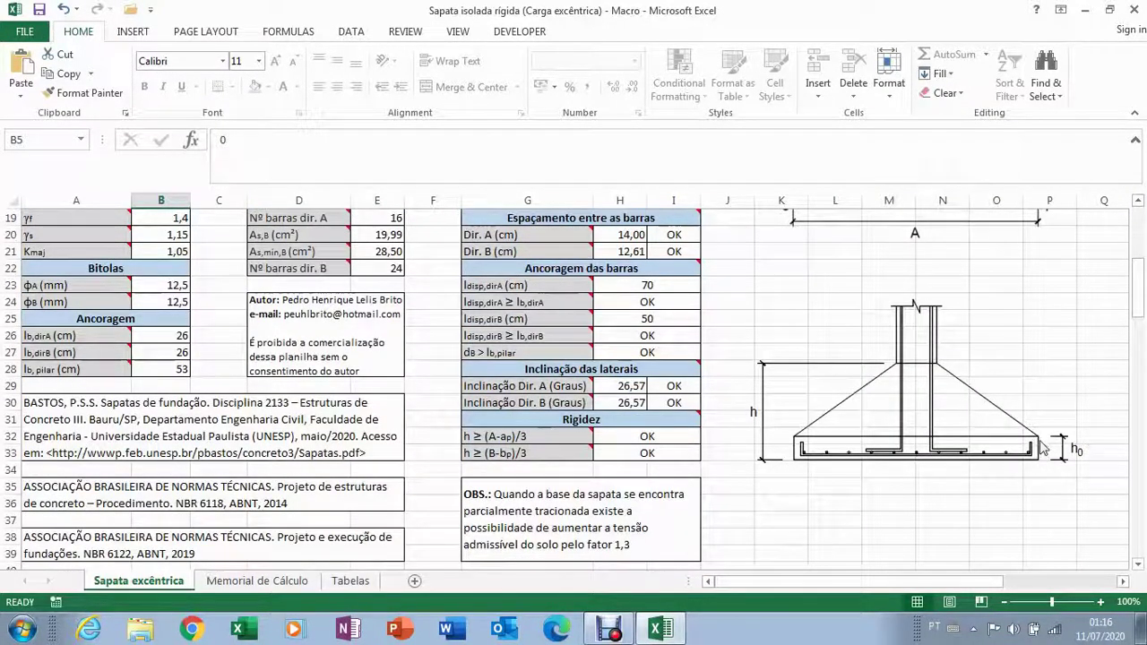
pyautogui.scroll(5, 1031, 451)
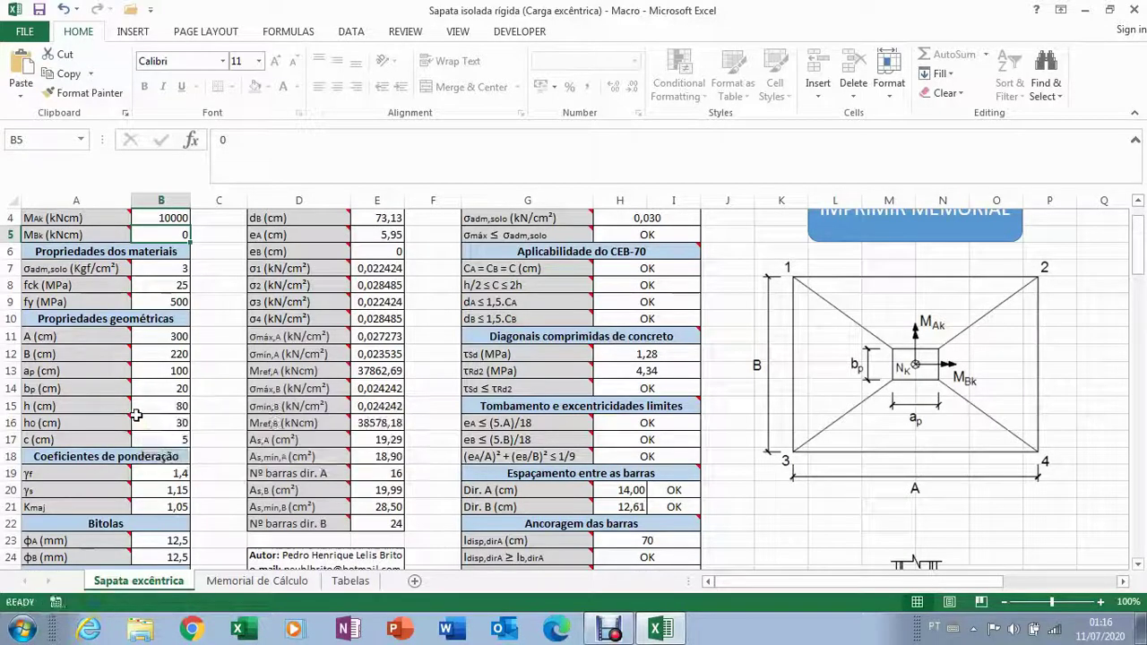
pyautogui.moveTo(117, 421)
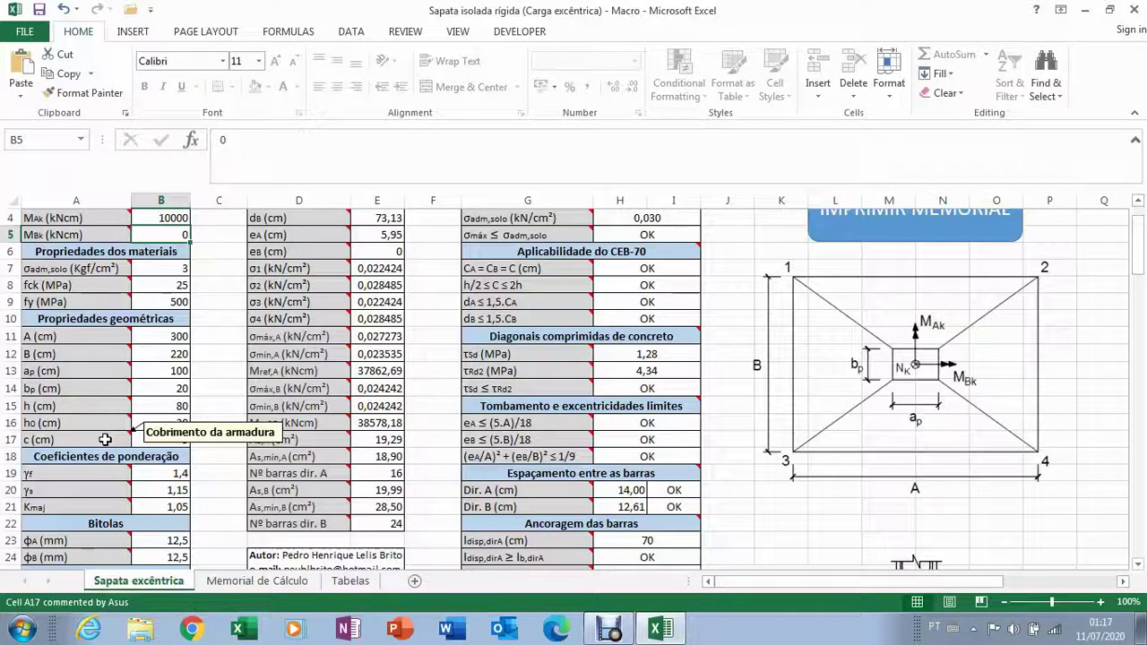
pyautogui.scroll(-6, 427, 408)
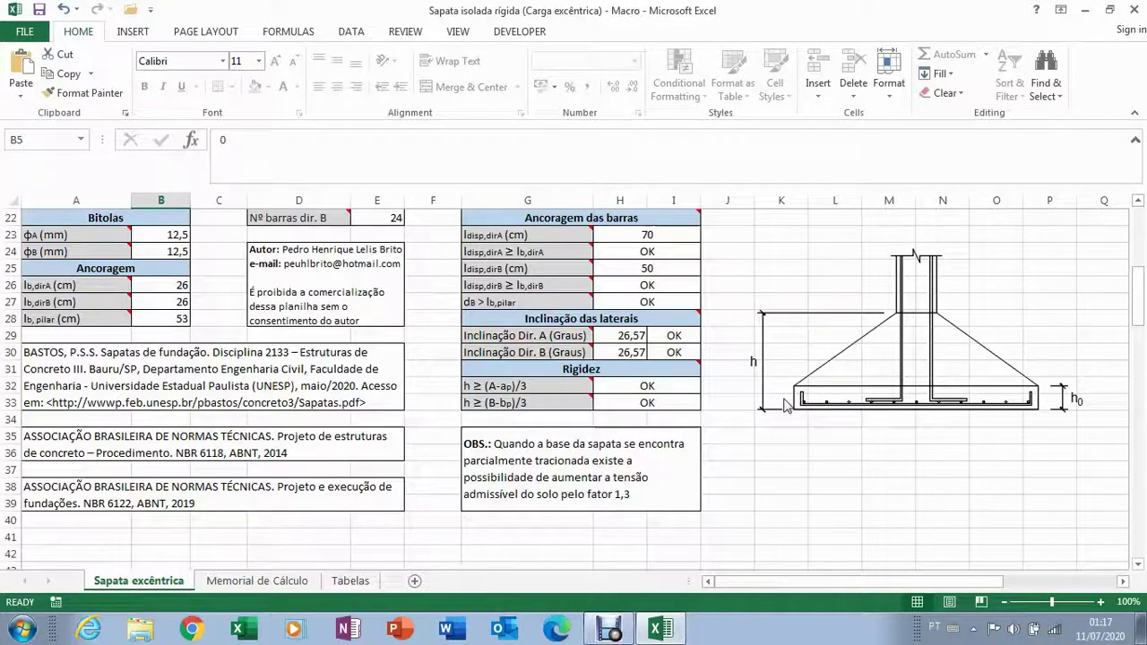
pyautogui.scroll(4, 704, 477)
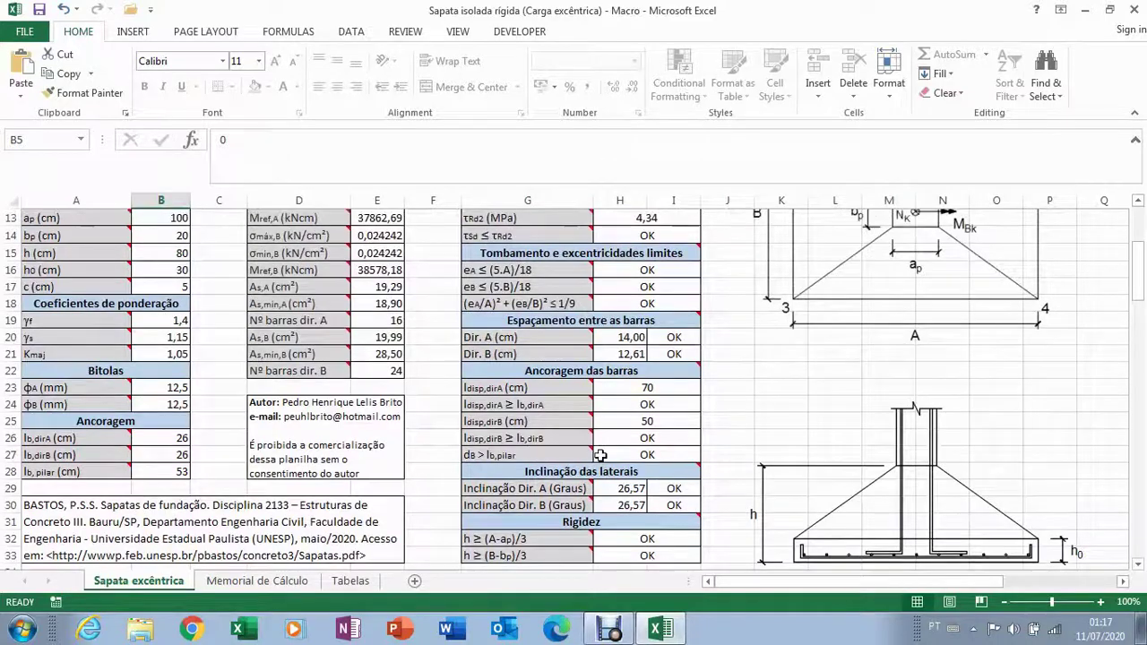
# - Examine the weighting coefficients, the notes on the bar diameters and column bar anchorage length, and the footing drawings
pyautogui.scroll(1, 319, 433)
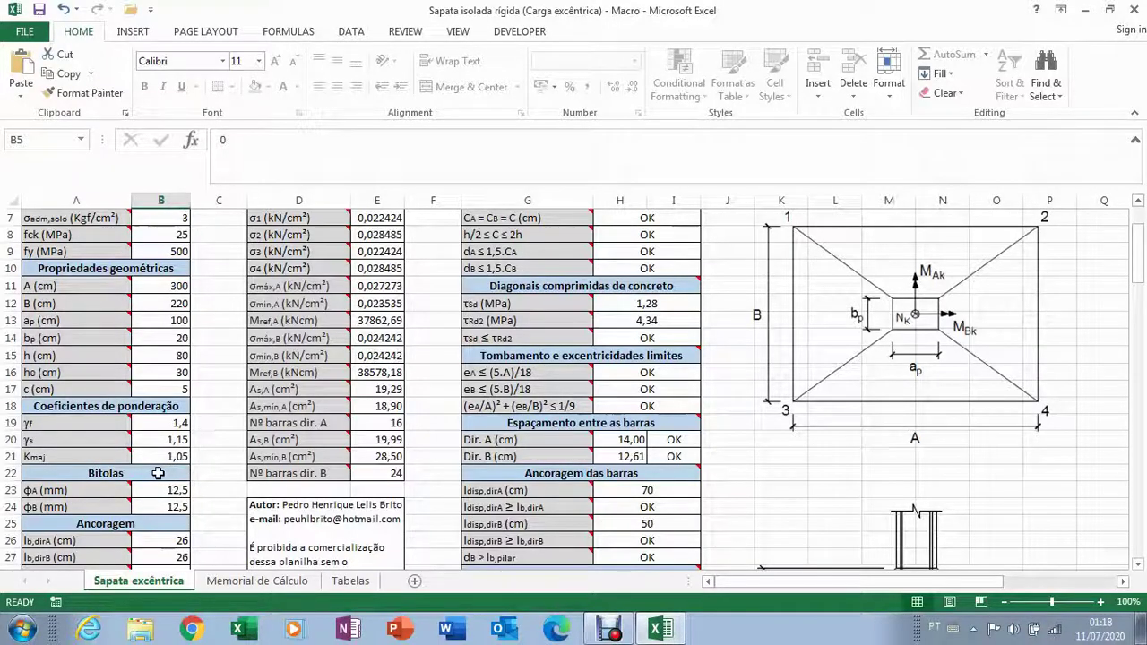
pyautogui.scroll(-1, 148, 452)
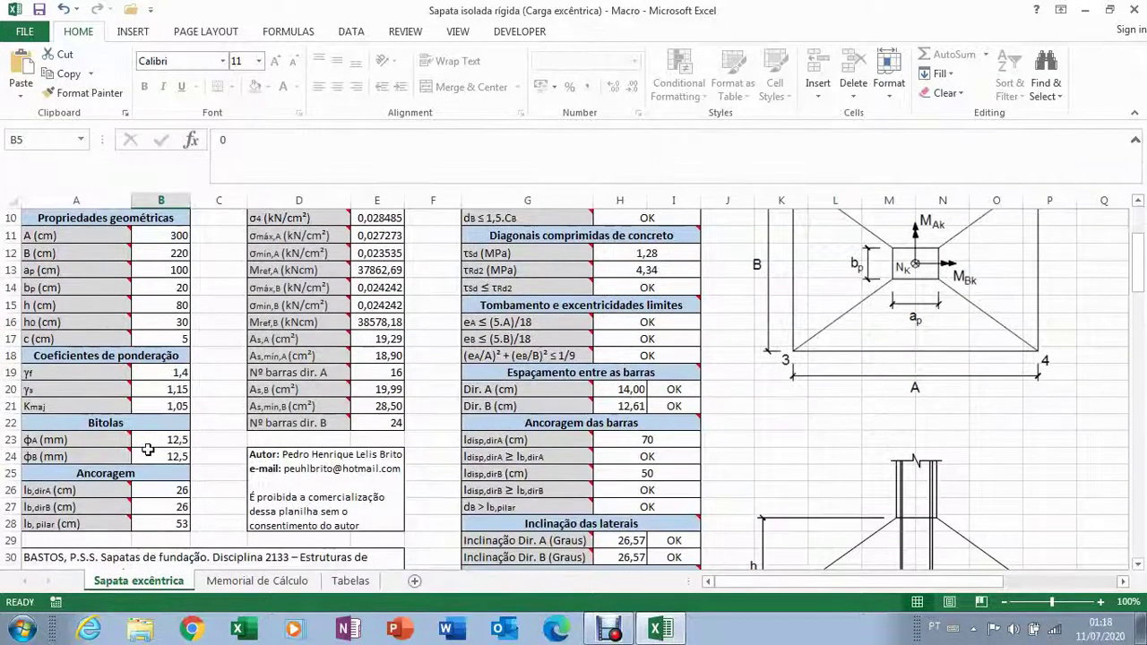
pyautogui.scroll(-1, 148, 450)
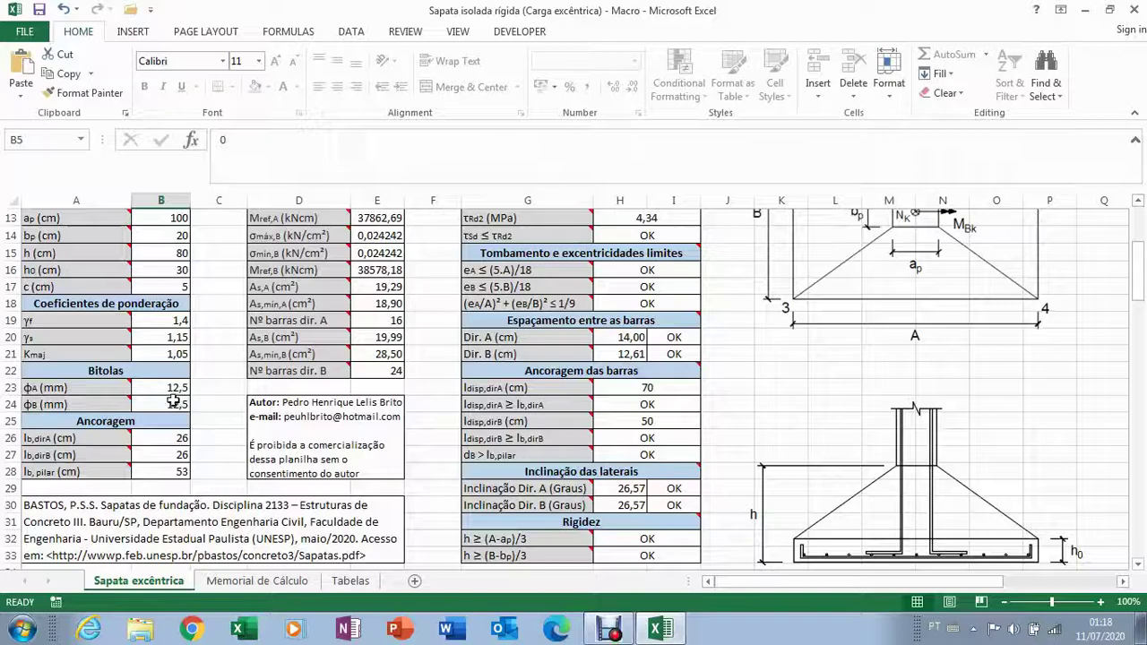
pyautogui.moveTo(119, 387)
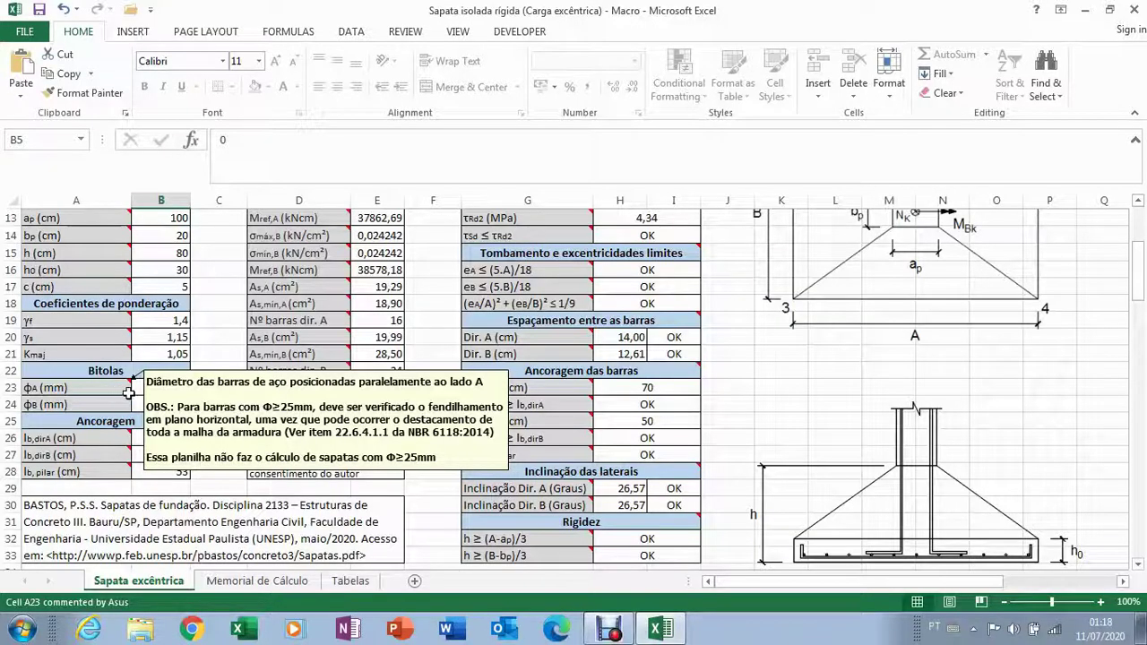
pyautogui.scroll(2, 802, 350)
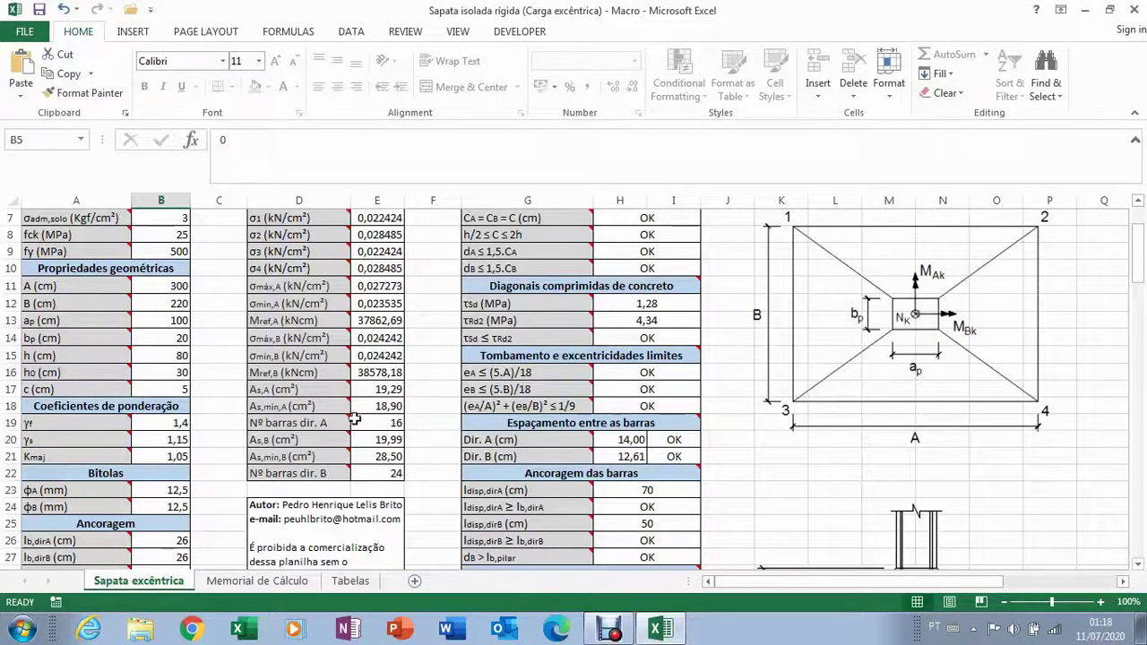
pyautogui.scroll(-1, 368, 415)
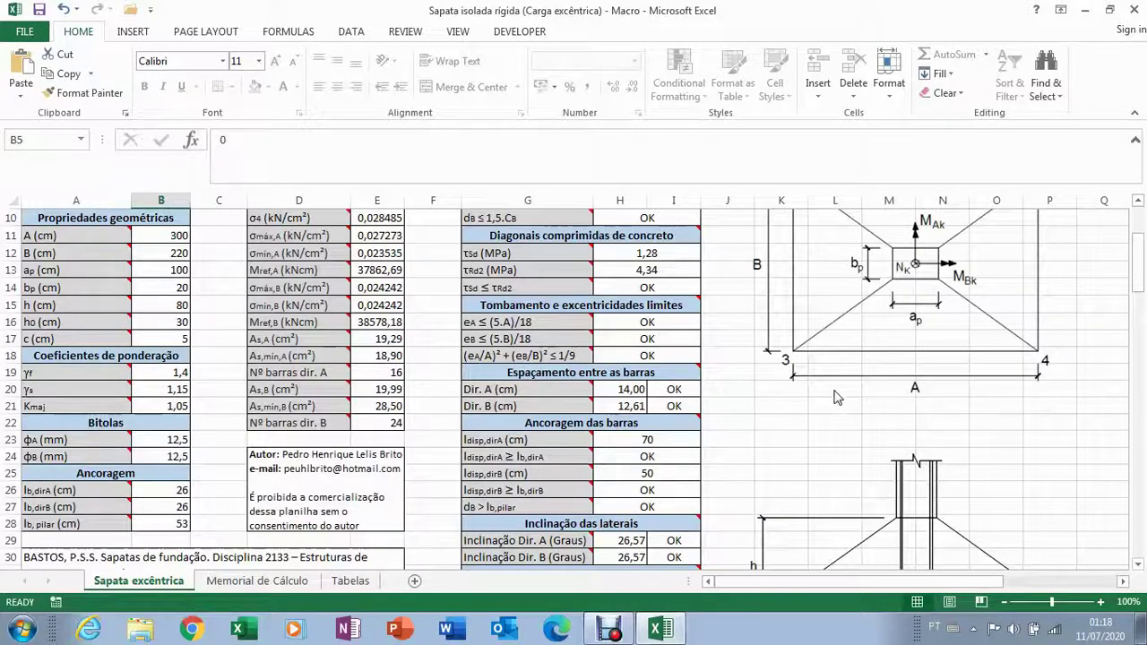
pyautogui.scroll(2, 816, 408)
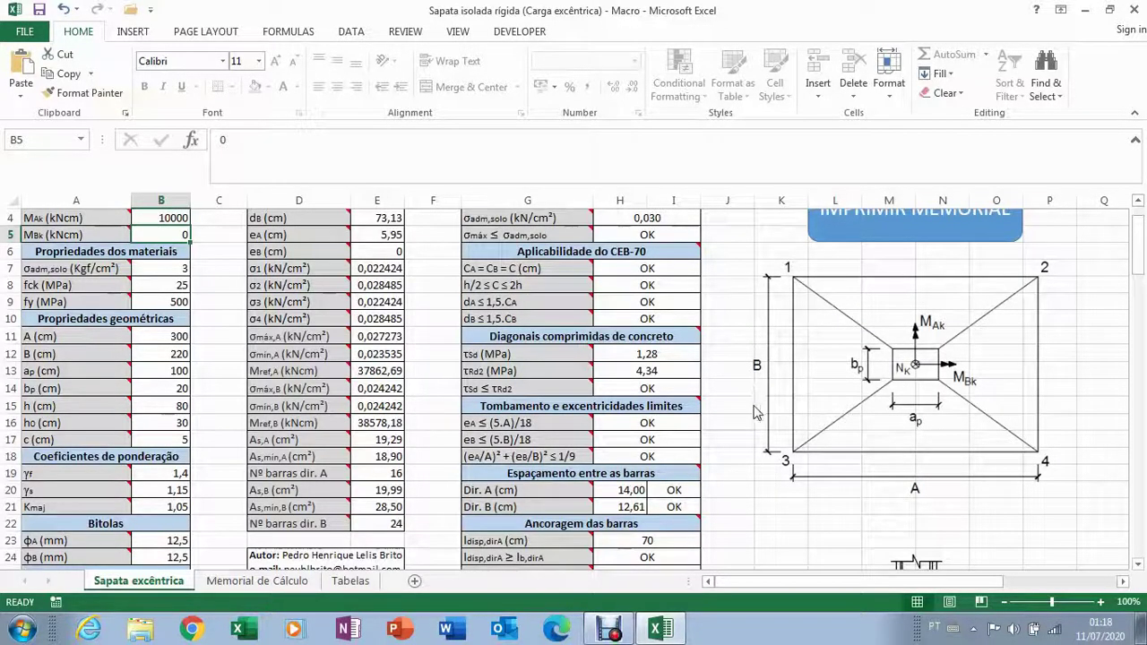
pyautogui.scroll(-2, 753, 412)
pyautogui.scroll(-2, 700, 394)
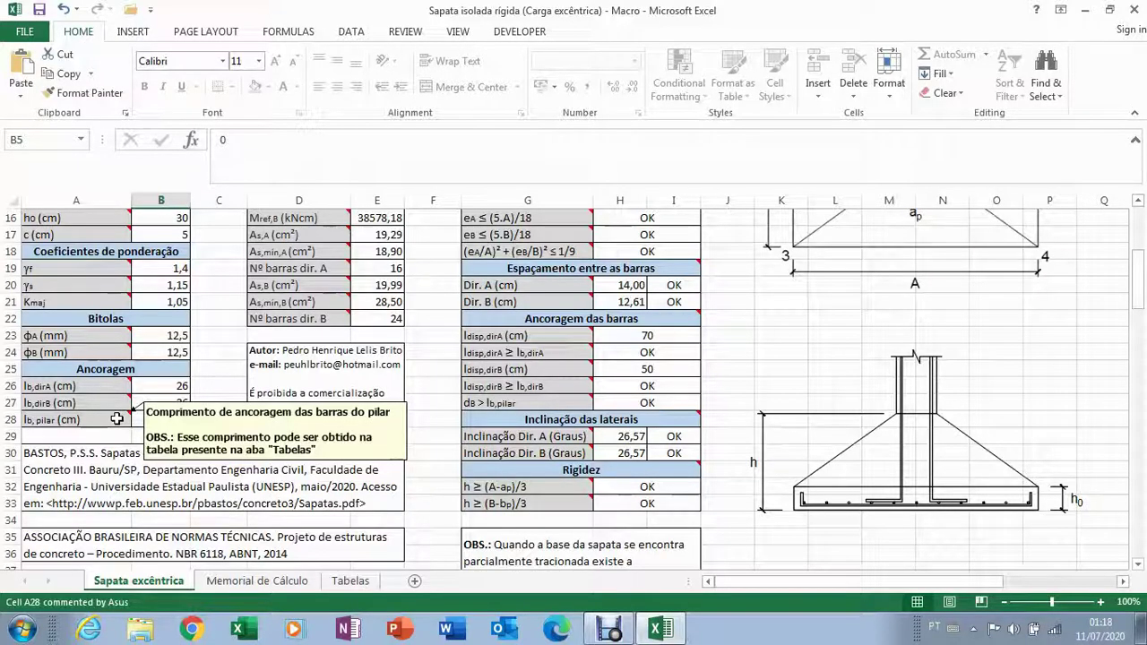
pyautogui.scroll(1, 194, 407)
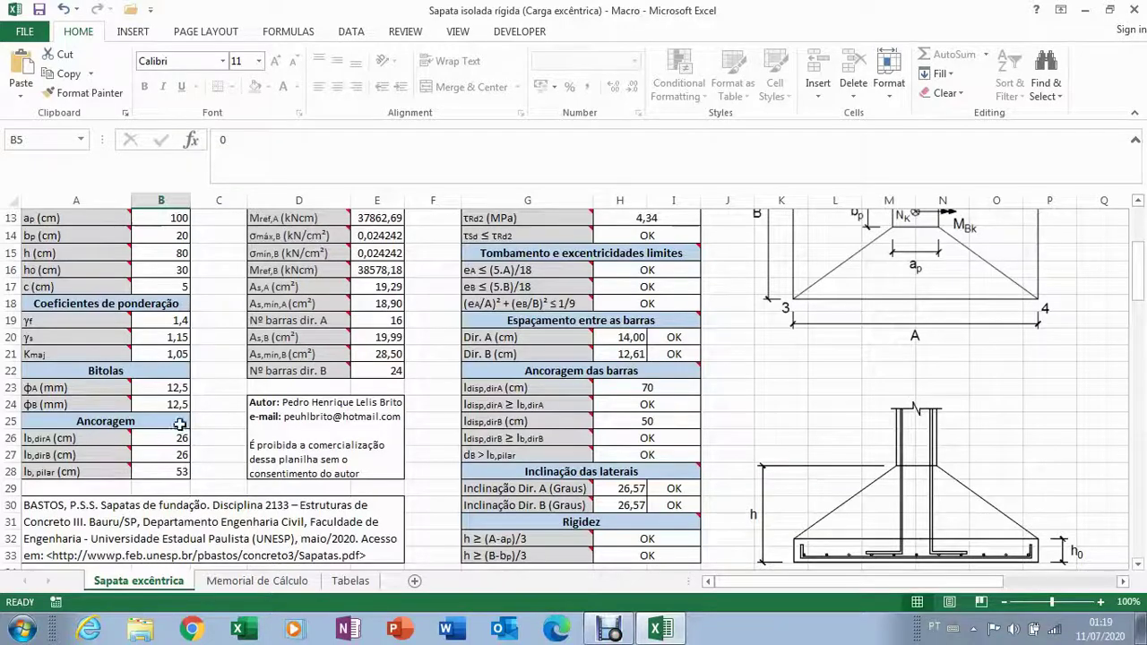
# - Consult the anchorage length table on the Tabelas sheet and return to the geometric properties on the Sapata excêntrica sheet
pyautogui.click(348, 583)
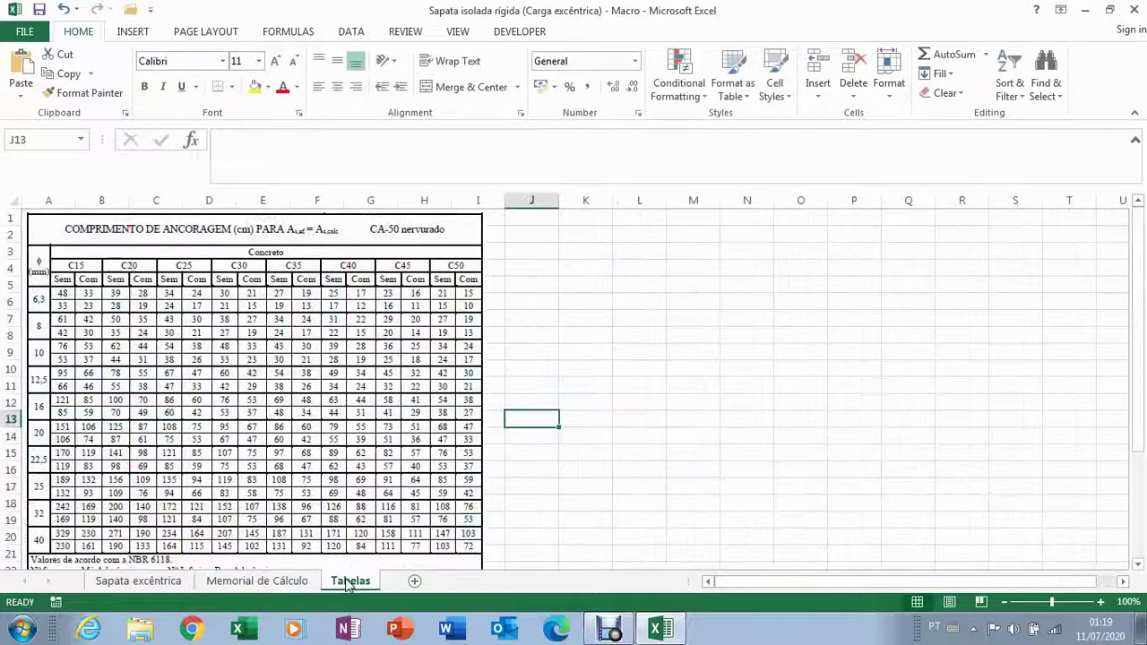
pyautogui.click(157, 584)
pyautogui.scroll(2, 158, 403)
pyautogui.scroll(3, 158, 404)
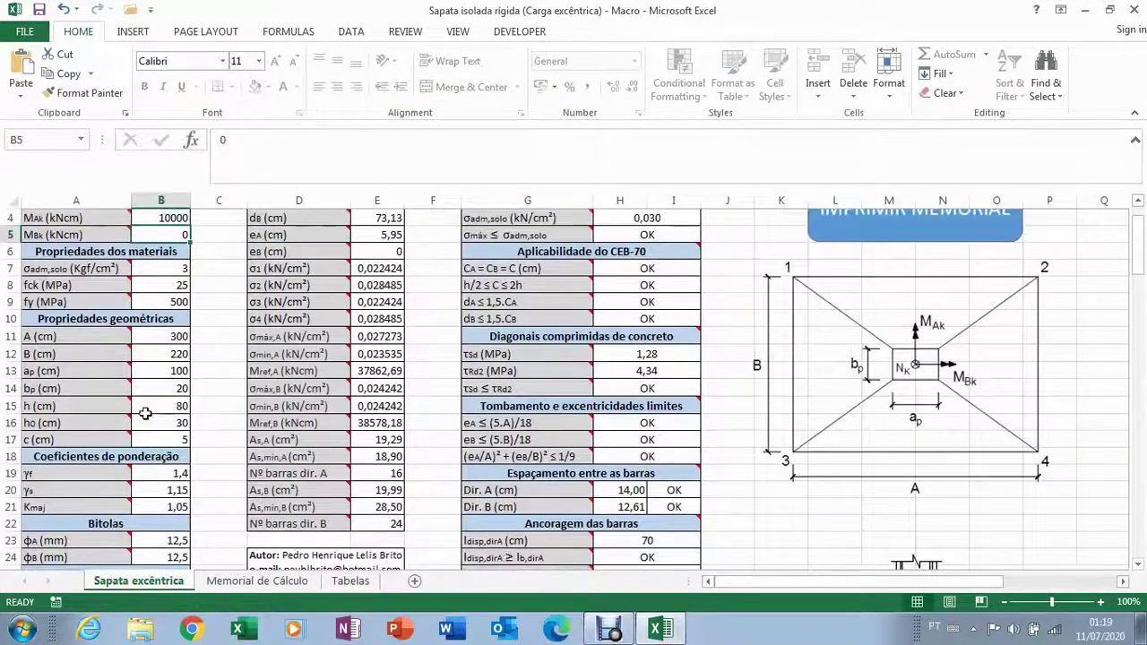
# - Consult the anchorage length table and its bond and hook notes on the Tabelas sheet for 12,5 mm bars in C25 concrete
pyautogui.moveTo(133, 477)
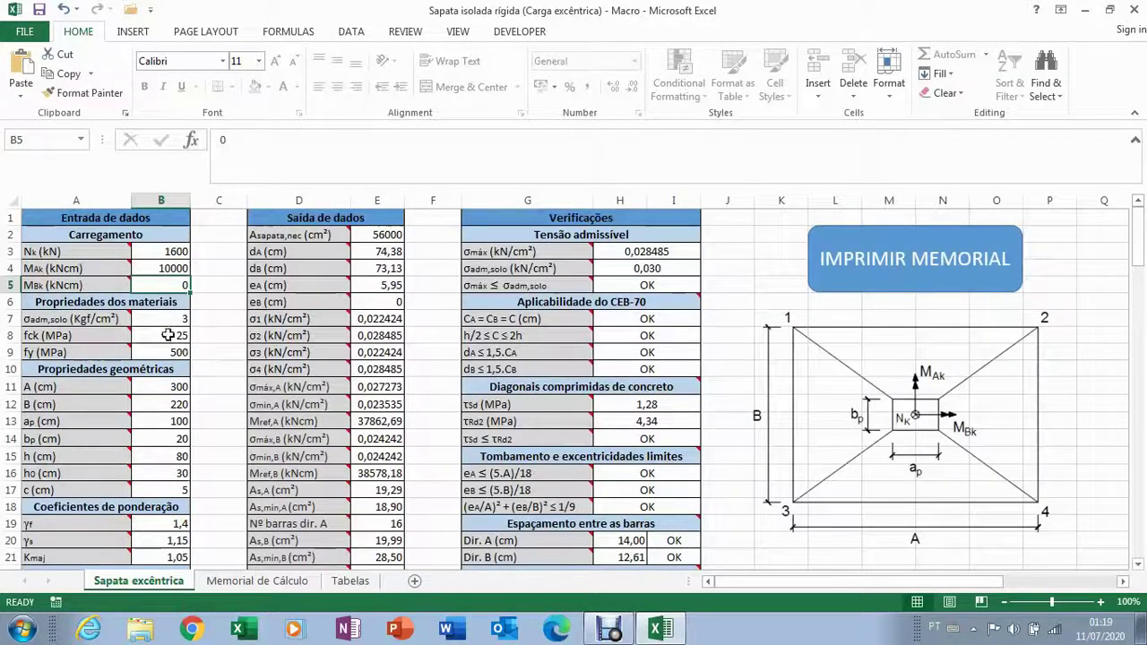
pyautogui.scroll(-3, 171, 341)
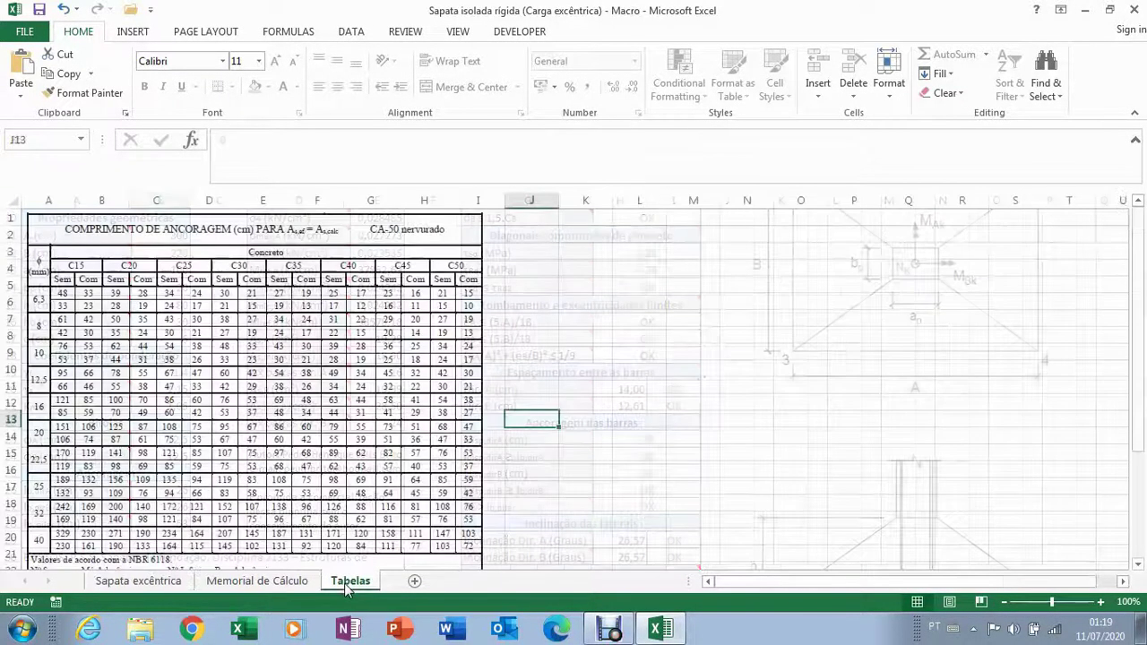
pyautogui.click(350, 581)
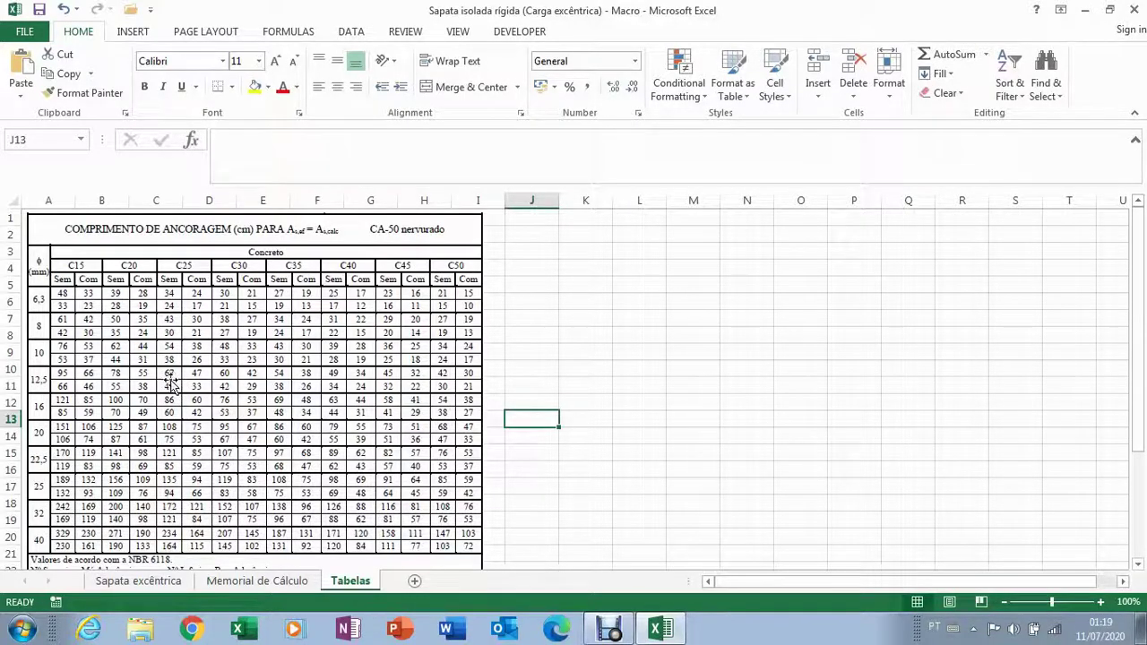
pyautogui.scroll(-2, 172, 391)
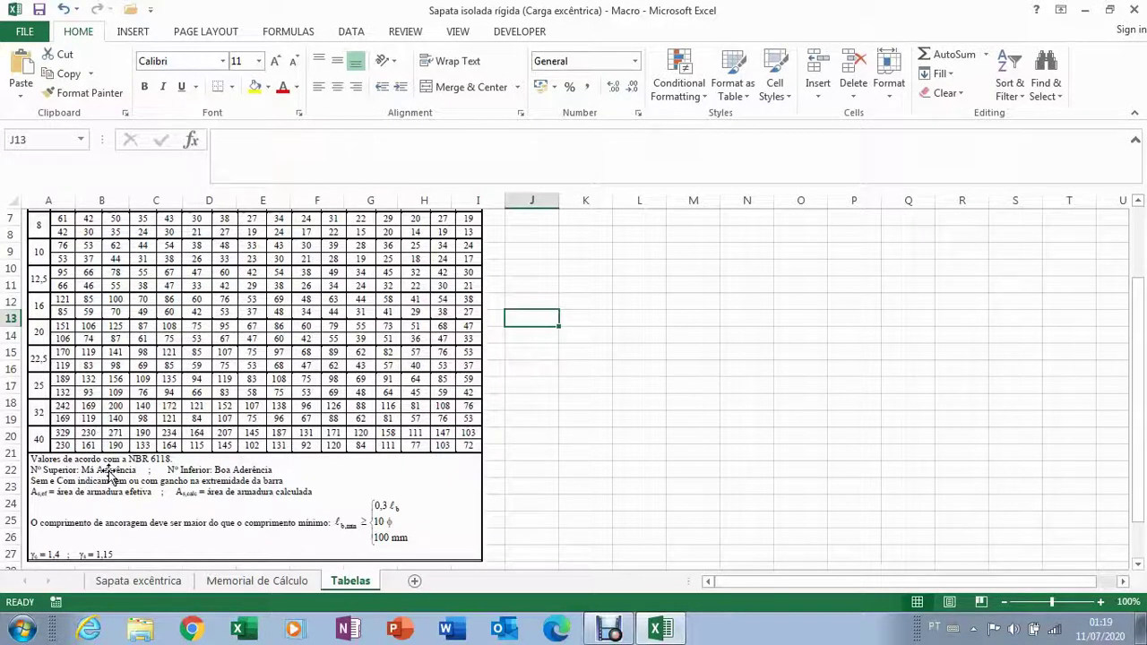
pyautogui.scroll(2, 148, 500)
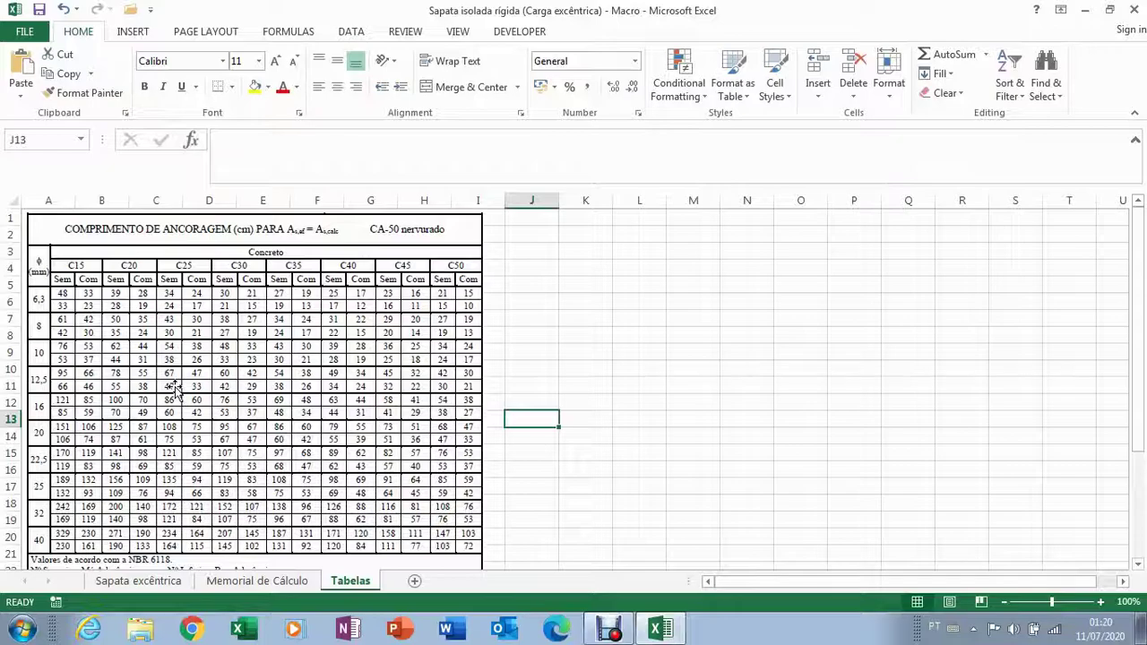
pyautogui.scroll(-1, 174, 387)
pyautogui.scroll(1, 179, 392)
# - Set the anchorage lengths lb,dirA and lb,dirB to 33 cm on the Sapata excêntrica sheet
pyautogui.click(163, 584)
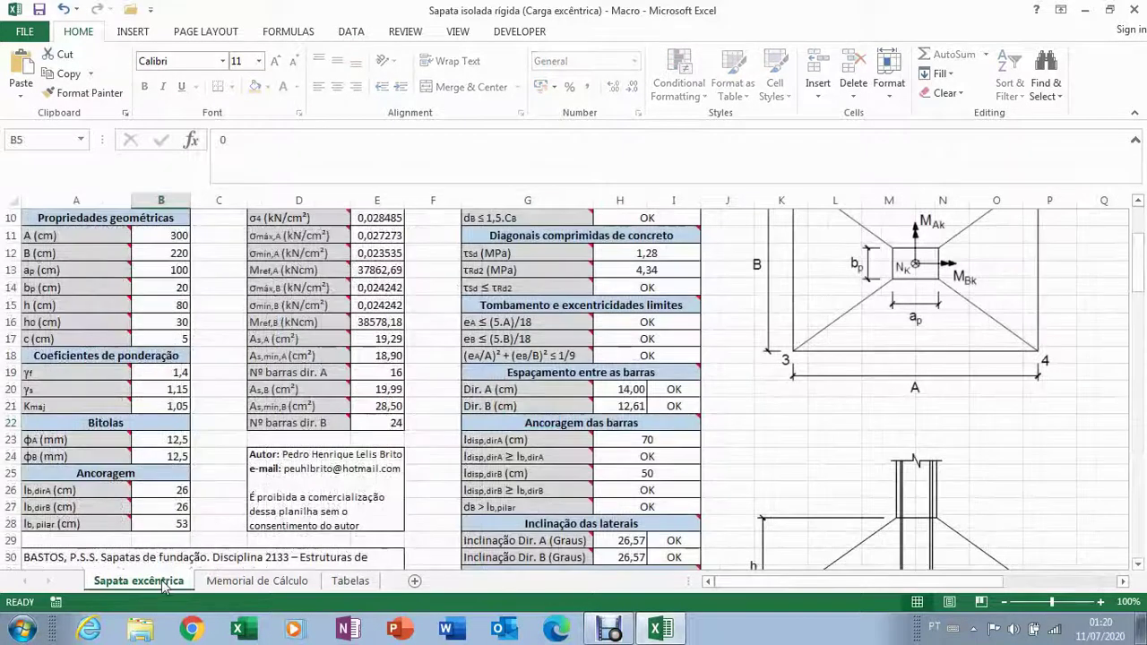
pyautogui.click(175, 492)
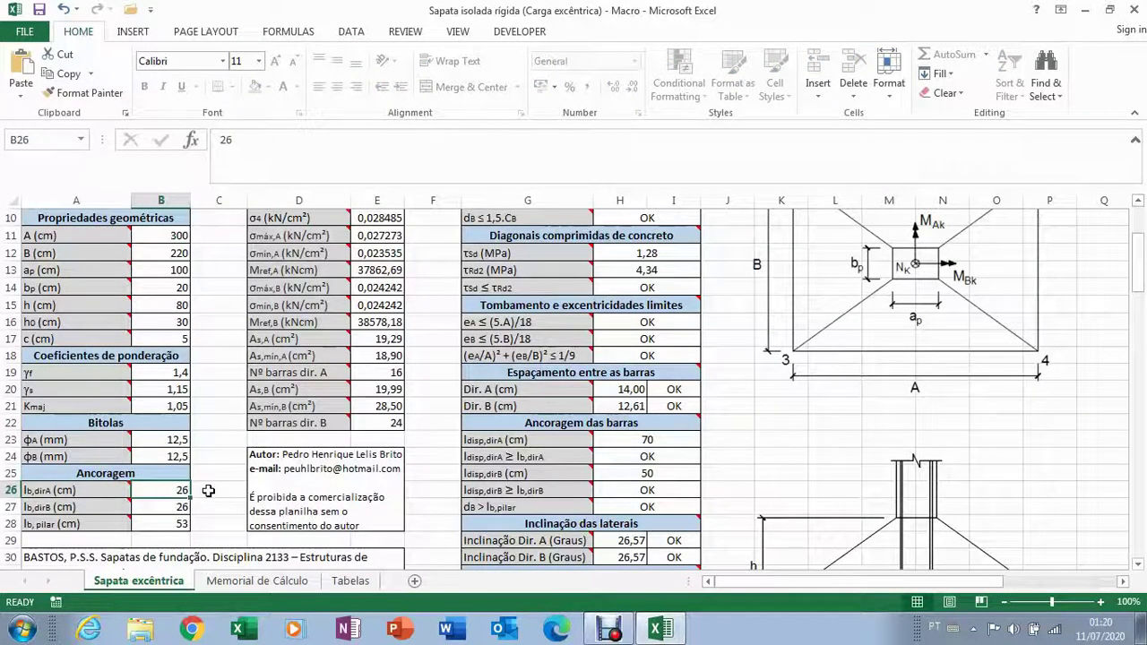
pyautogui.write('33')
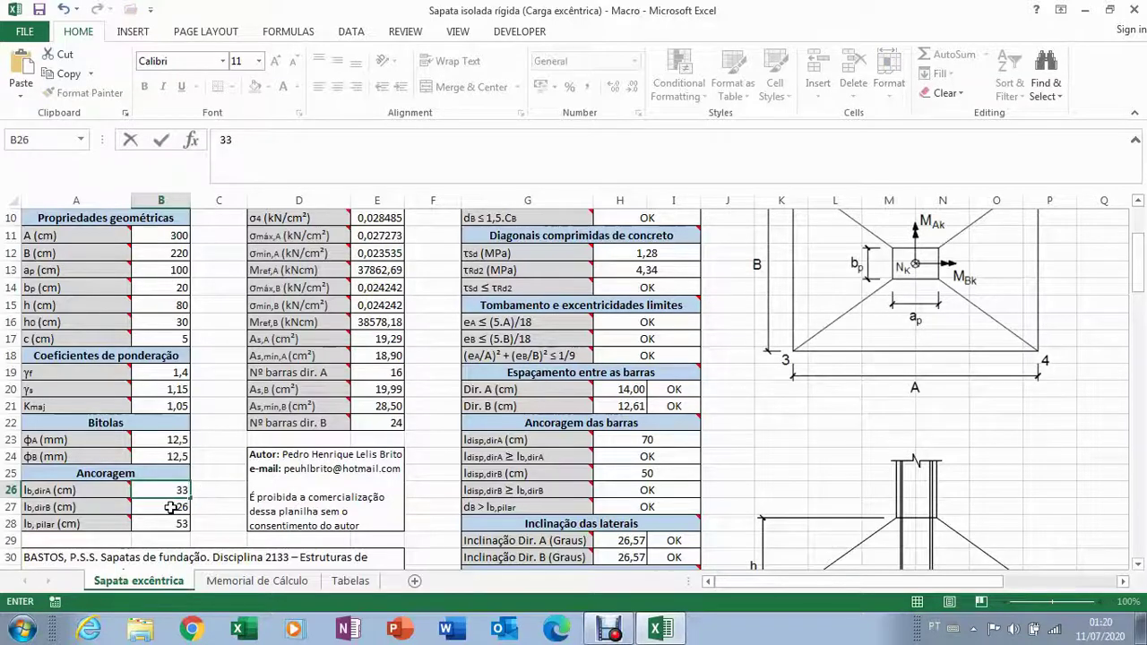
pyautogui.press('Return')
pyautogui.write('33')
pyautogui.click(178, 488)
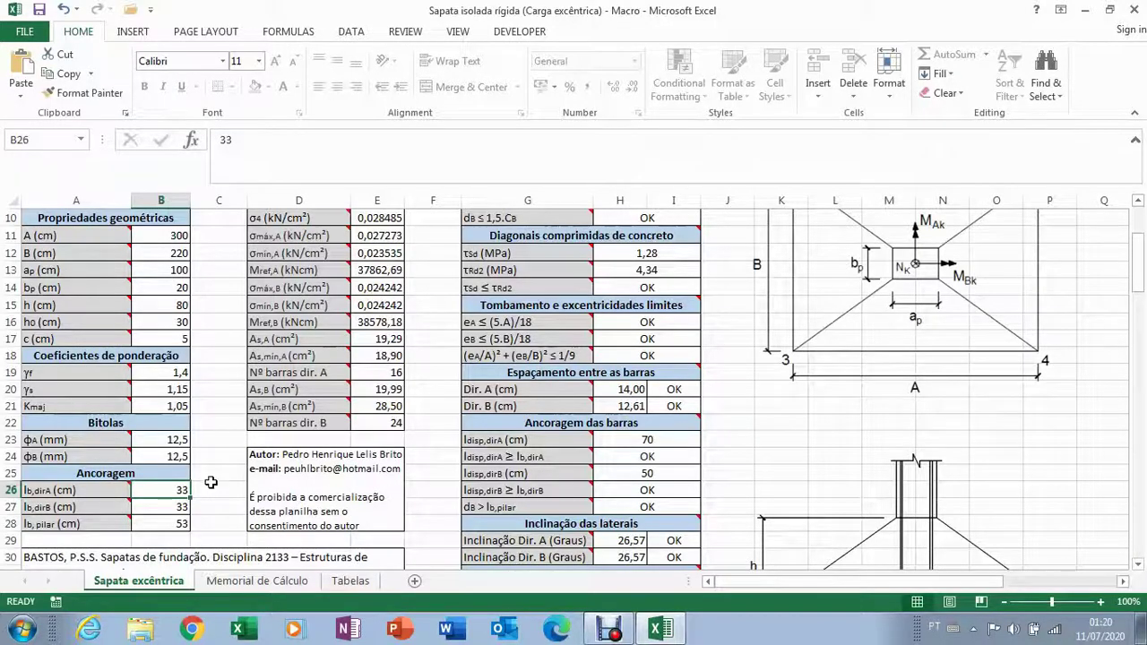
# - Review the anchorage inputs lb,dirB and lb,pilar against the footing's section drawing, then look back over the input data
pyautogui.scroll(-2, 210, 482)
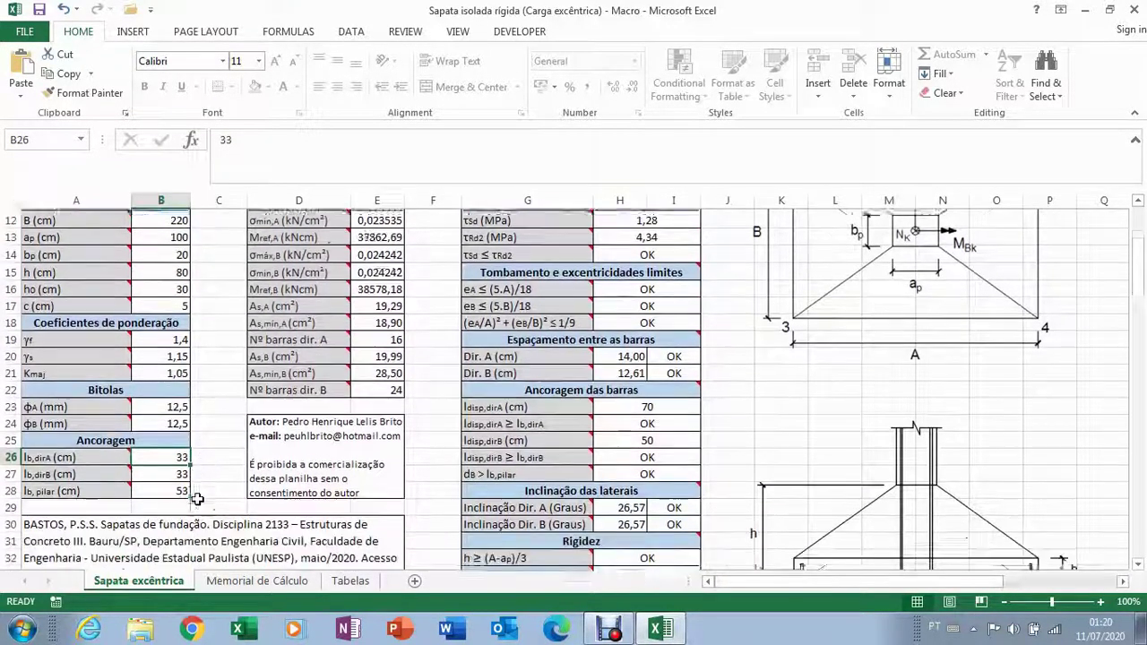
pyautogui.scroll(-1, 197, 499)
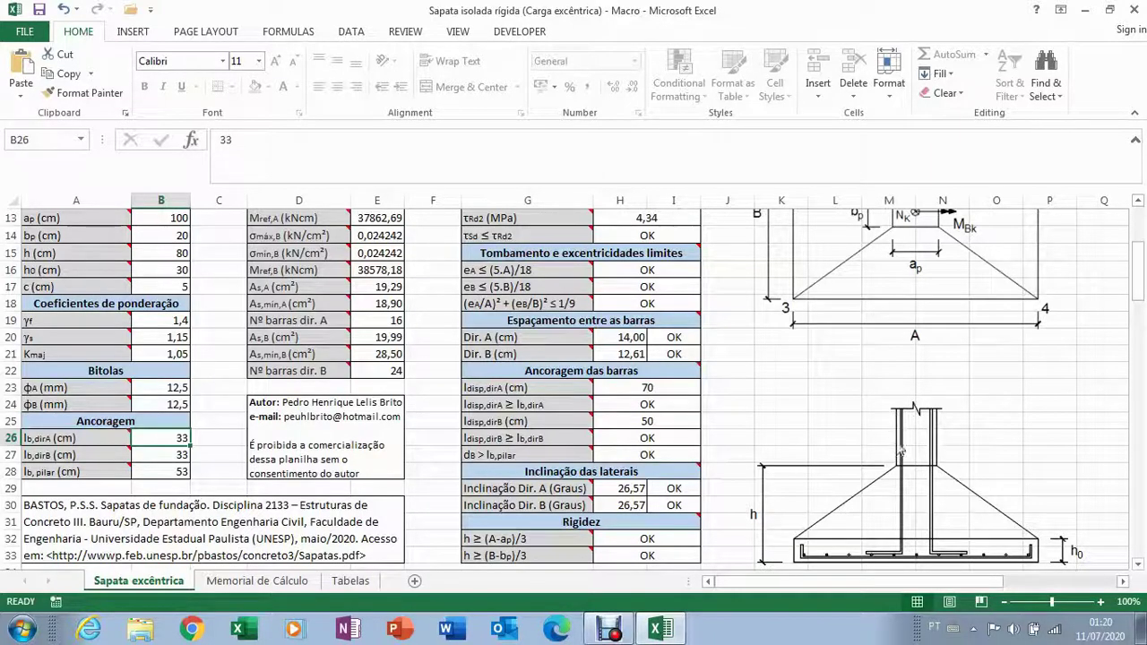
pyautogui.click(179, 454)
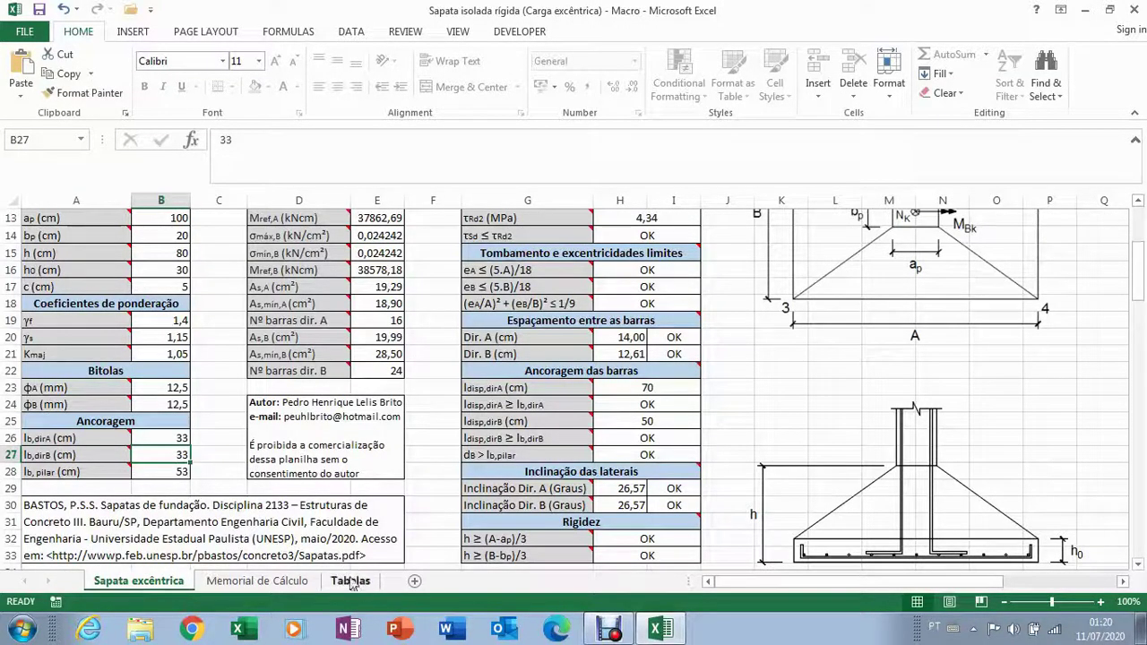
pyautogui.click(176, 471)
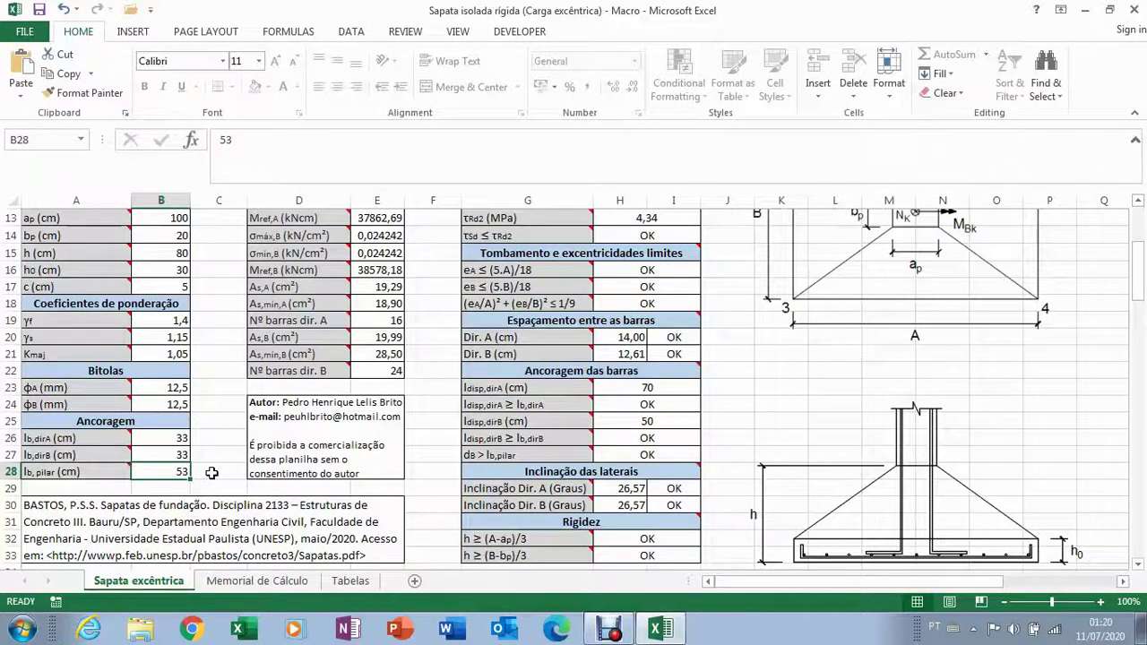
pyautogui.scroll(1, 210, 471)
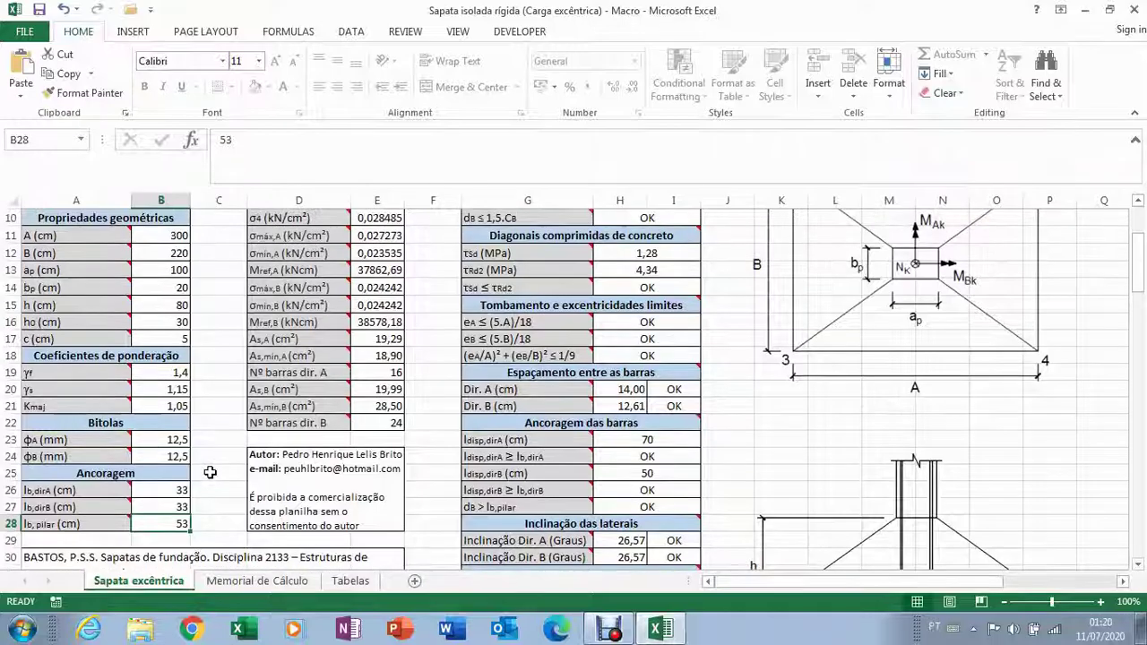
pyautogui.scroll(-1, 206, 472)
pyautogui.scroll(4, 194, 476)
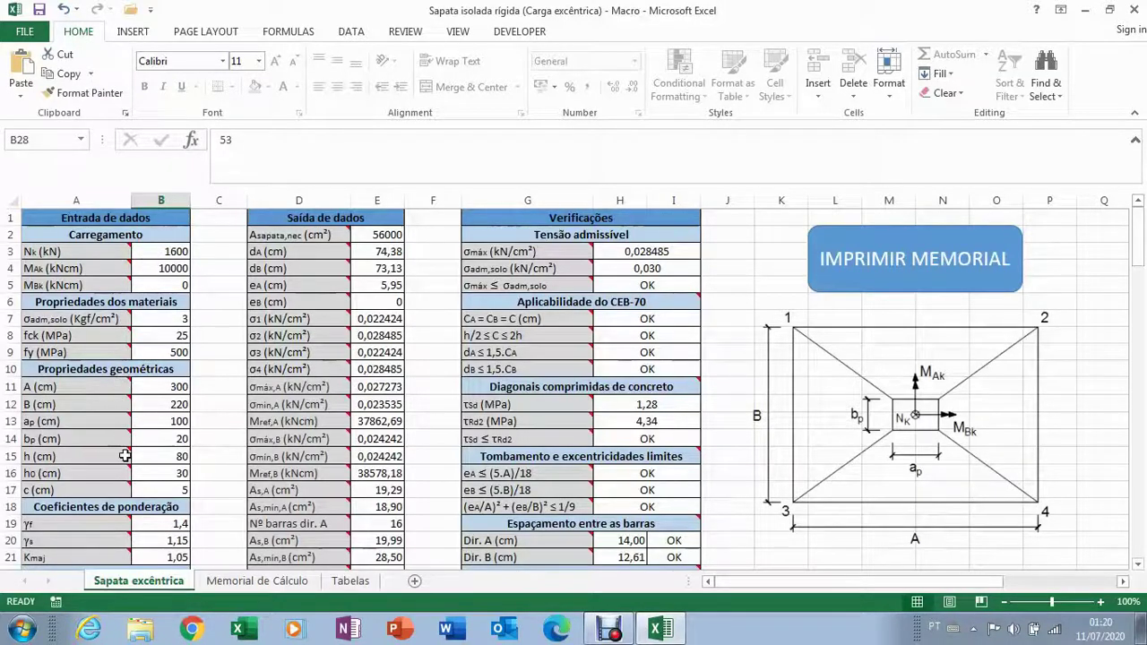
pyautogui.scroll(-2, 143, 524)
pyautogui.scroll(1, 206, 475)
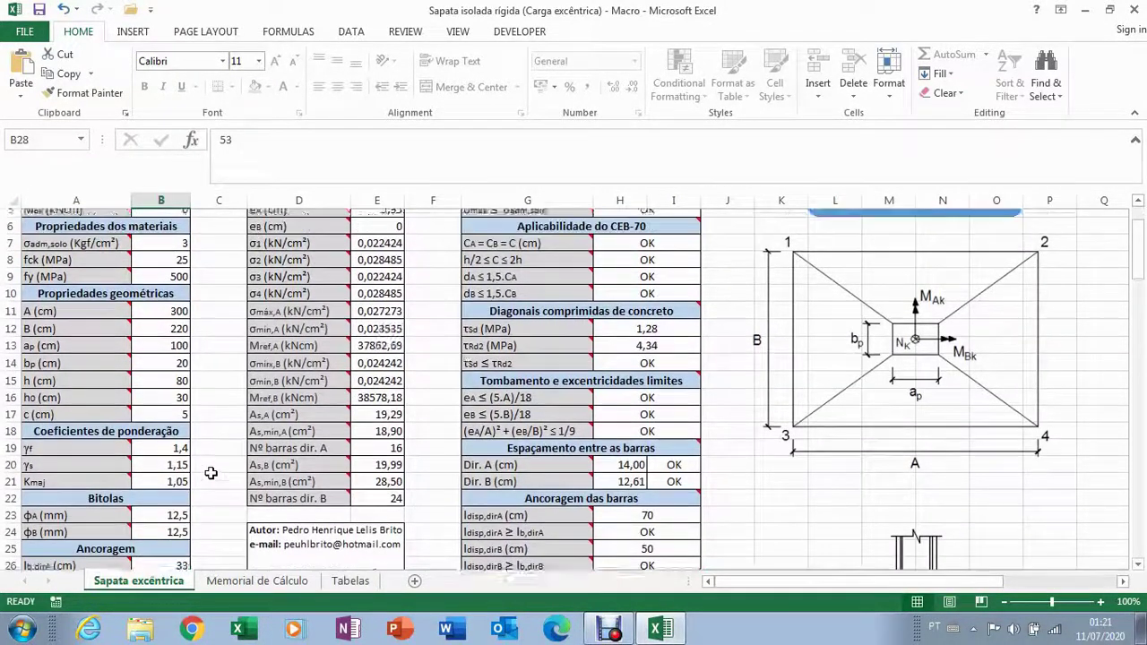
pyautogui.scroll(1, 386, 527)
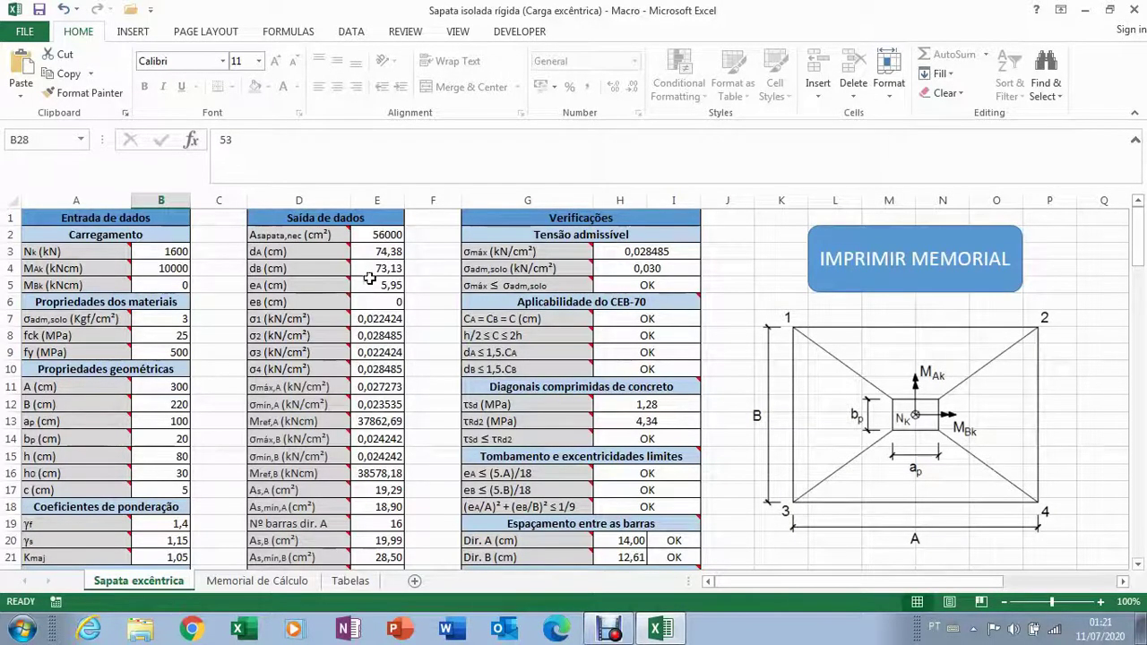
# - Examine the output data for steel areas and number of bars in directions A and B, comparing them with the plan drawing
pyautogui.scroll(-2, 390, 349)
pyautogui.scroll(-1, 391, 370)
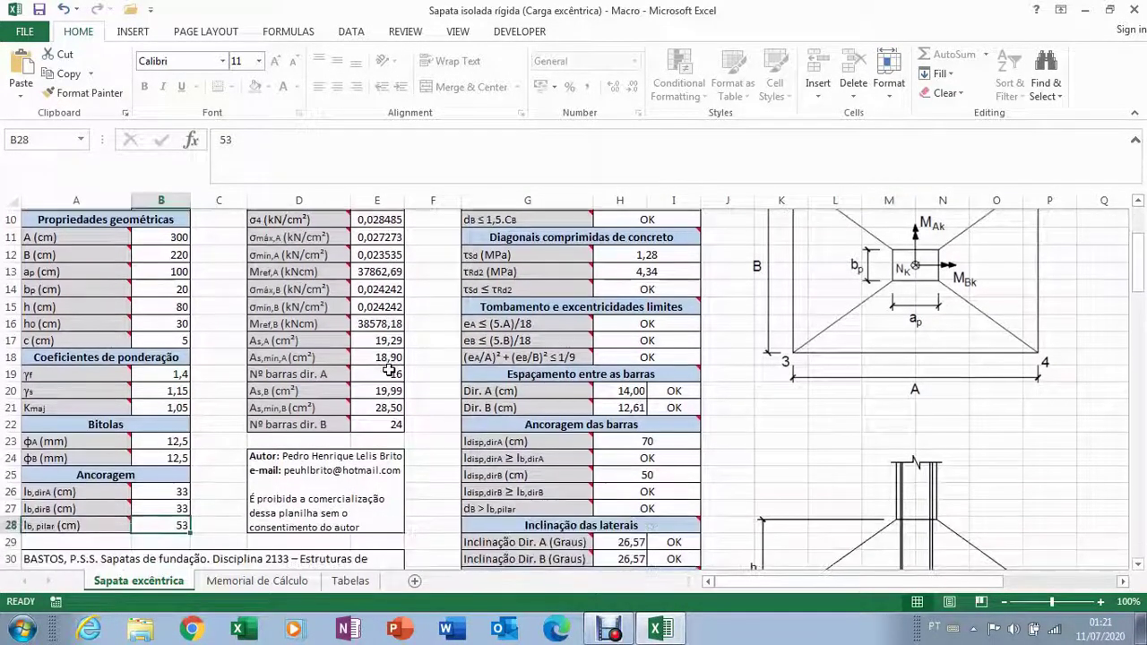
pyautogui.moveTo(339, 339)
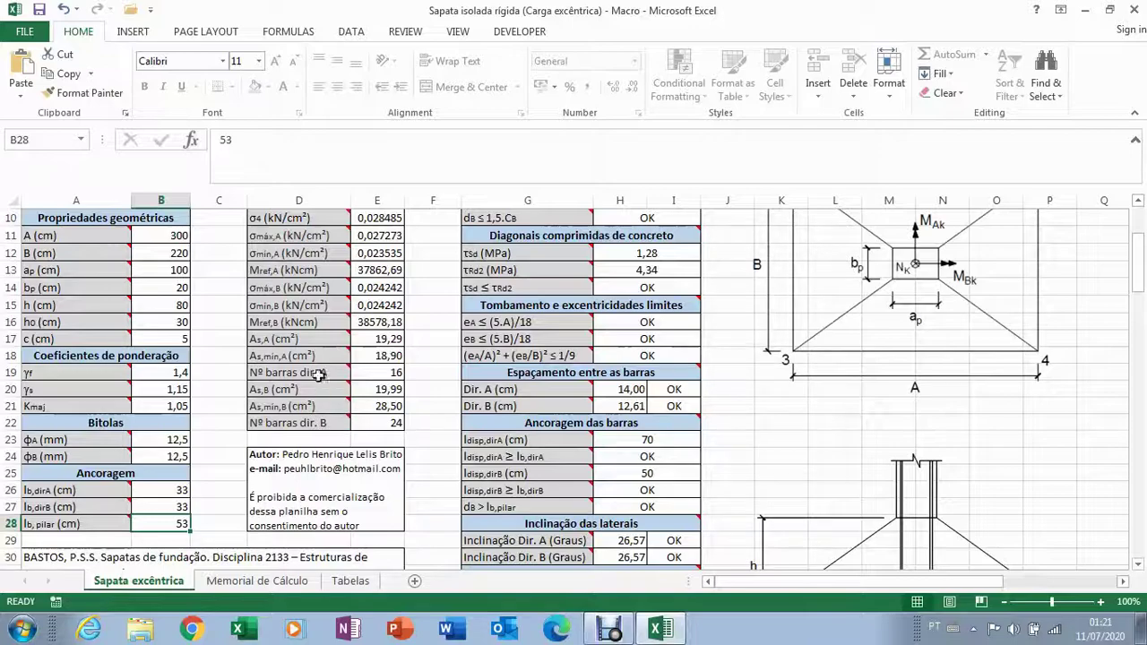
pyautogui.moveTo(337, 375)
pyautogui.moveTo(335, 394)
pyautogui.scroll(2, 212, 523)
pyautogui.scroll(2, 215, 511)
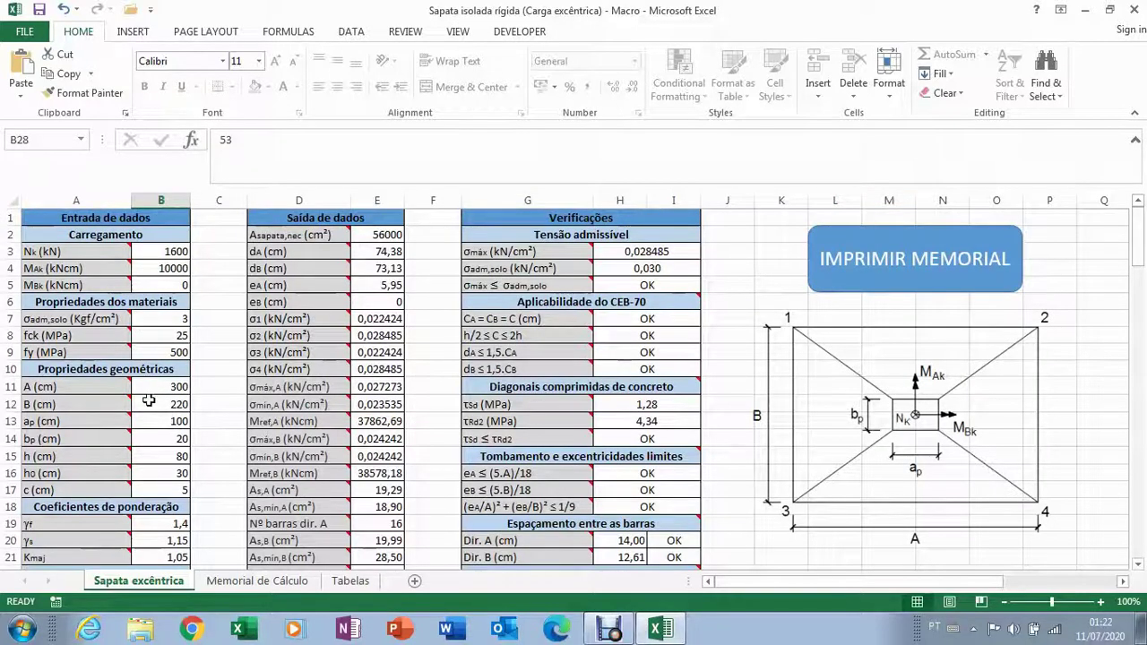
pyautogui.scroll(-2, 153, 430)
pyautogui.scroll(-2, 155, 443)
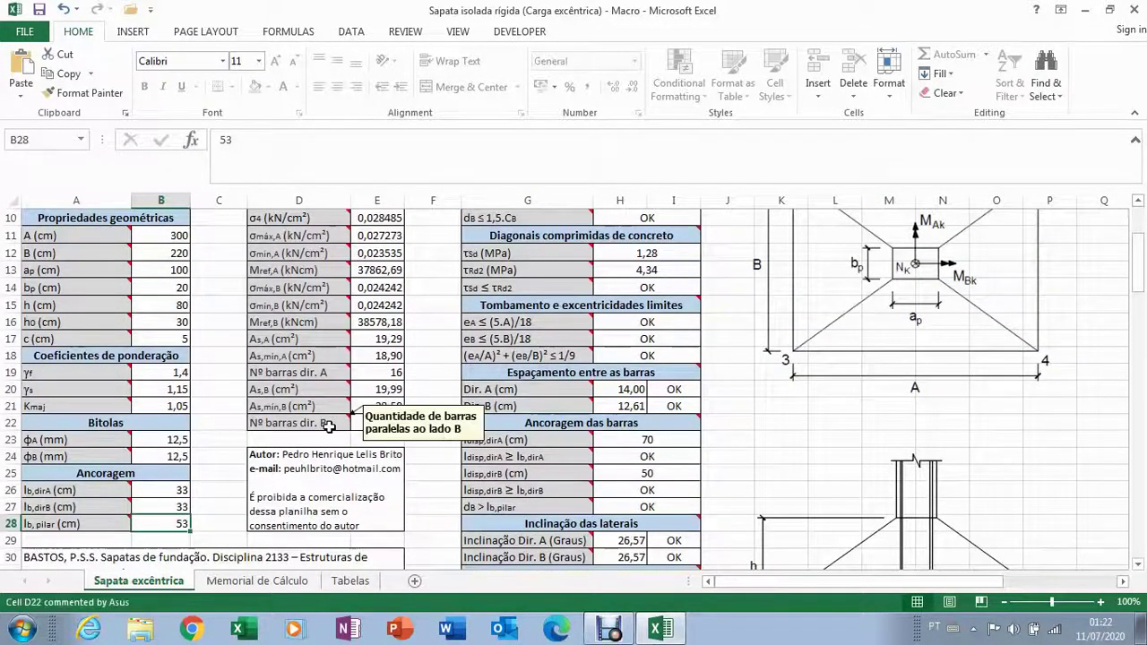
pyautogui.scroll(1, 800, 303)
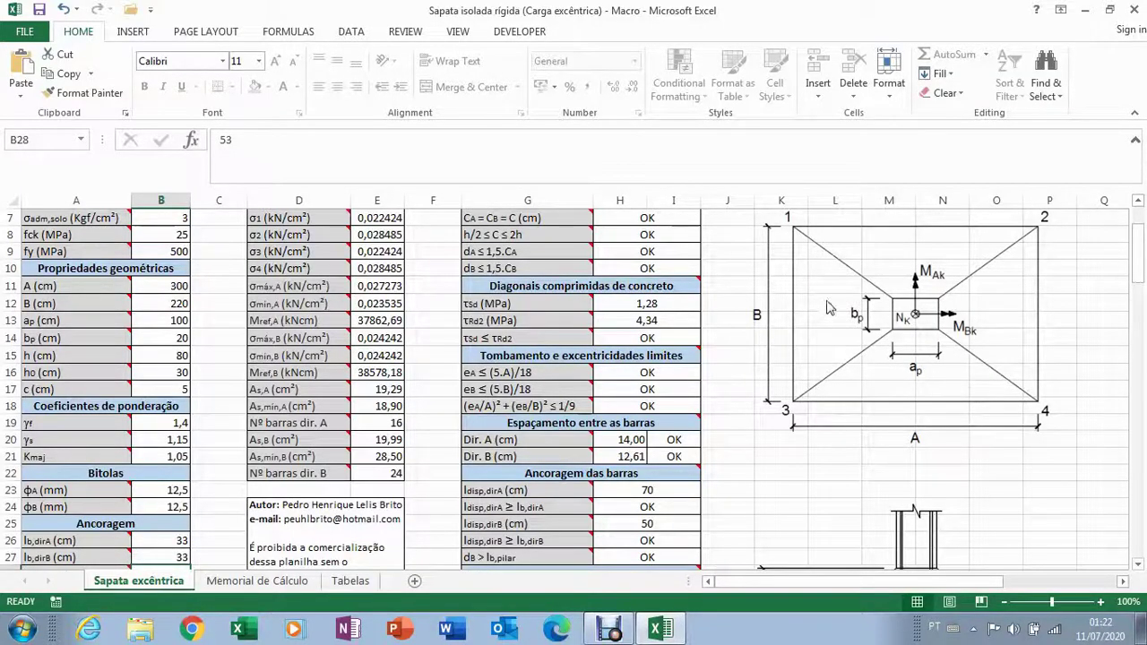
pyautogui.scroll(-1, 216, 497)
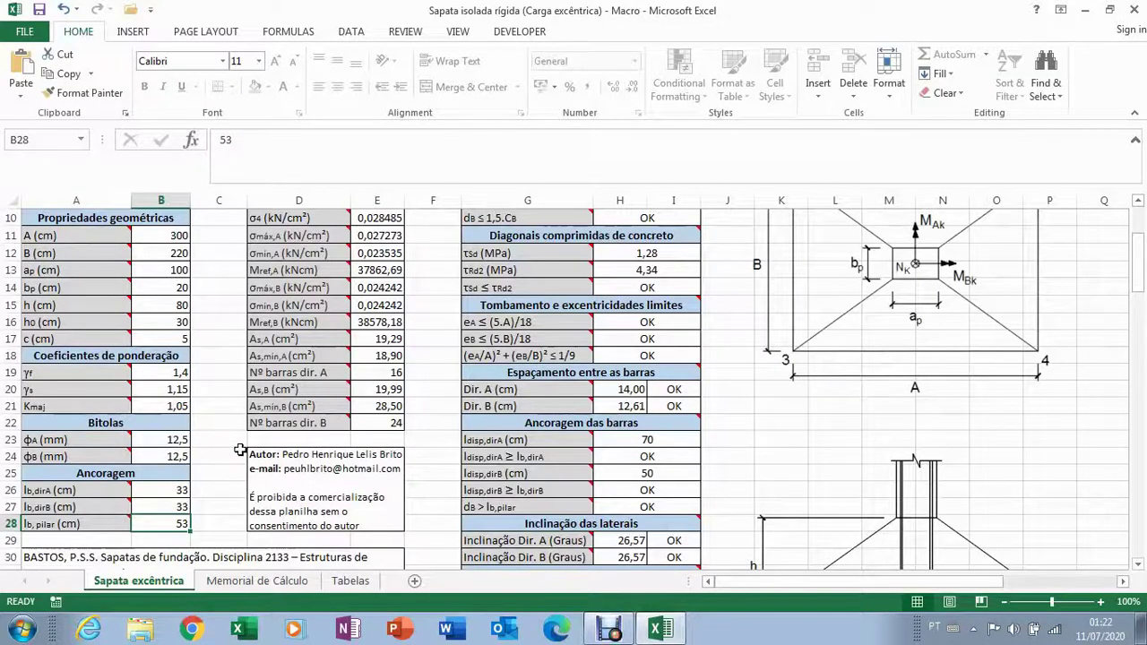
pyautogui.scroll(3, 224, 457)
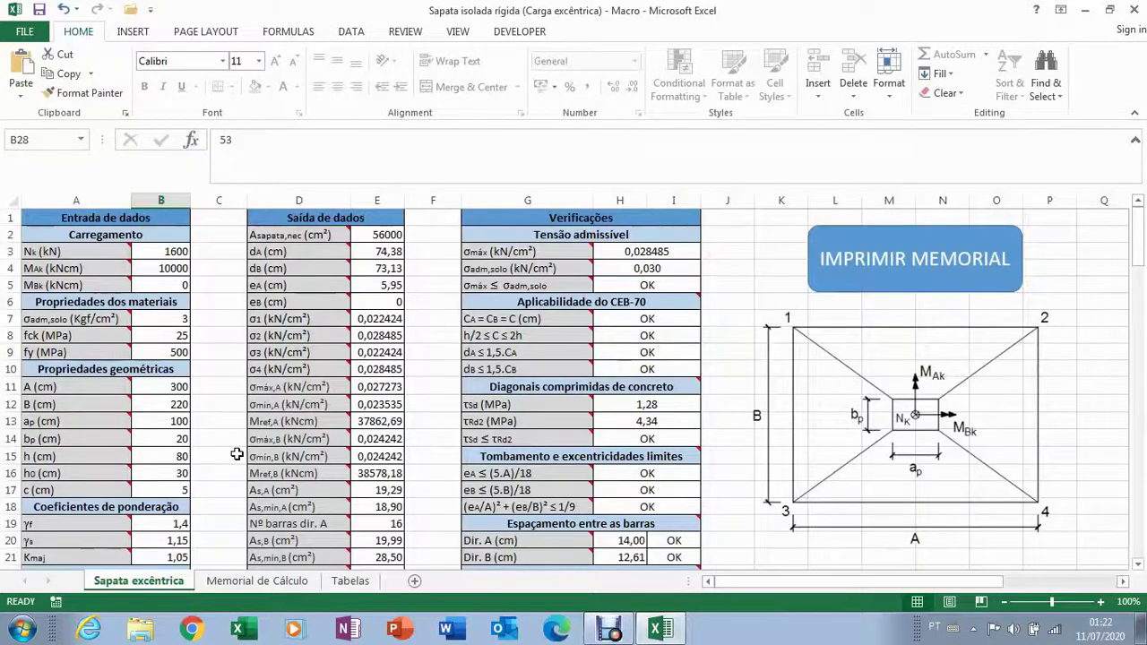
# - Read the output data notes on the stress σ1 and the required footing area Asapata,nec
pyautogui.moveTo(313, 319)
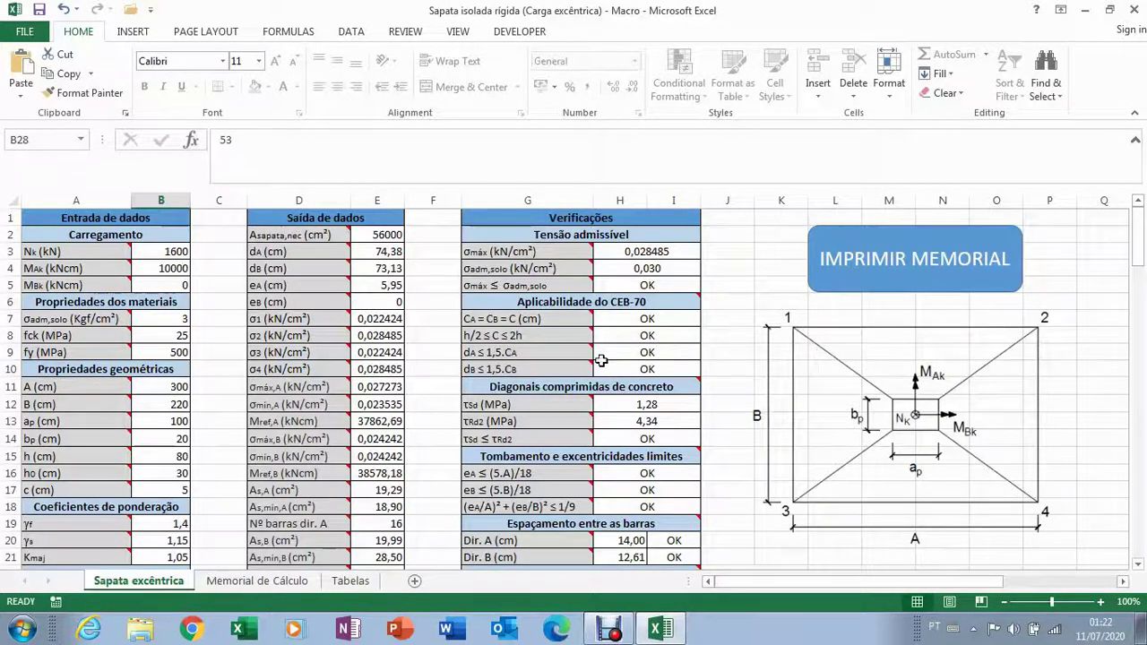
pyautogui.moveTo(351, 321)
pyautogui.moveTo(329, 233)
# - Go over the footing dimensions A and B in the geometric properties, then look over the remaining inputs and the verifications
pyautogui.click(174, 392)
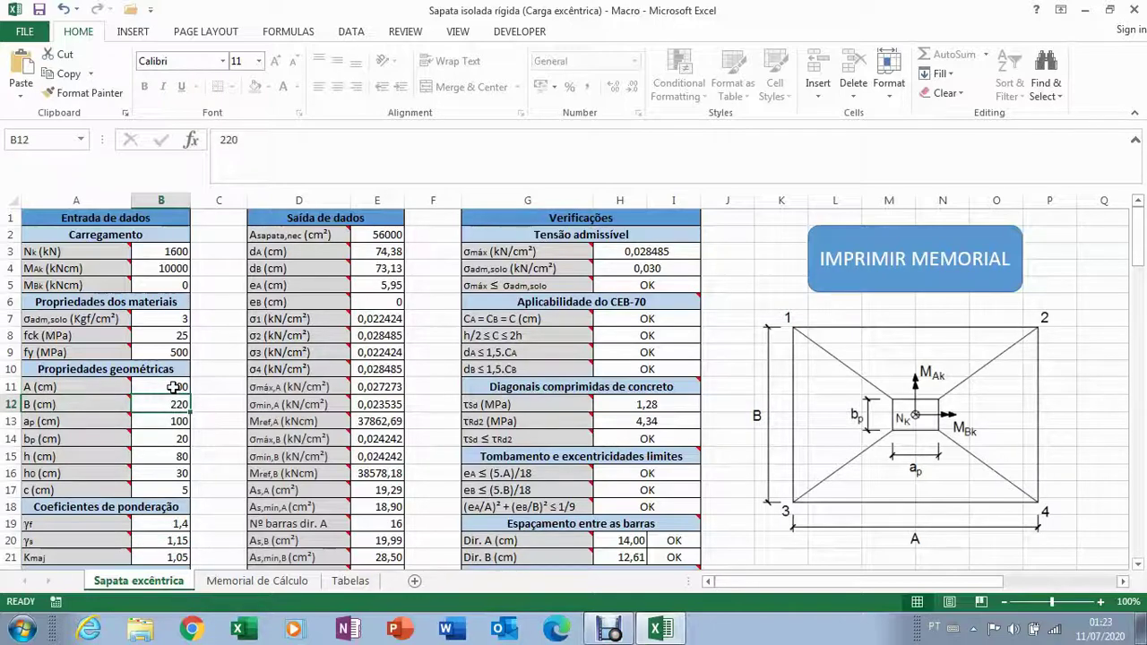
pyautogui.click(174, 403)
pyautogui.click(174, 391)
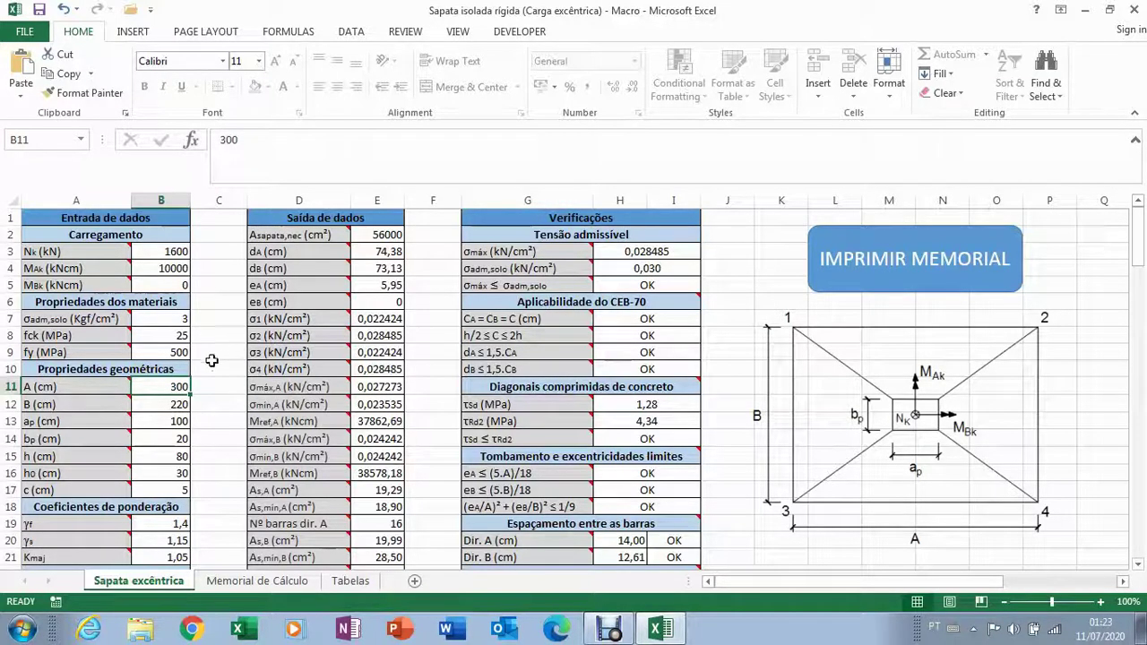
pyautogui.click(160, 406)
pyautogui.click(158, 387)
pyautogui.click(160, 405)
pyautogui.click(158, 387)
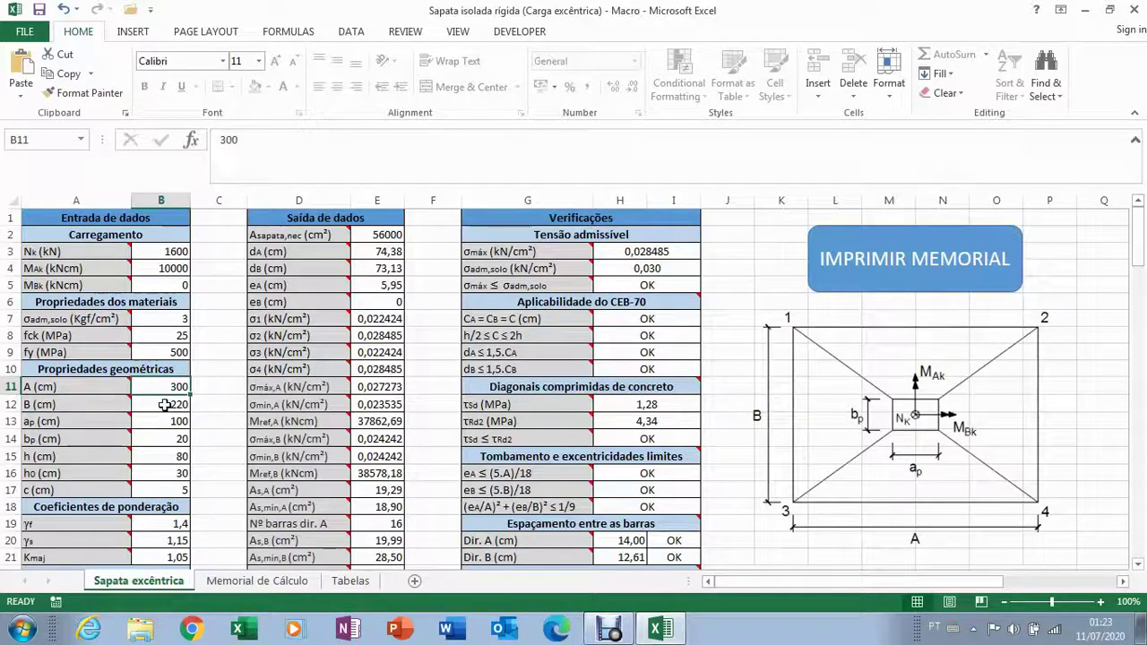
pyautogui.click(161, 405)
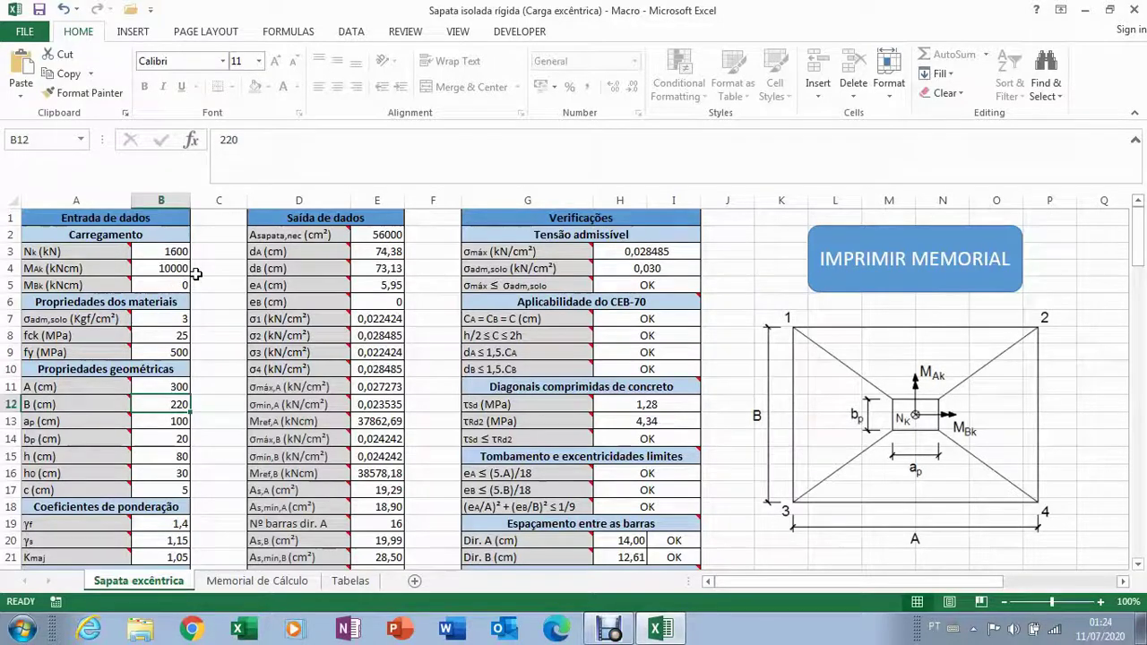
pyautogui.scroll(-1, 197, 377)
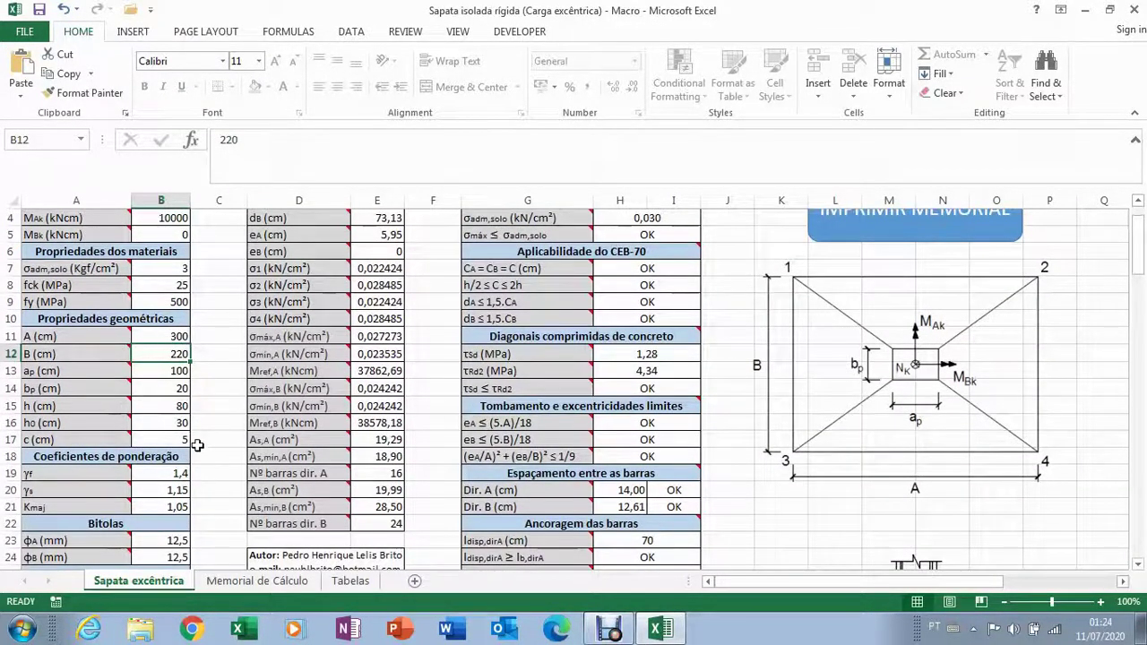
pyautogui.scroll(1, 194, 447)
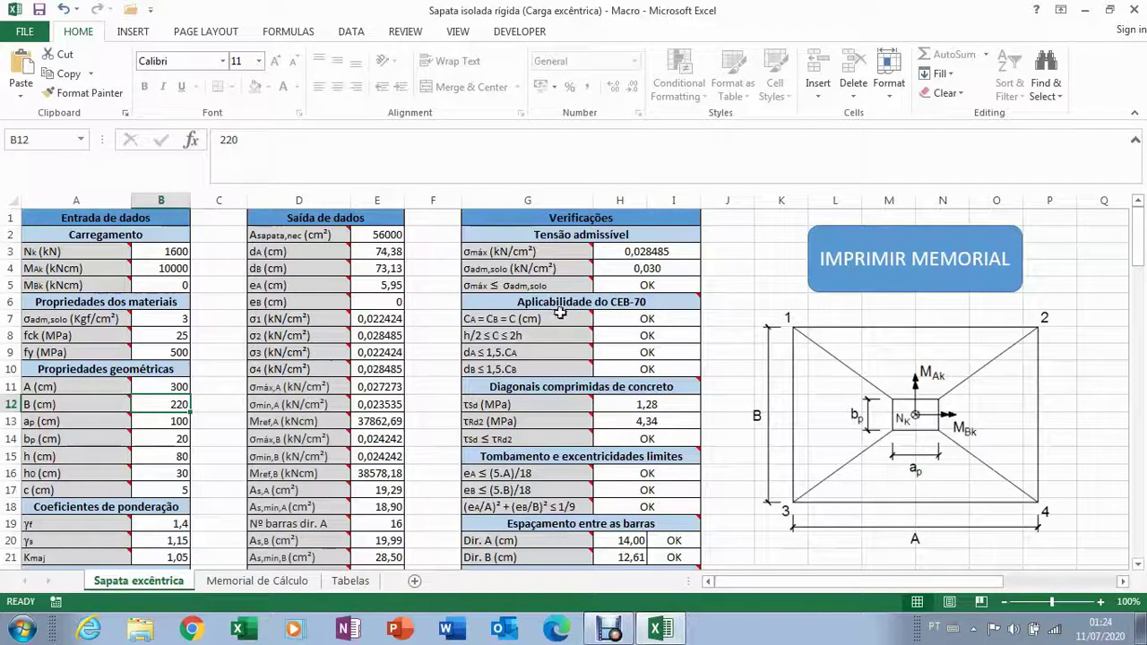
# - Set footing dimension A to 250 cm and dimension B to 170 cm in the geometric properties
pyautogui.click(177, 391)
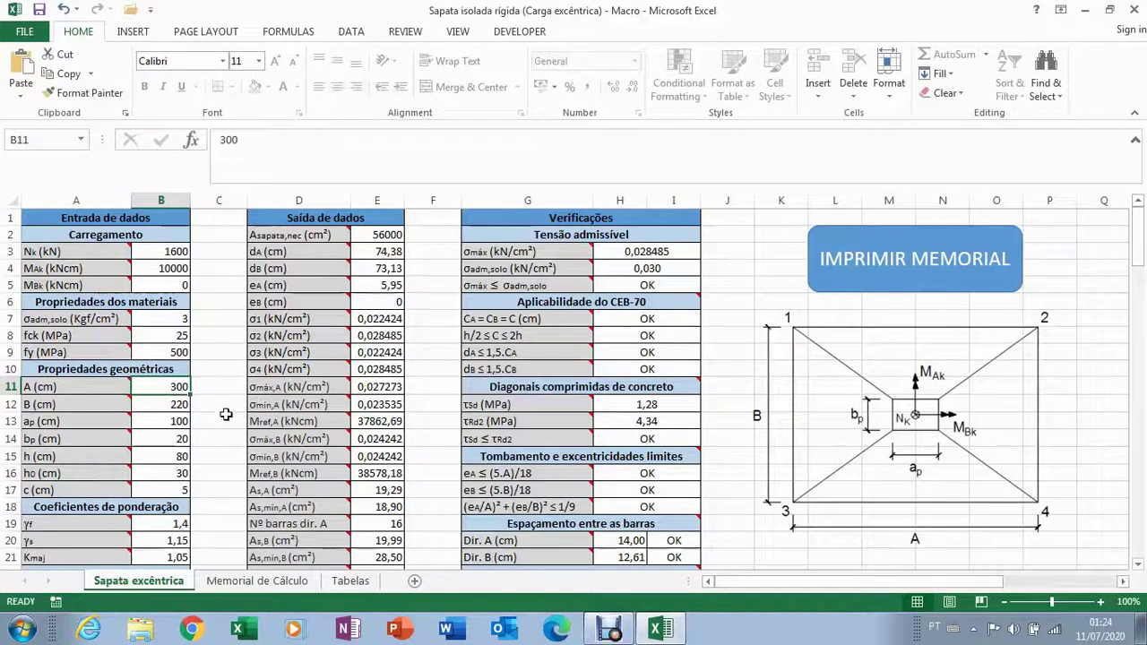
pyautogui.write('250')
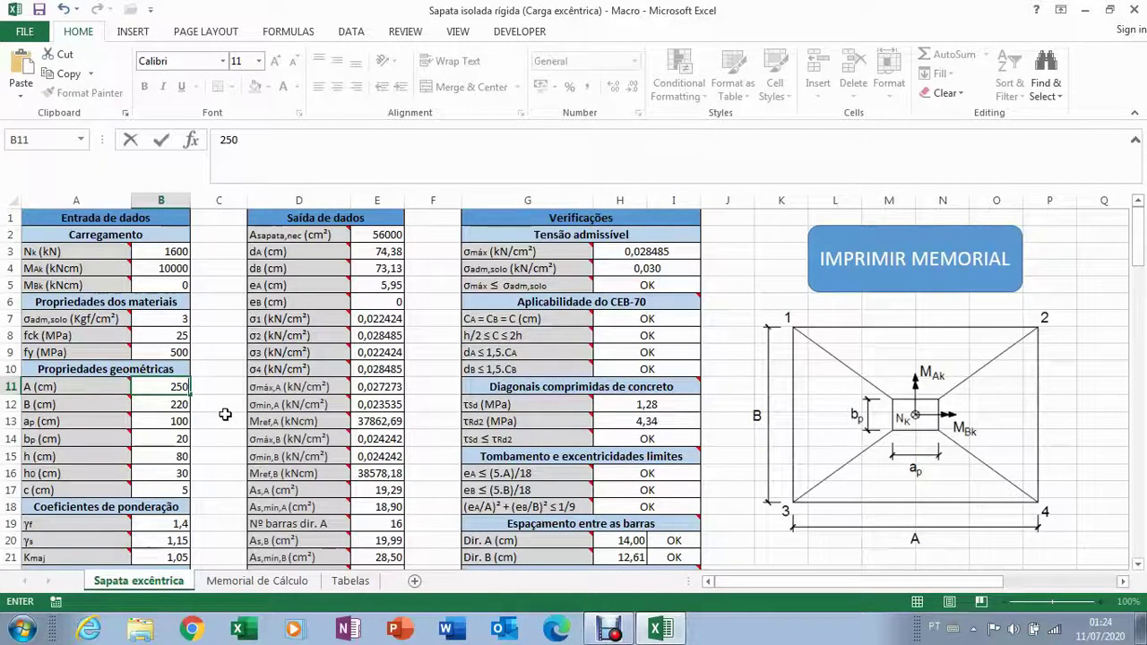
pyautogui.press('Return')
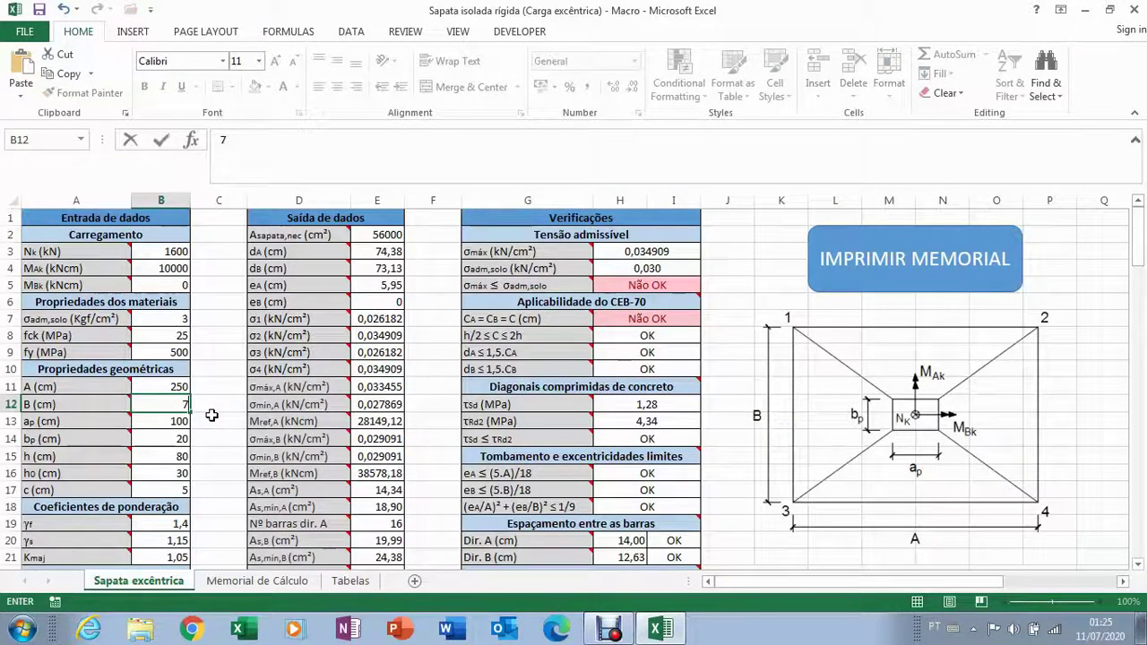
pyautogui.write('7011')
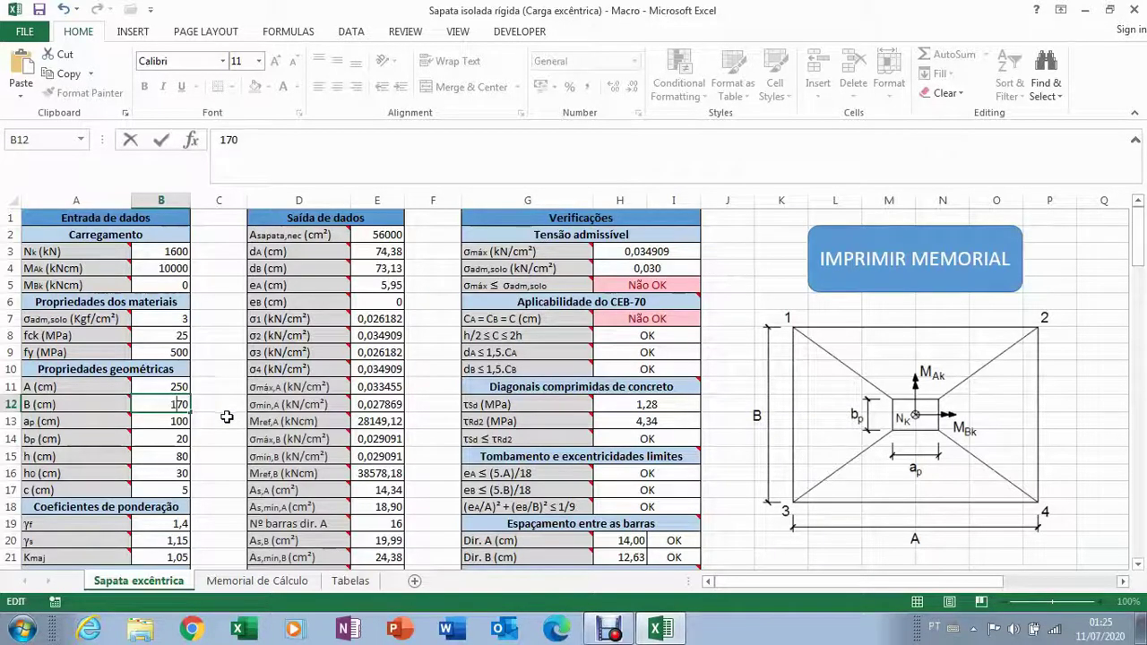
pyautogui.press('BackSpace')
pyautogui.press('Return')
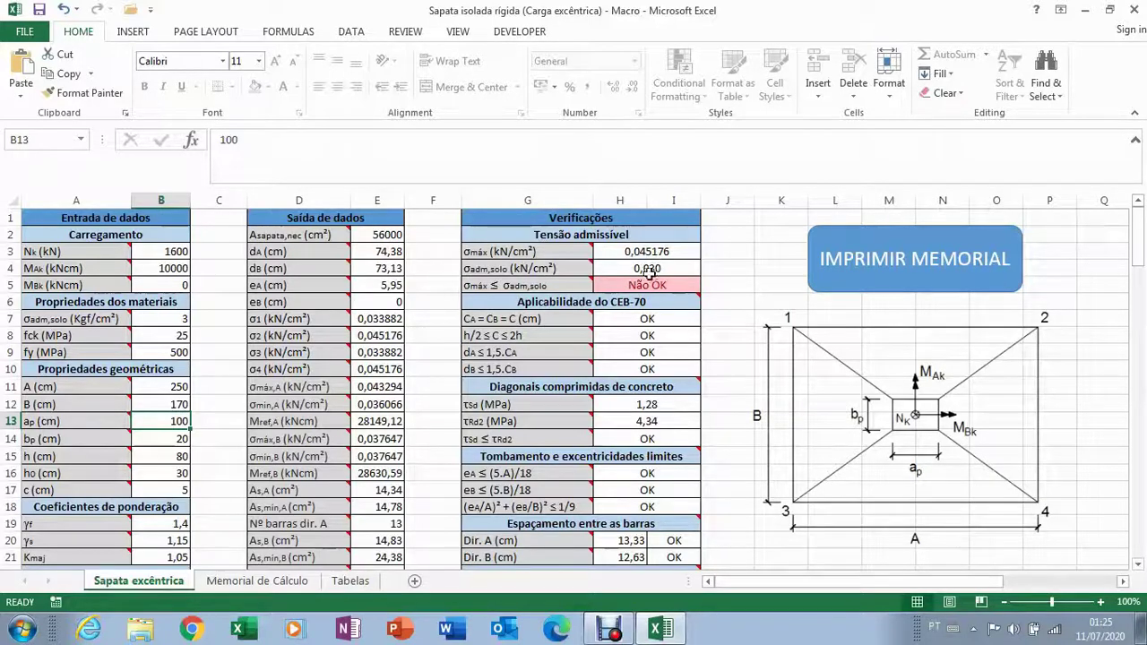
# - Restore the footing dimensions to A = 300 cm and B = 220 cm
pyautogui.click(172, 388)
pyautogui.click(172, 405)
pyautogui.click(172, 388)
pyautogui.click(172, 405)
pyautogui.click(172, 388)
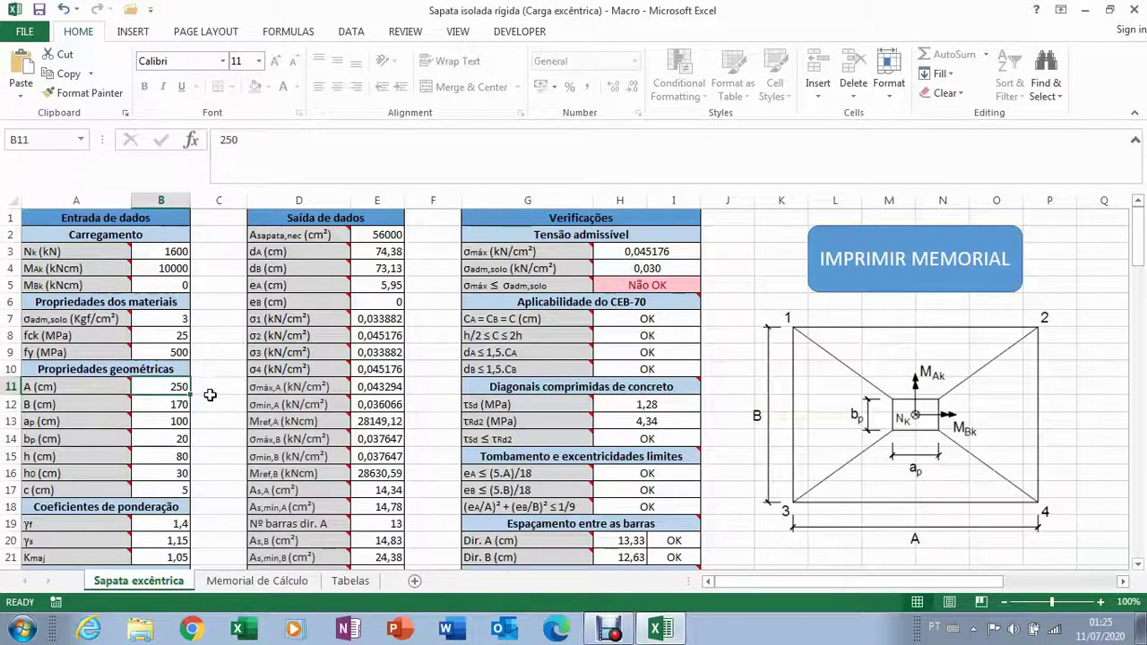
pyautogui.write('3')
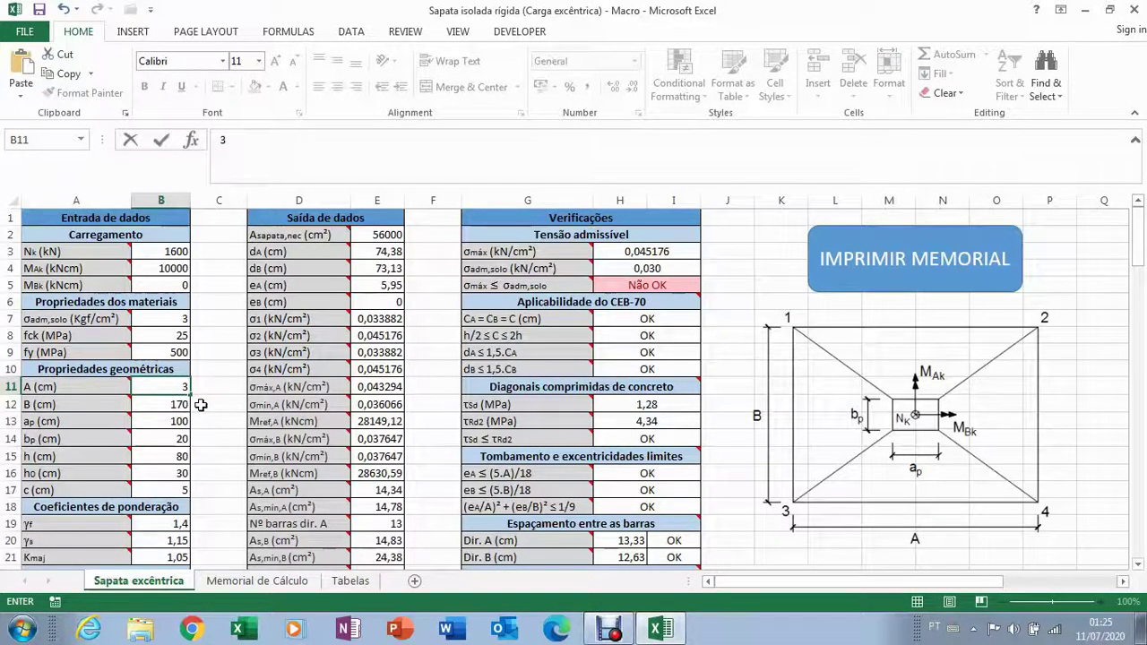
pyautogui.write('00')
pyautogui.press('Return')
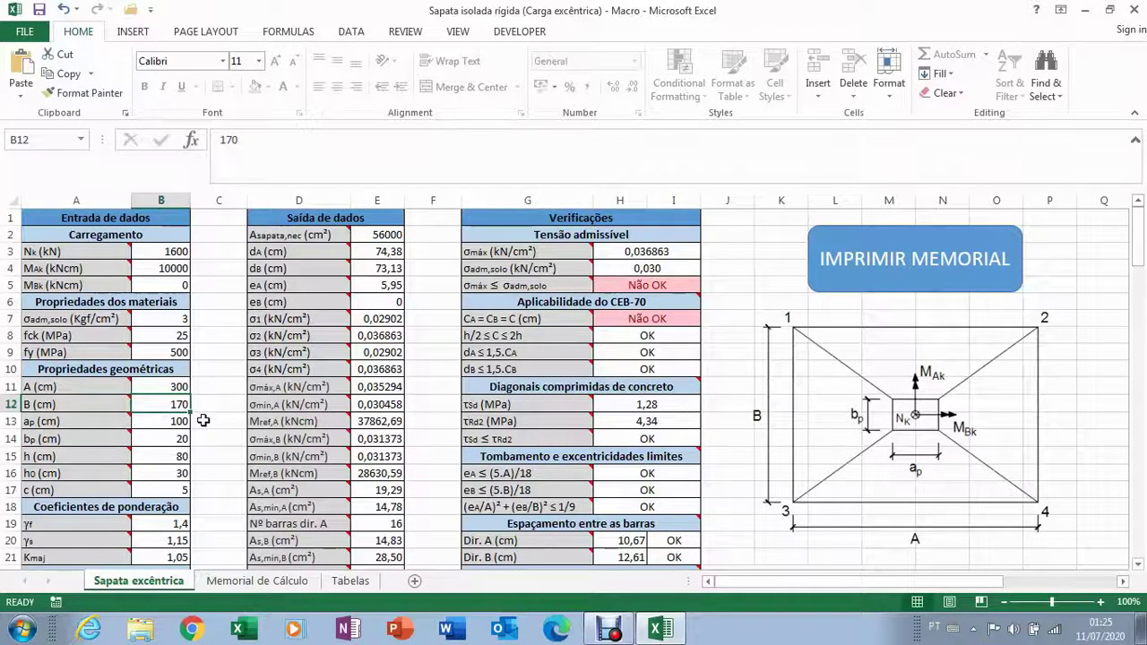
pyautogui.write('220')
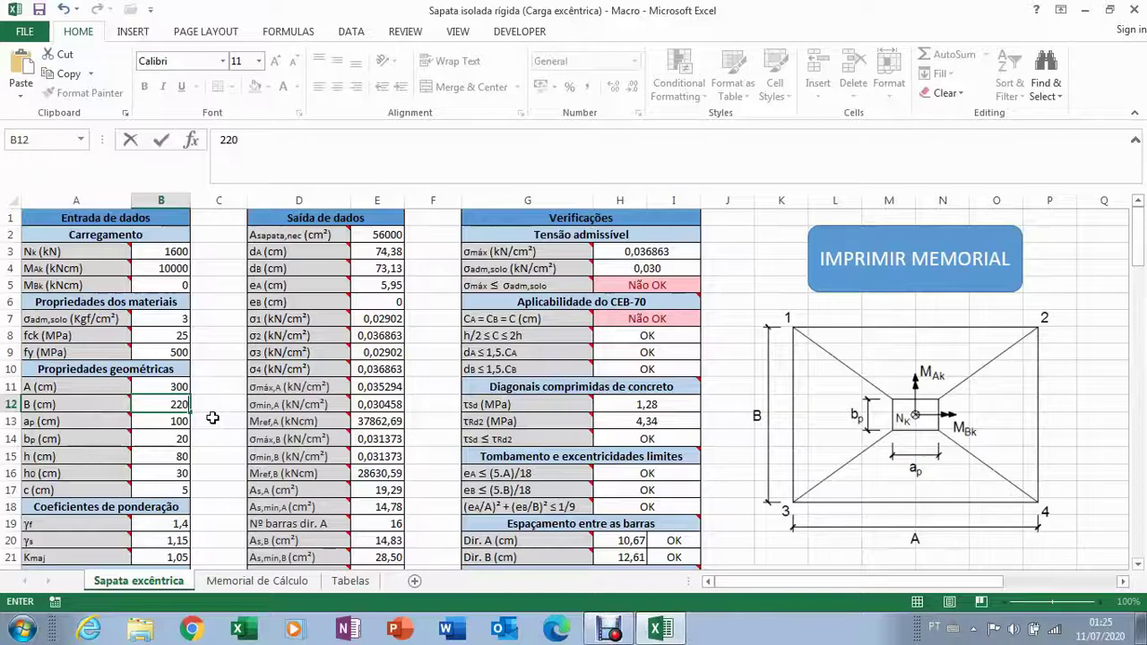
pyautogui.press('Return')
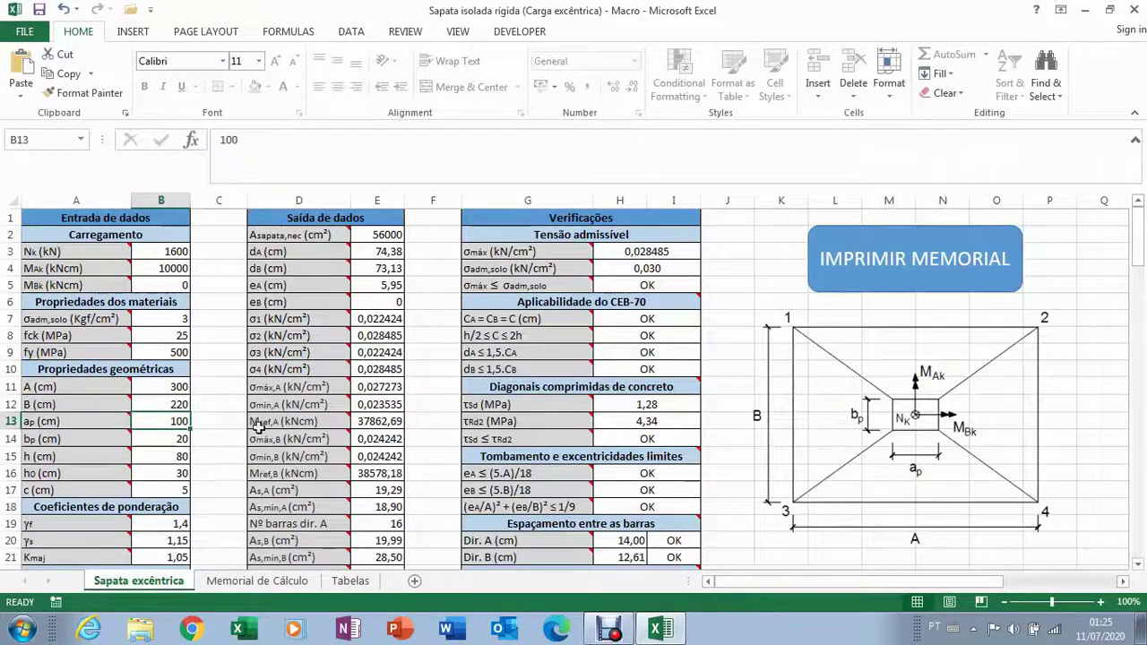
# - Read the CA = CB condition and dimension A notes, and try footing dimensions of A = 280 cm and B = 200 cm
pyautogui.moveTo(548, 319)
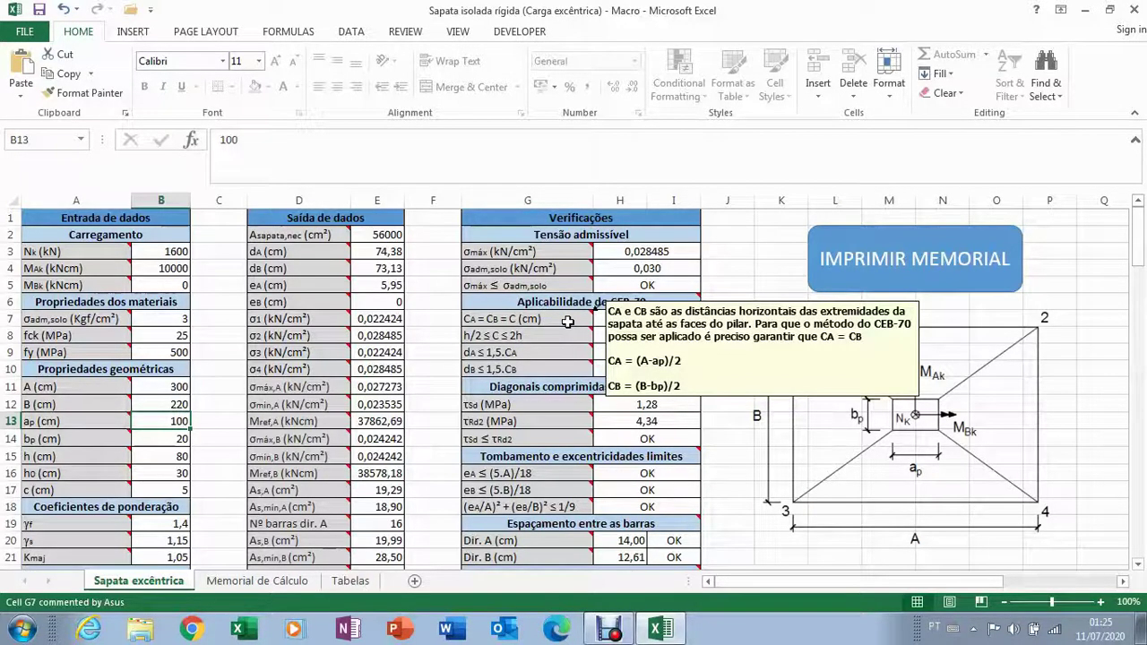
pyautogui.click(166, 387)
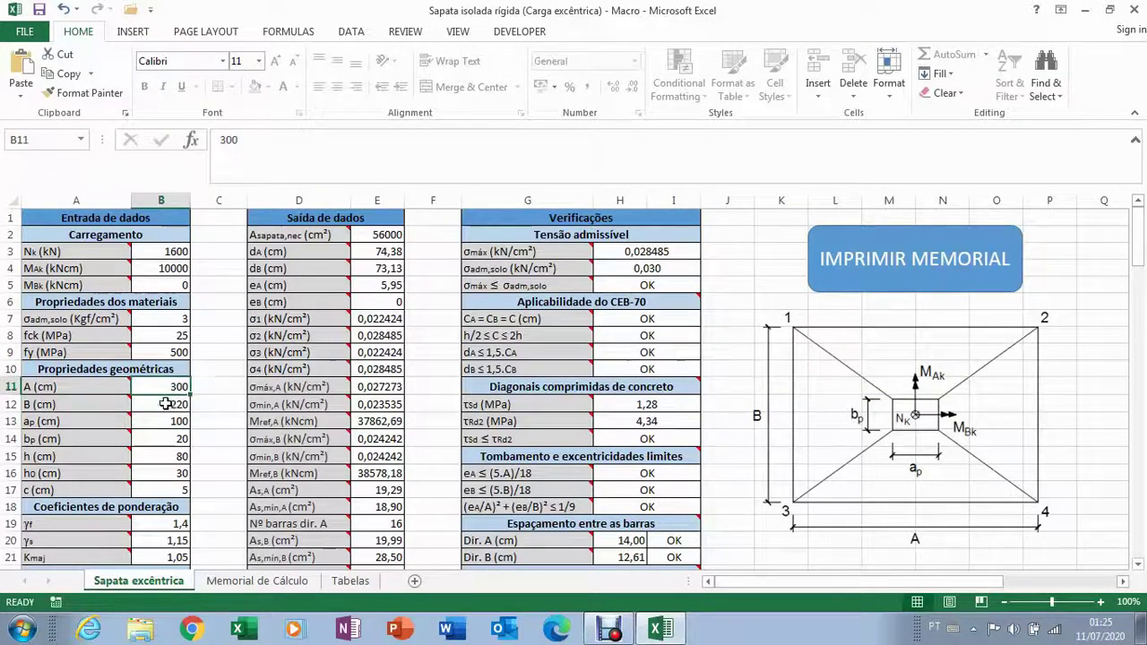
pyautogui.moveTo(128, 392)
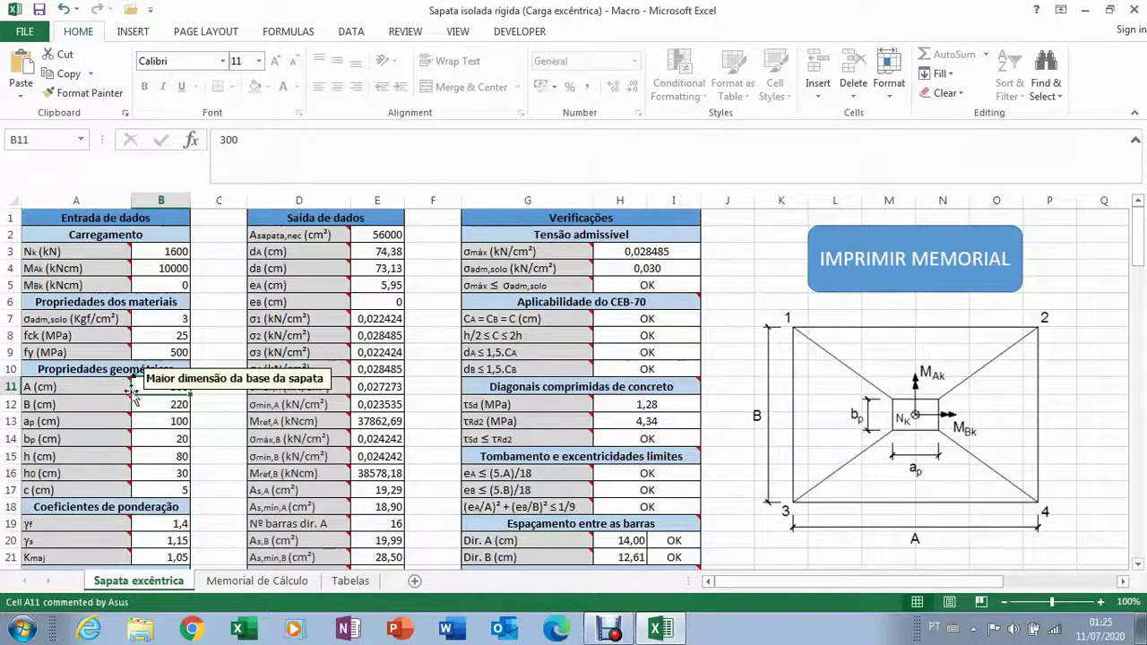
pyautogui.moveTo(83, 422)
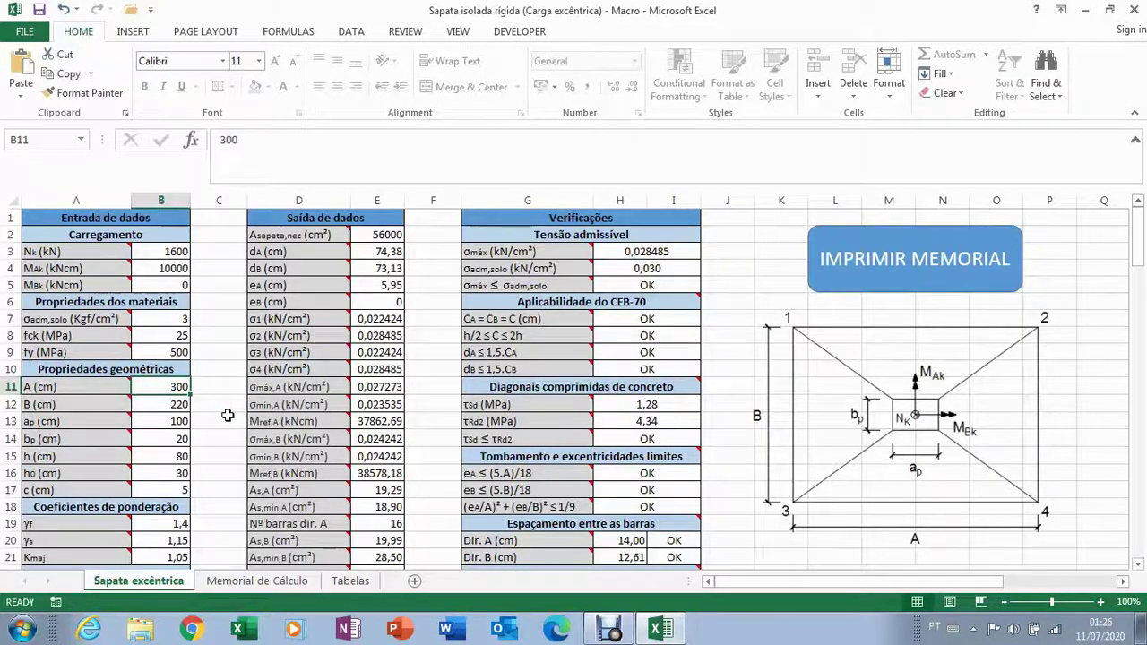
pyautogui.write('280')
pyautogui.press('Return')
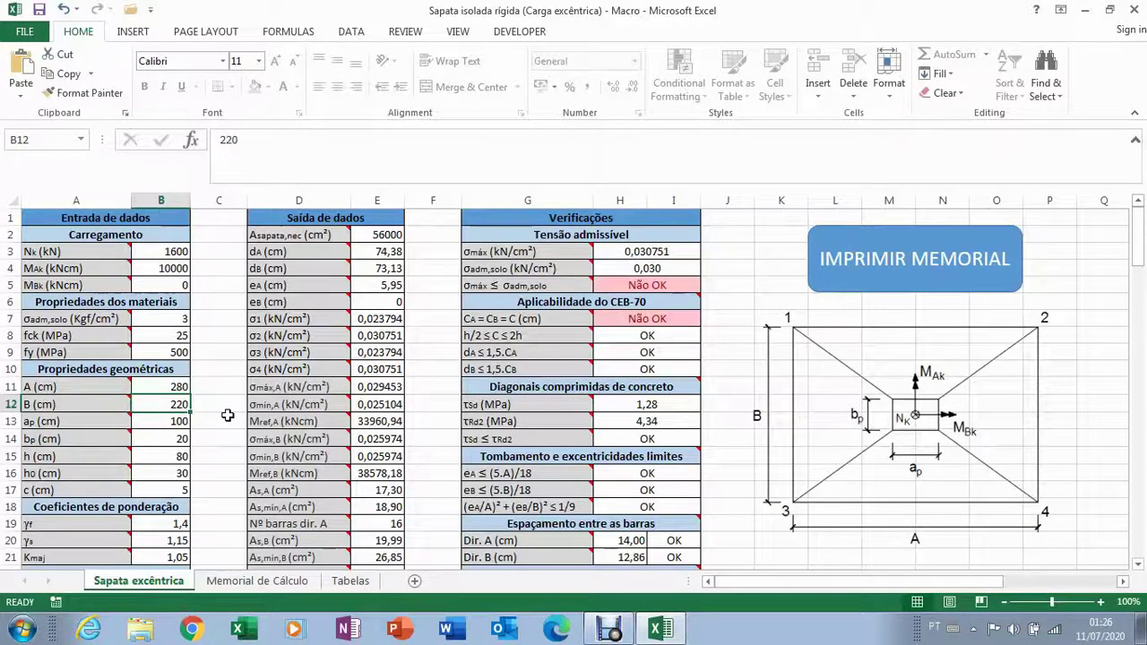
pyautogui.write('22')
pyautogui.write('0')
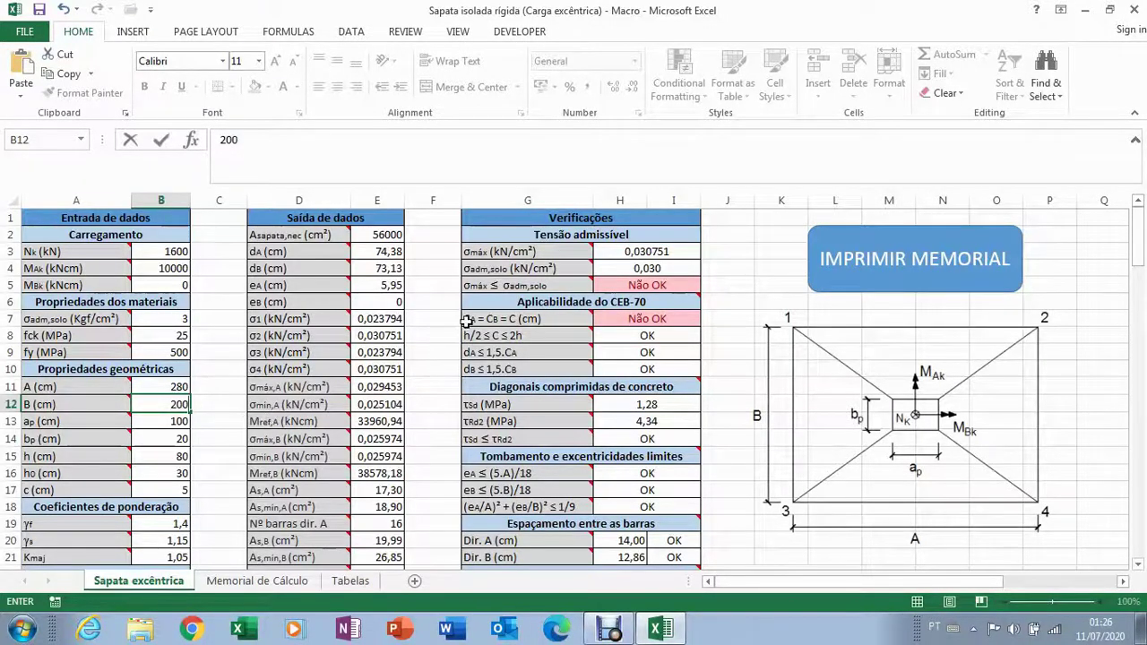
pyautogui.moveTo(468, 323)
pyautogui.press('Return')
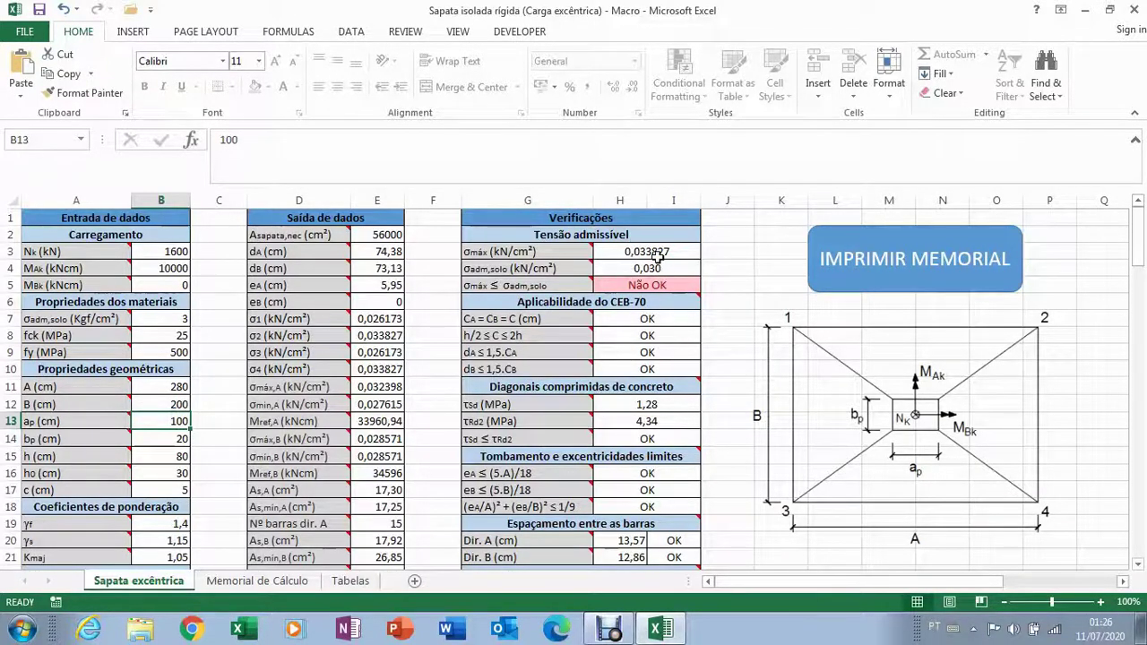
# - Change the footing back to A = 300 cm and B = 220 cm
pyautogui.click(180, 387)
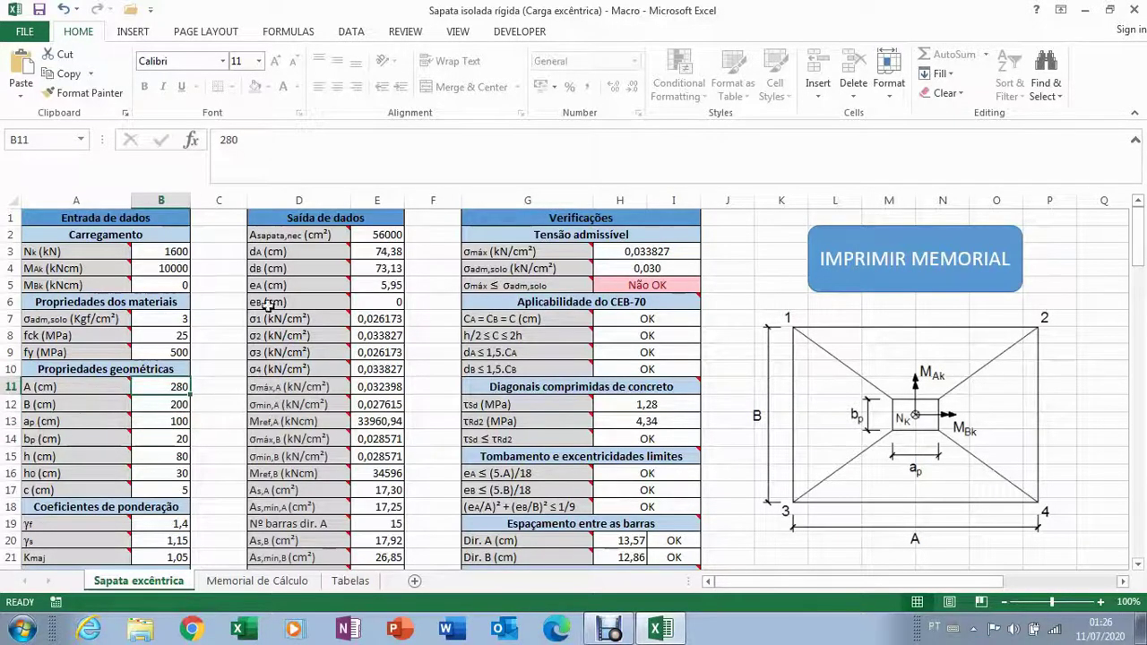
pyautogui.write('3')
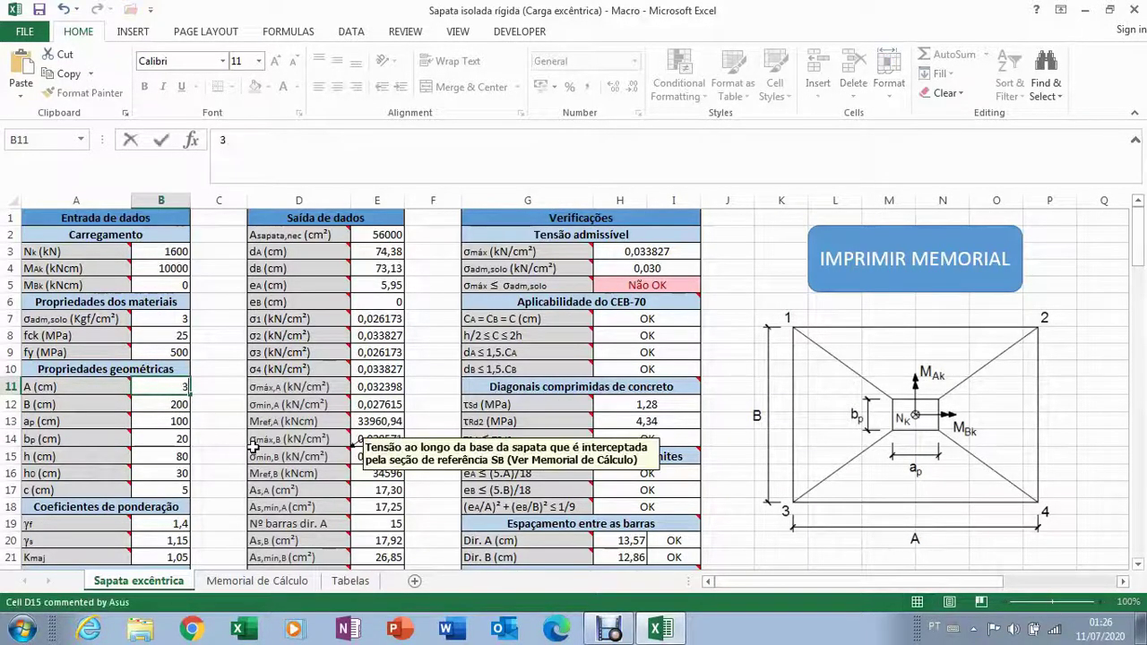
pyautogui.write('00')
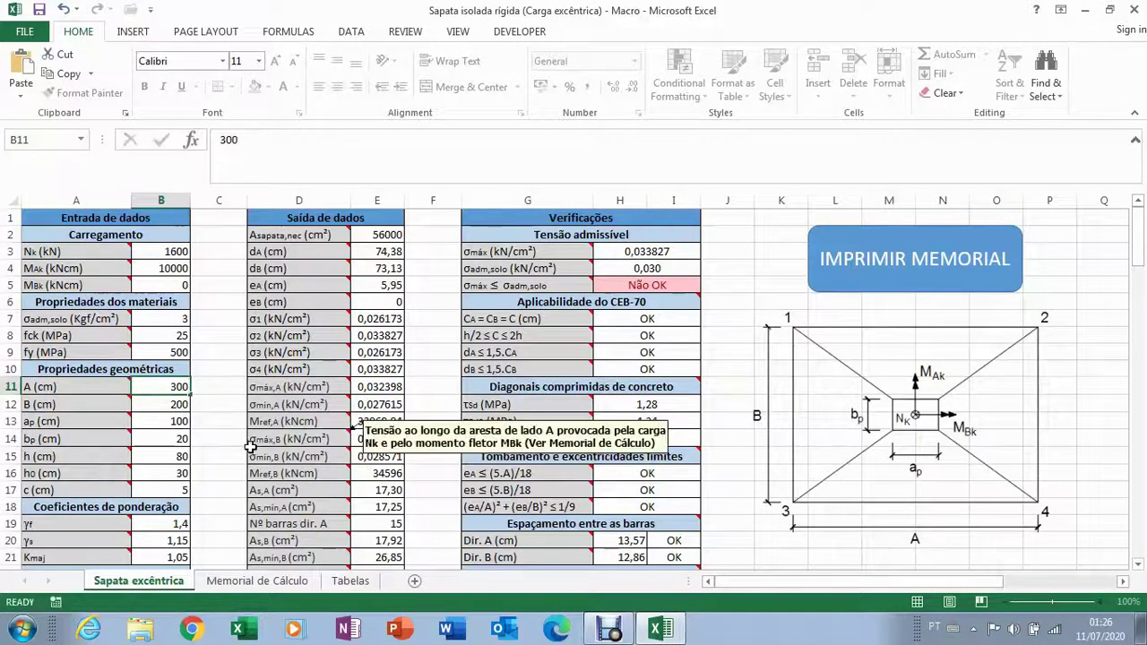
pyautogui.press('Return')
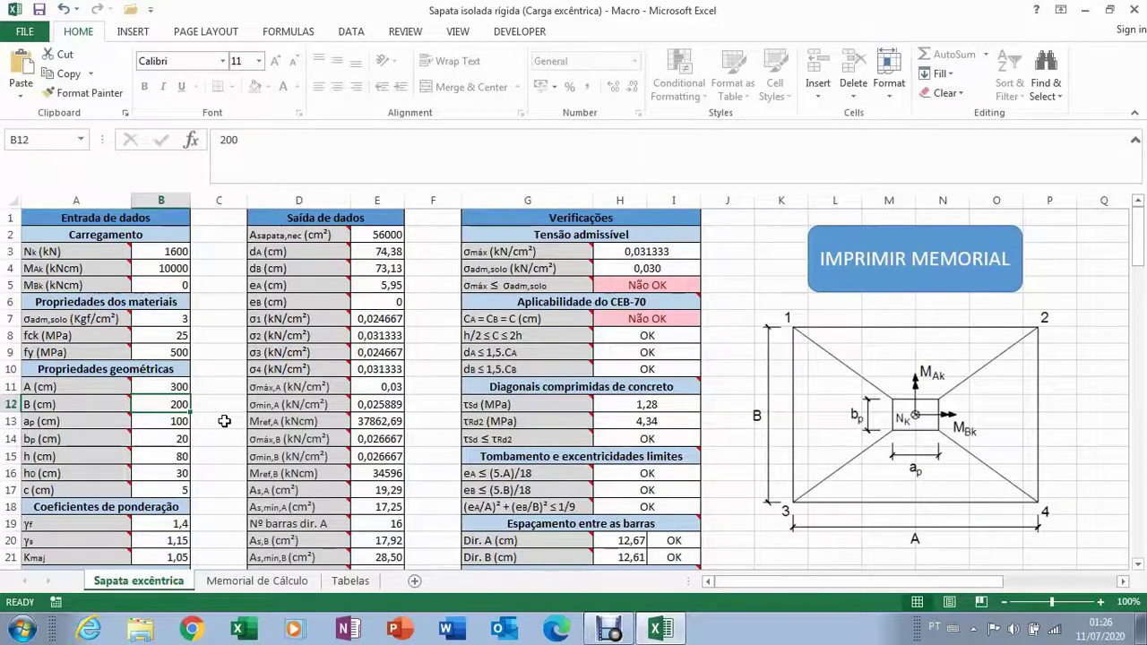
pyautogui.write('22')
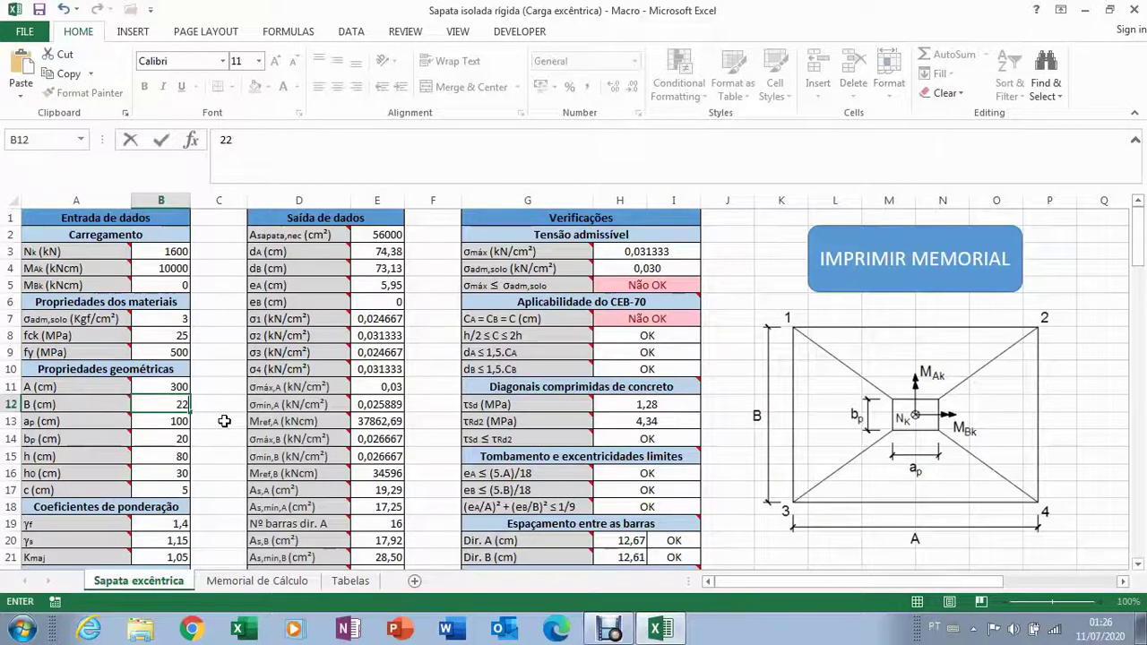
pyautogui.press('Return')
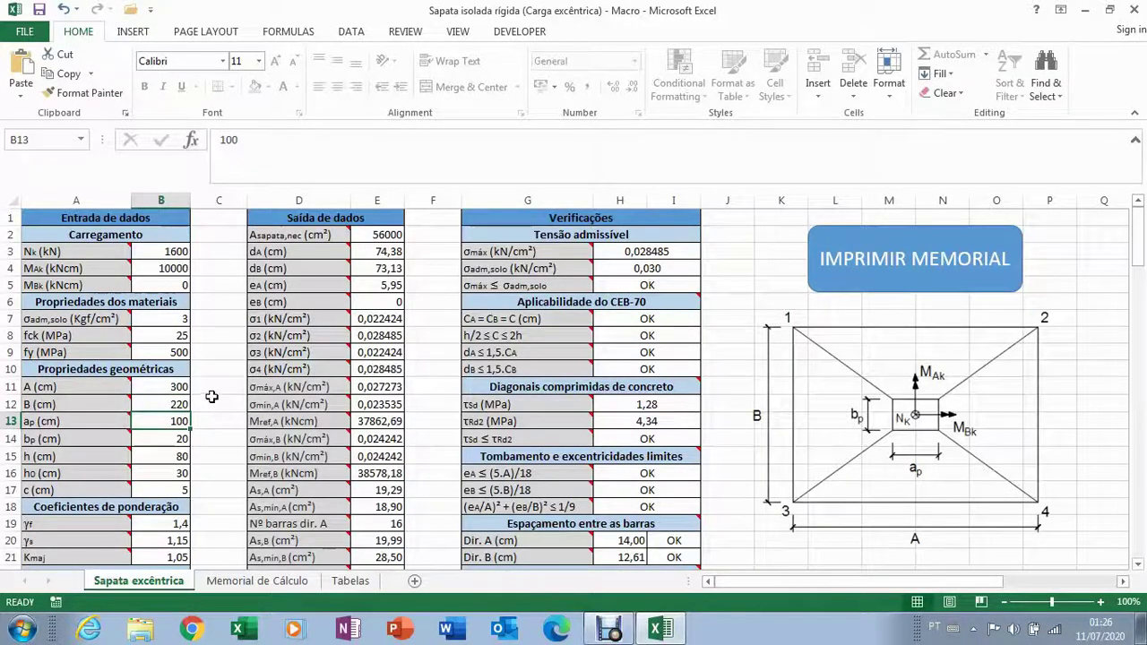
# - Go over the output data and read the notes on dA and on the stresses σmáx,A and σmín,A
pyautogui.scroll(-2, 209, 397)
pyautogui.scroll(2, 206, 396)
pyautogui.moveTo(334, 252)
pyautogui.scroll(-1, 422, 313)
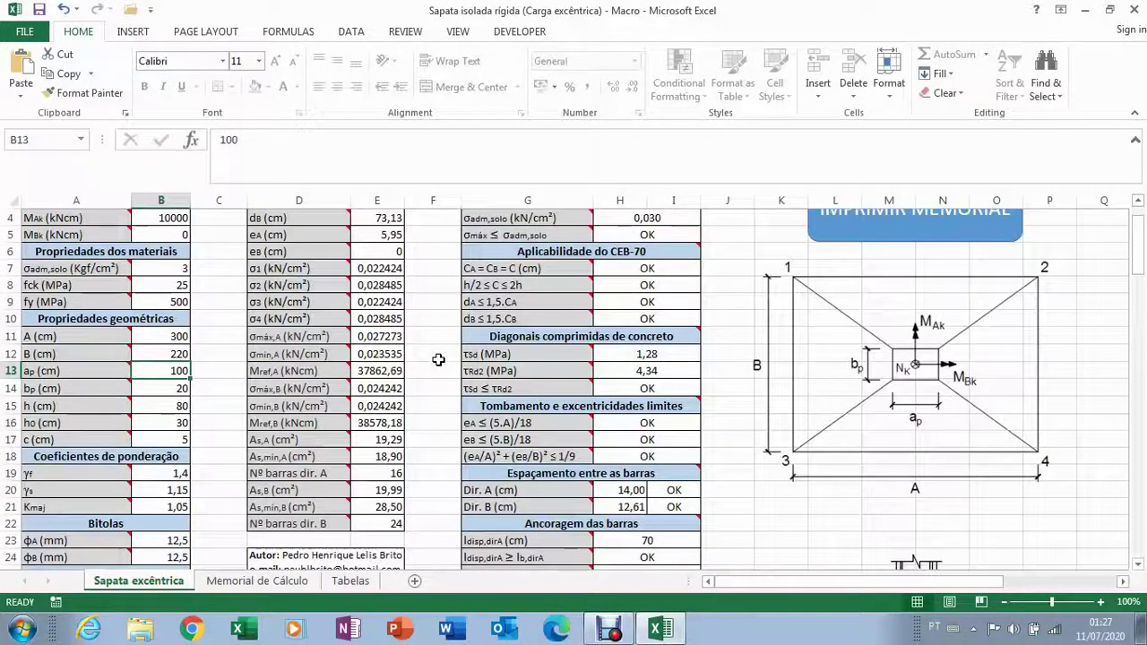
pyautogui.moveTo(331, 335)
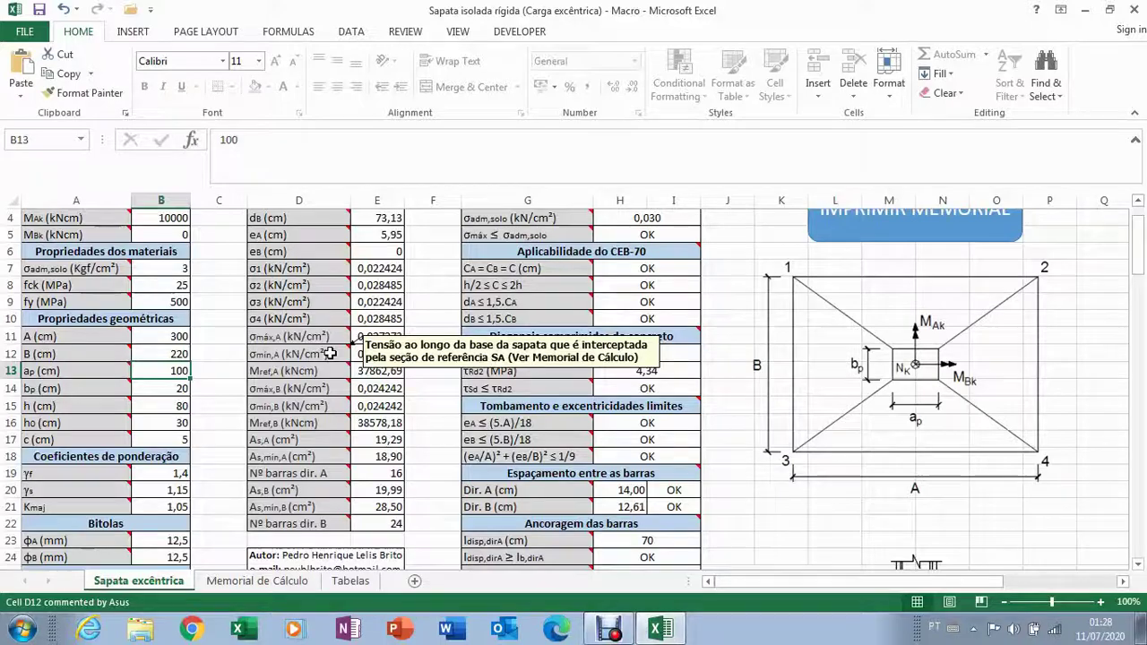
# - Look up the reference section SA drawing for the steel parallel to side A in the Memorial de Cálculo sheet
pyautogui.click(257, 581)
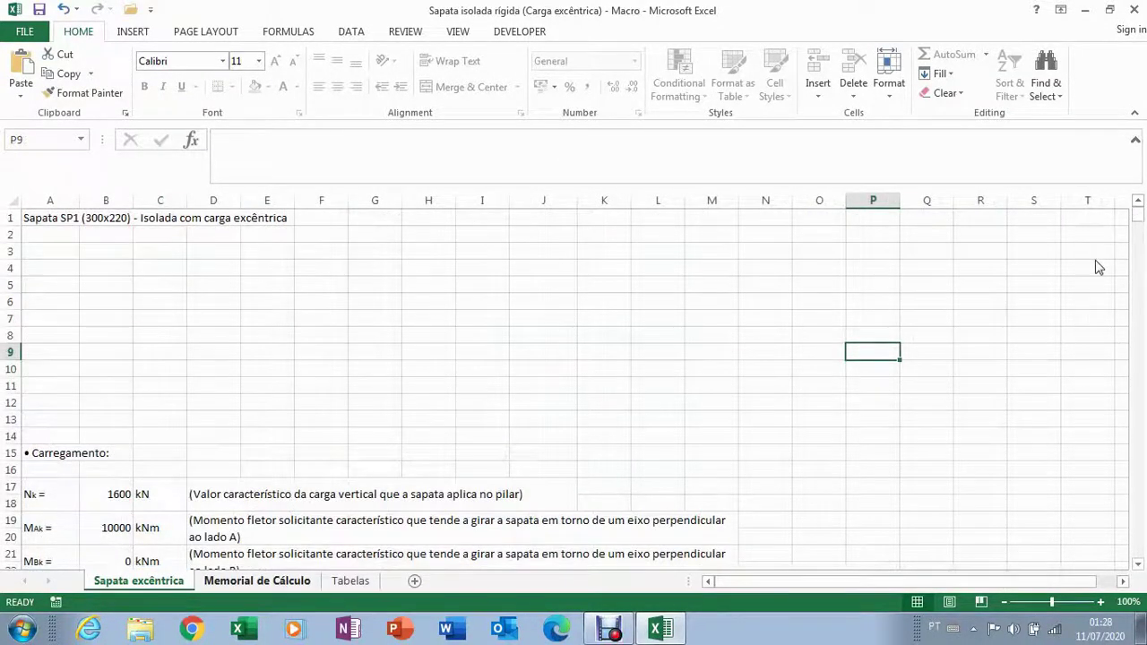
pyautogui.click(997, 374)
pyautogui.moveTo(1137, 224); pyautogui.dragTo(1139, 366)
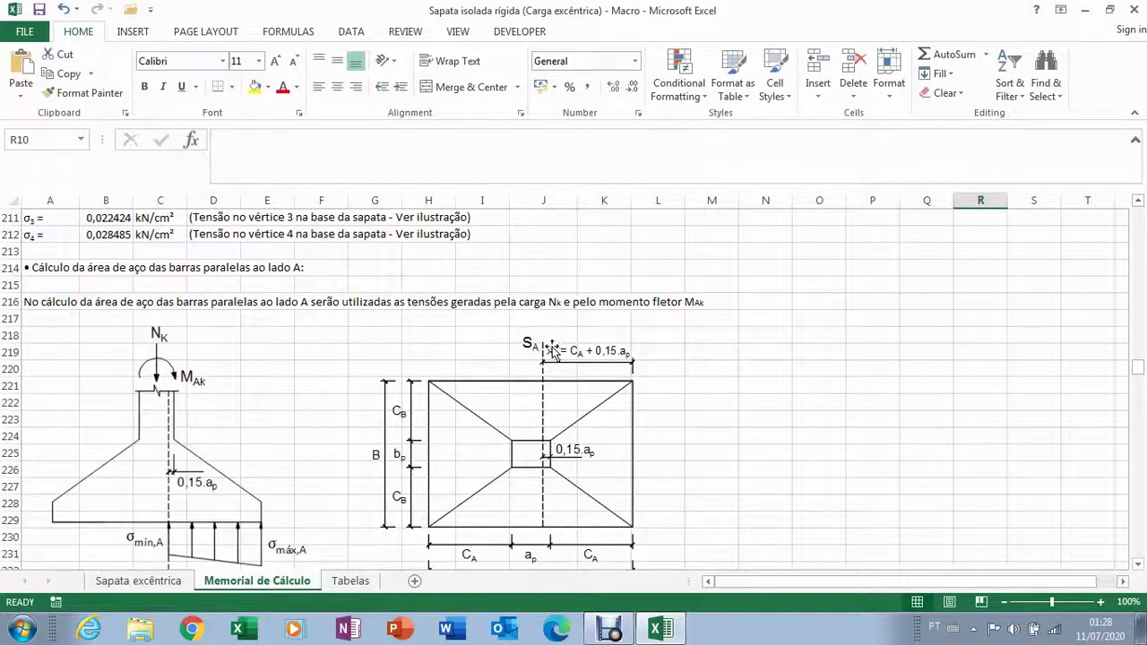
# - Return to the Sapata excêntrica sheet and read the output notes from Mref,A to Mref,B
pyautogui.click(168, 584)
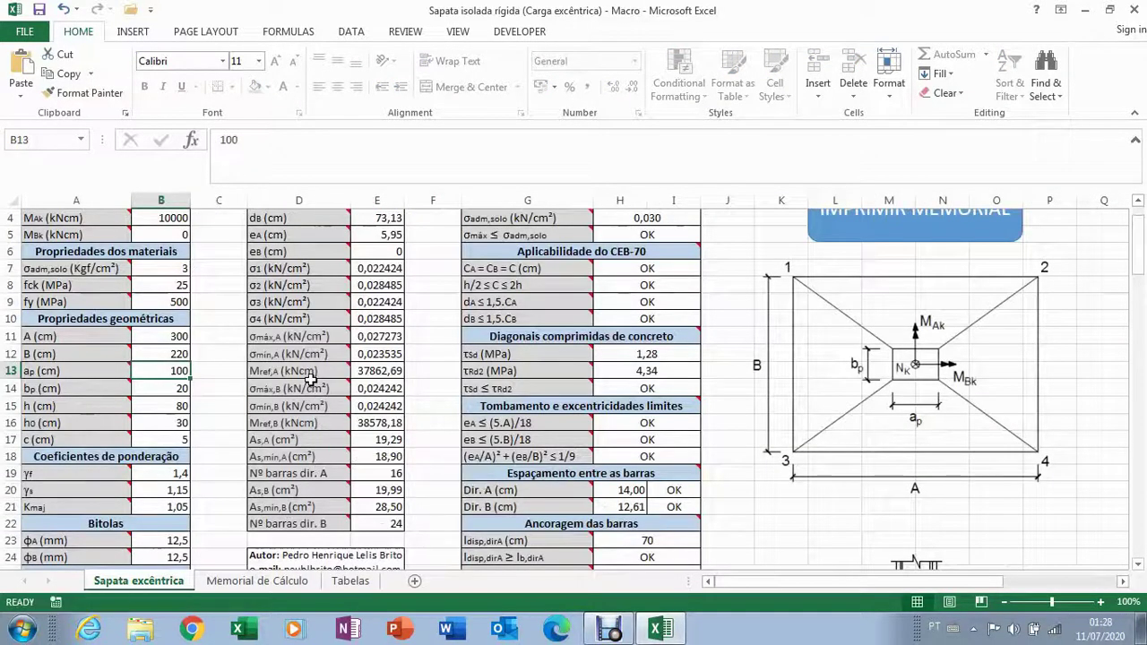
pyautogui.moveTo(305, 371)
pyautogui.moveTo(318, 423)
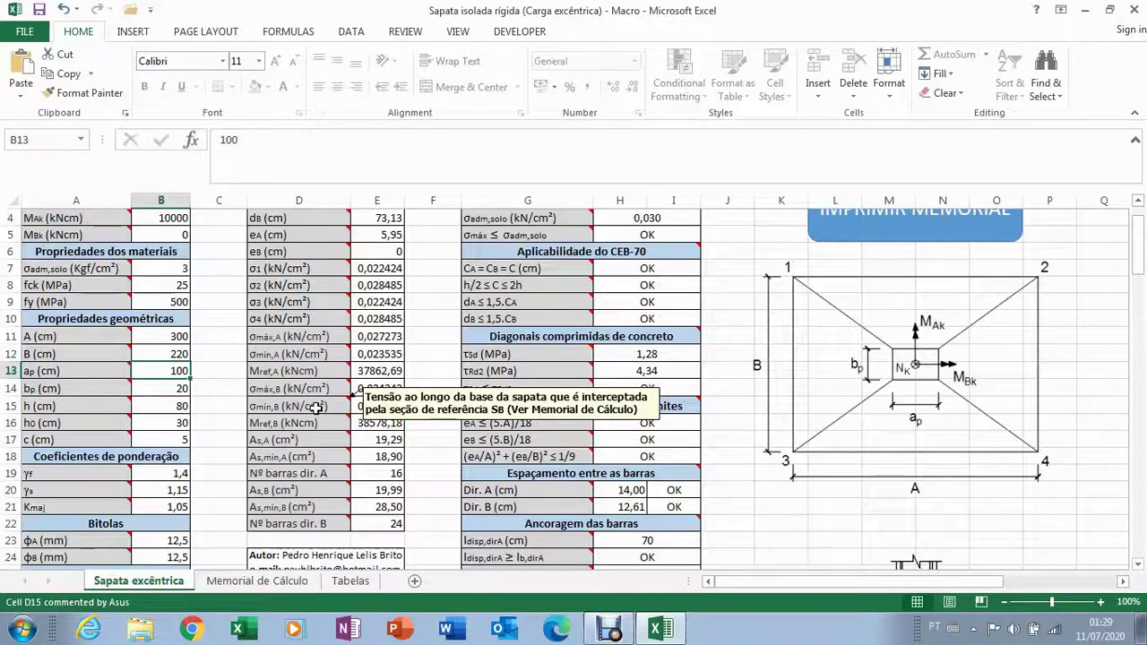
# - Examine the σmáx,A and σmín,A formulas and the reference section SB drawing in the Memorial de Cálculo sheet
pyautogui.click(267, 582)
pyautogui.scroll(-2, 797, 379)
pyautogui.scroll(-20, 797, 380)
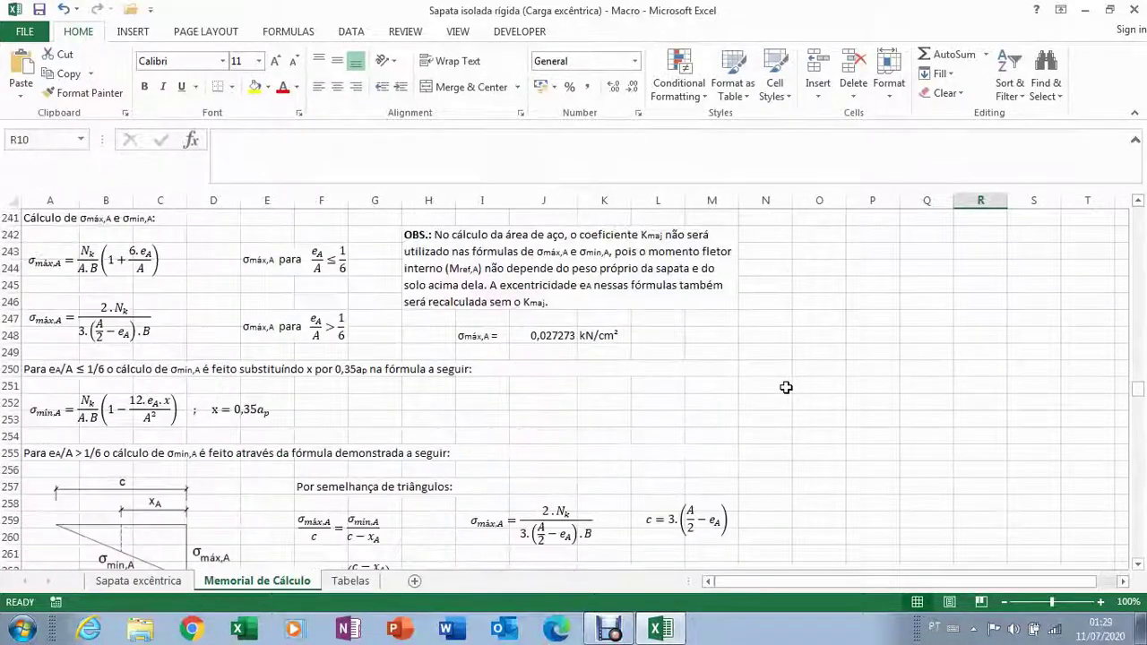
pyautogui.scroll(-9, 780, 393)
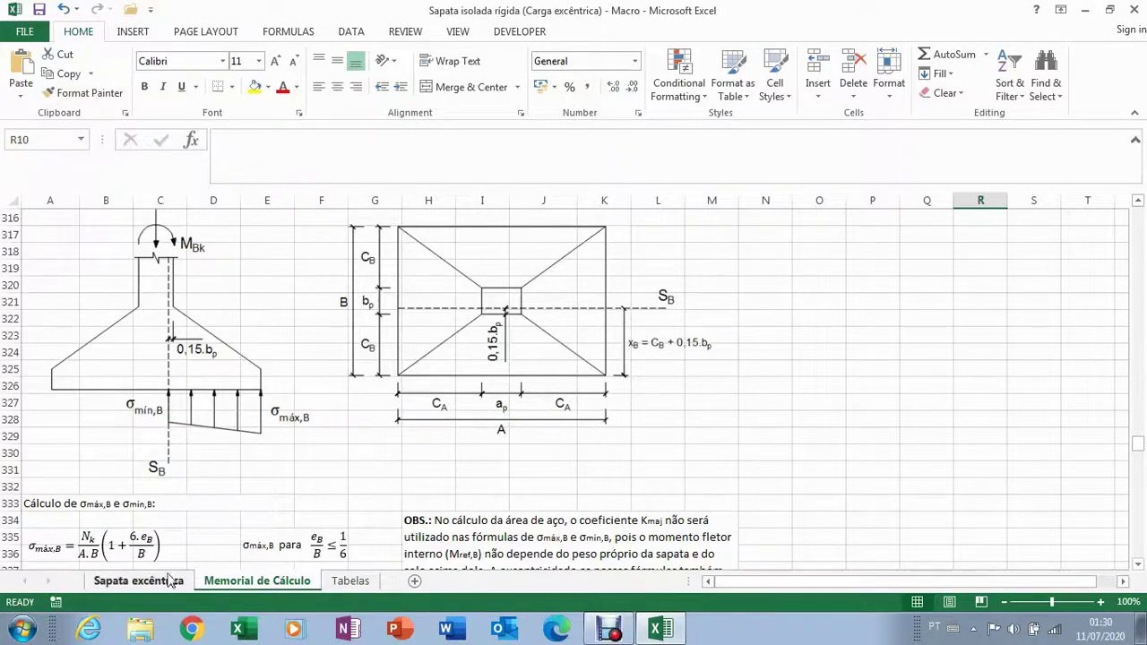
# - Return to the Sapata excêntrica sheet and review the steel areas and number of bars for directions A and B
pyautogui.click(138, 581)
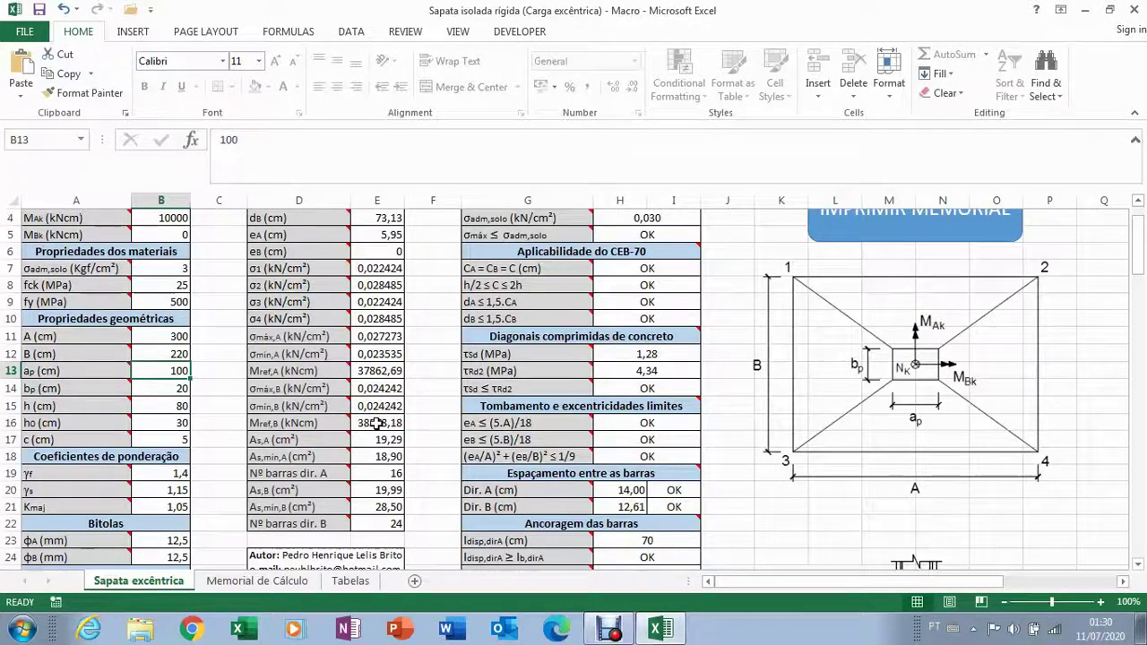
pyautogui.scroll(2, 410, 453)
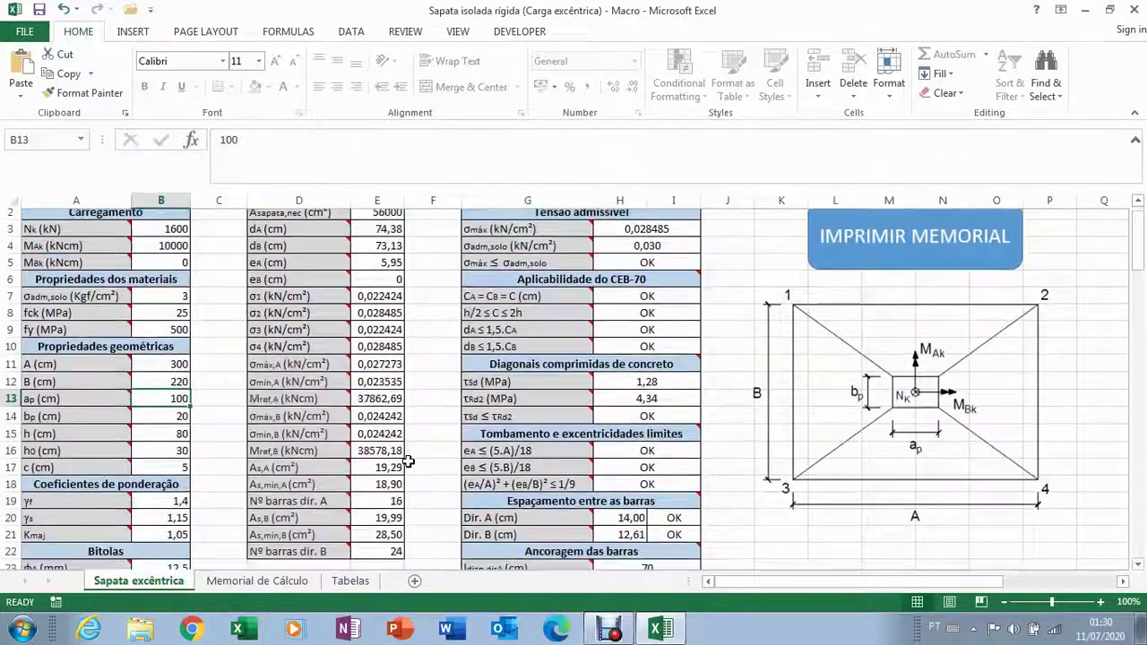
pyautogui.scroll(-2, 408, 461)
pyautogui.moveTo(333, 386)
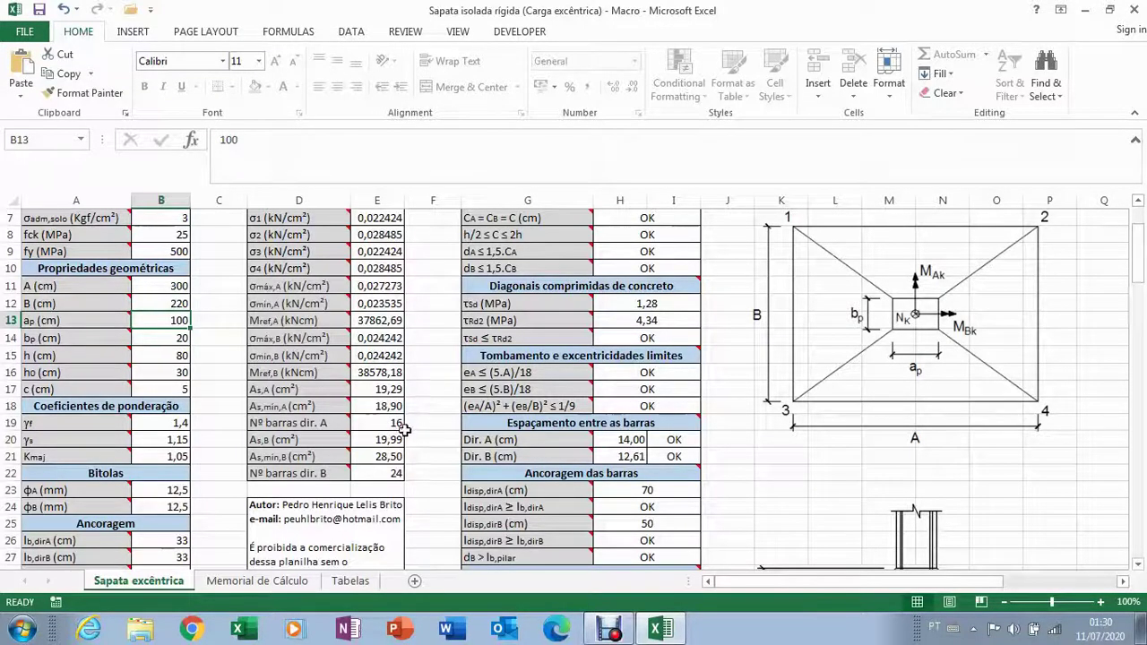
pyautogui.moveTo(334, 440)
pyautogui.scroll(-4, 435, 466)
pyautogui.scroll(6, 433, 467)
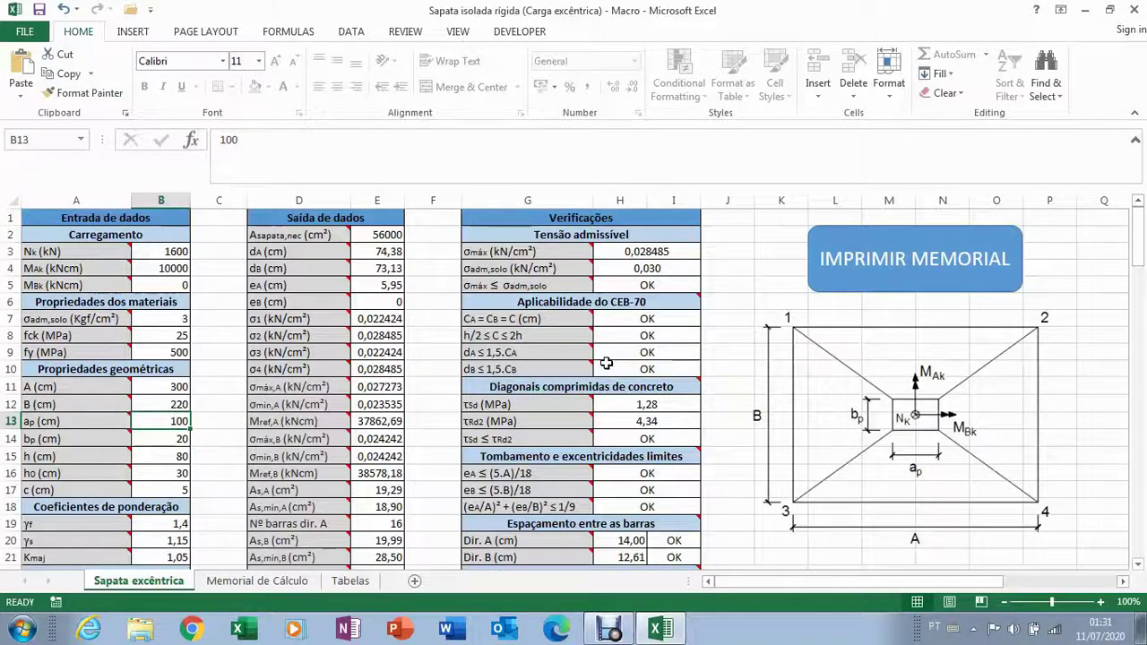
# - Read the note on the CA = CB condition for CEB-70 applicability and relate it to the A, ap and bp inputs
pyautogui.moveTo(536, 318)
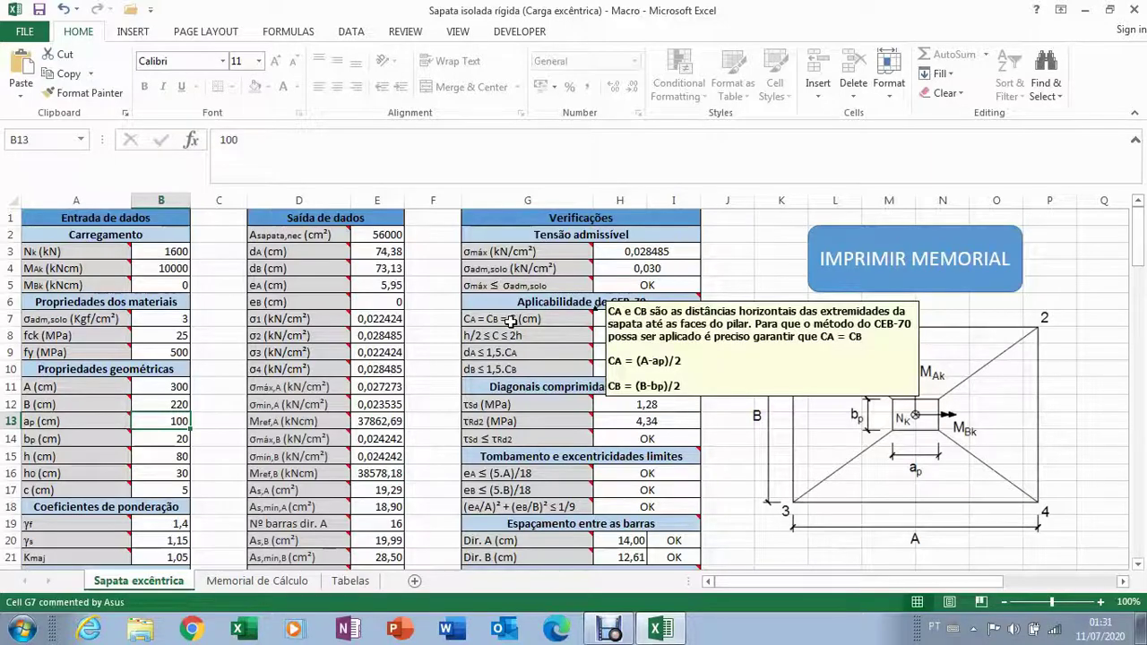
pyautogui.moveTo(86, 382)
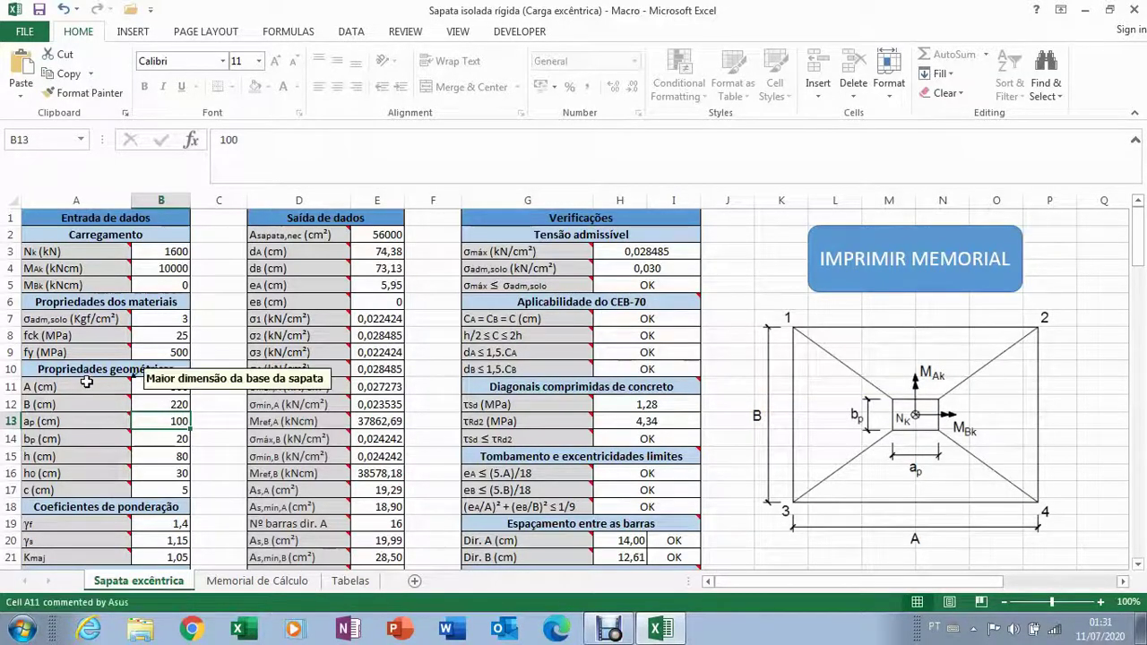
pyautogui.moveTo(82, 422)
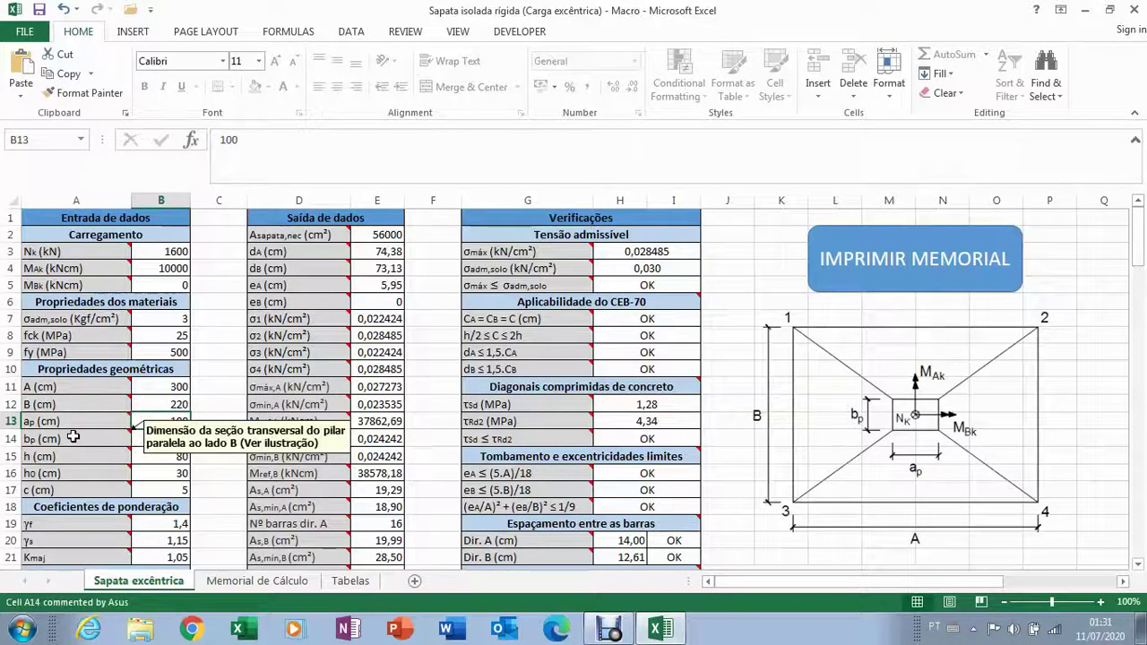
pyautogui.moveTo(277, 426)
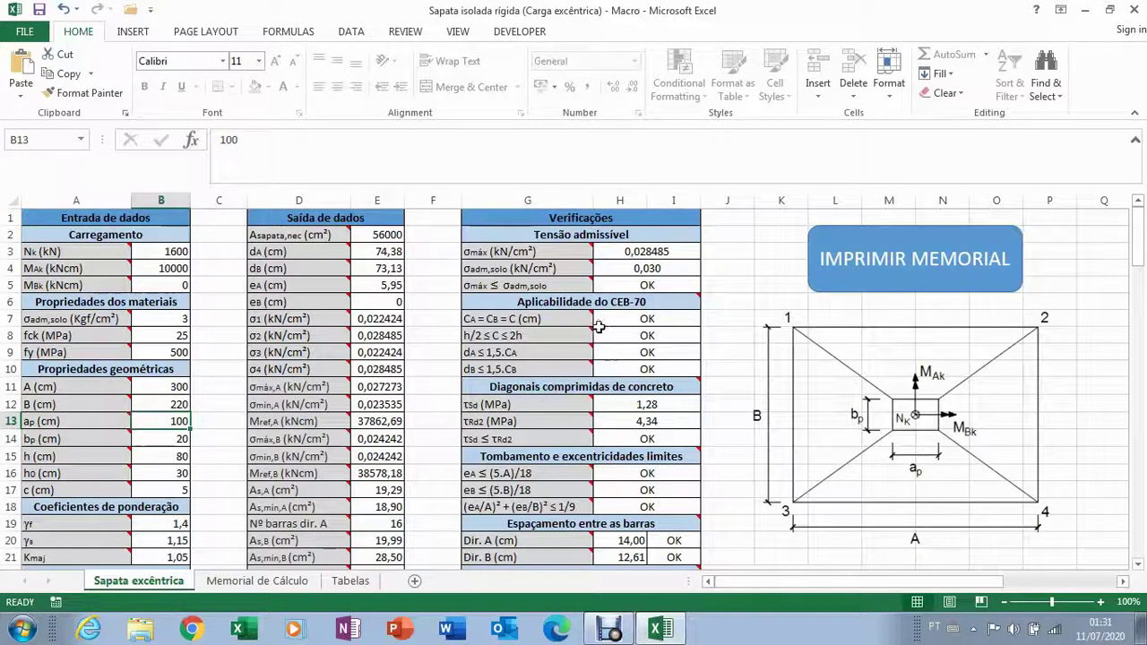
pyautogui.moveTo(598, 306)
pyautogui.moveTo(575, 334)
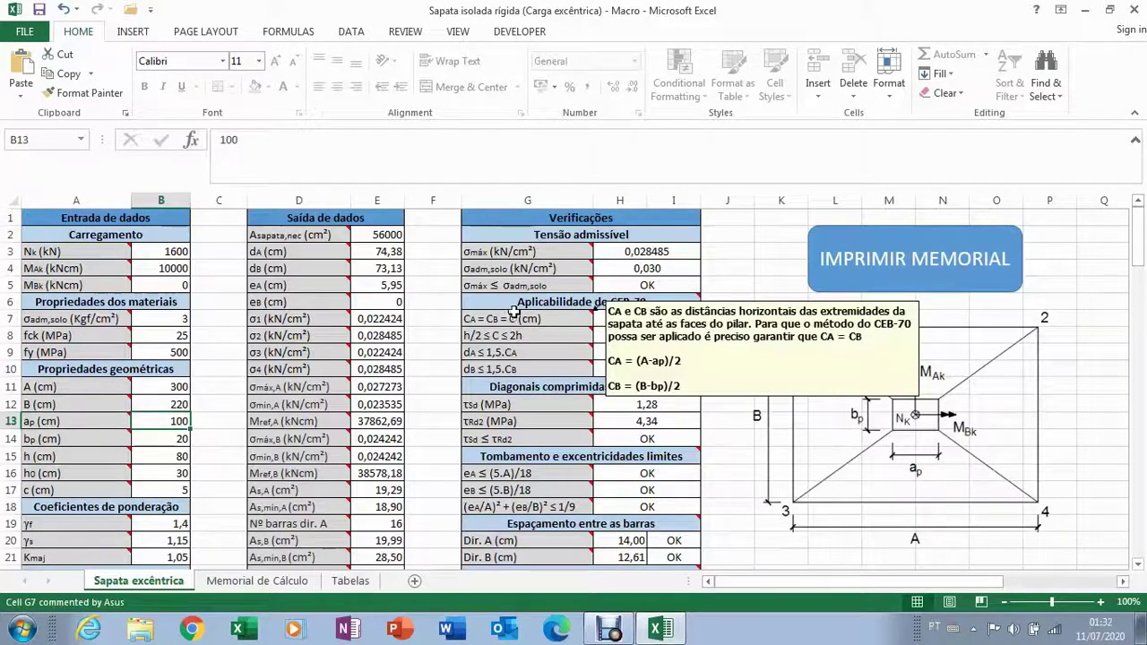
# - Read the notes on the remaining CEB-70 conditions: h/2 ≤ C ≤ 2h and the limits for dA and dB
pyautogui.moveTo(508, 340)
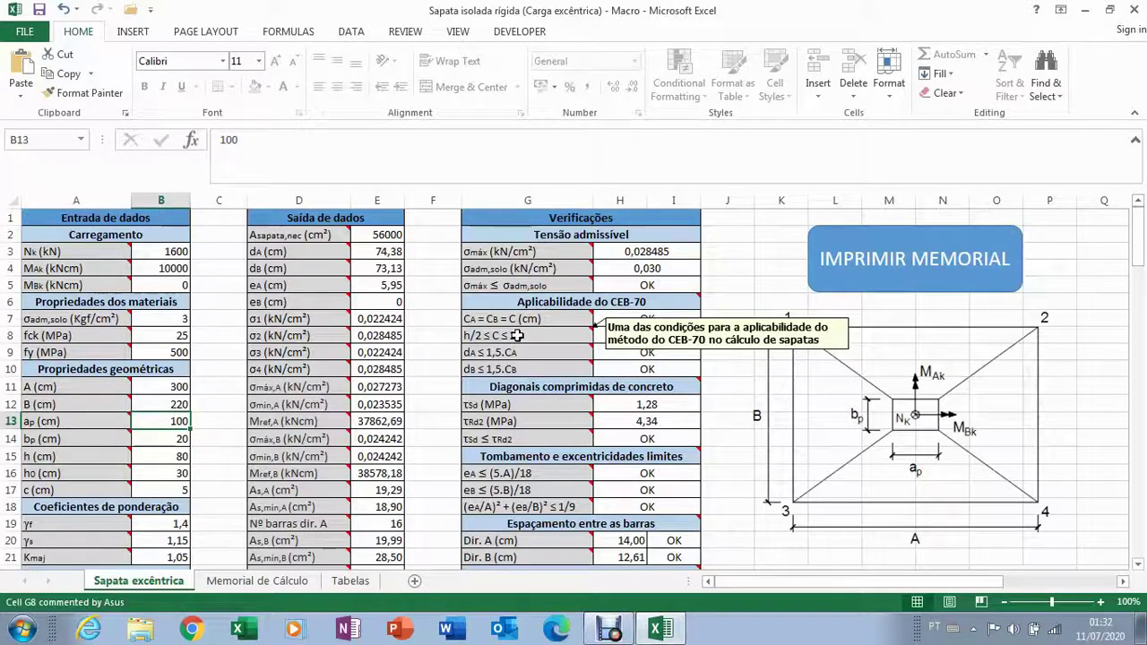
pyautogui.moveTo(540, 348)
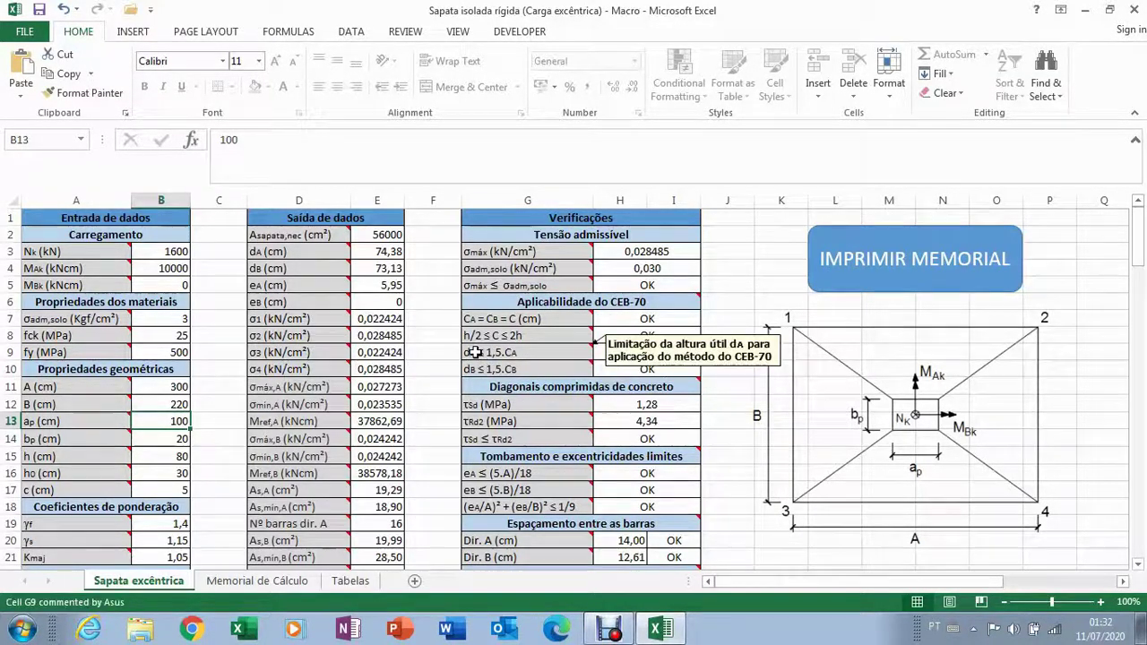
pyautogui.moveTo(488, 366)
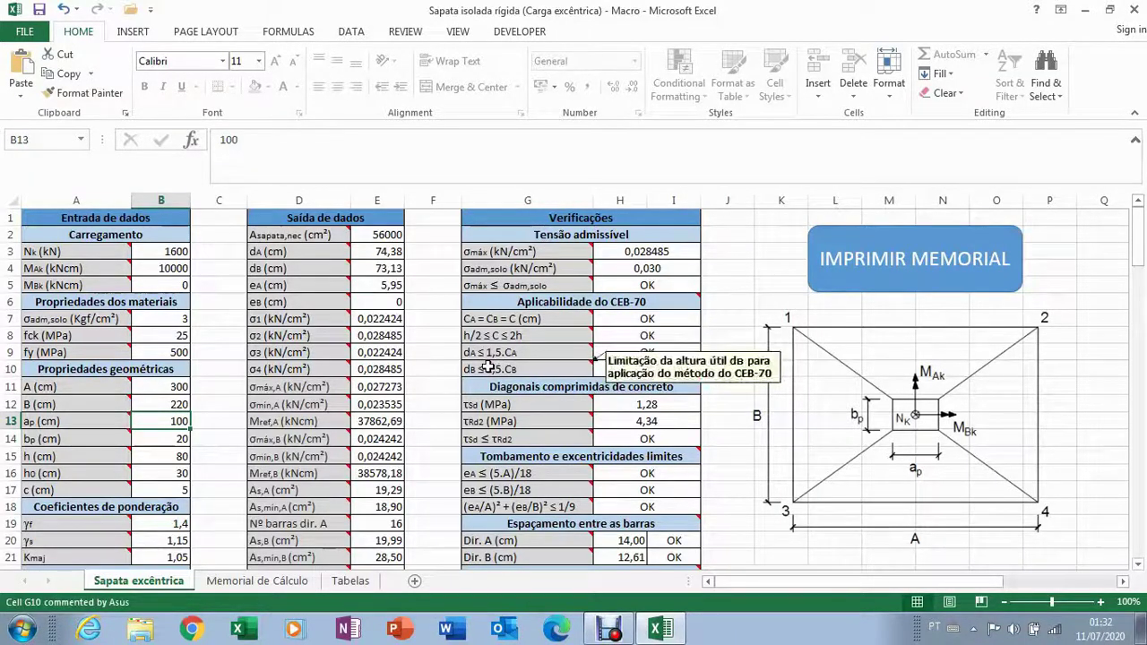
pyautogui.moveTo(303, 264)
pyautogui.moveTo(529, 369)
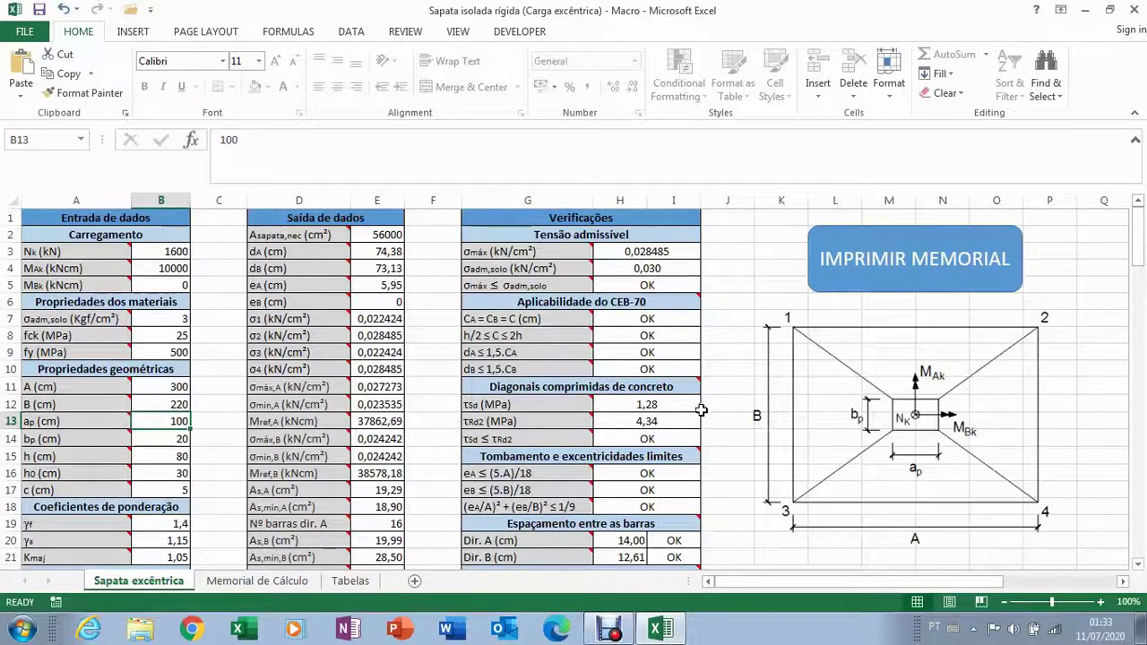
# - Read the note on the compressed concrete diagonals verification and review the τSd check
pyautogui.moveTo(668, 387)
pyautogui.moveTo(573, 404)
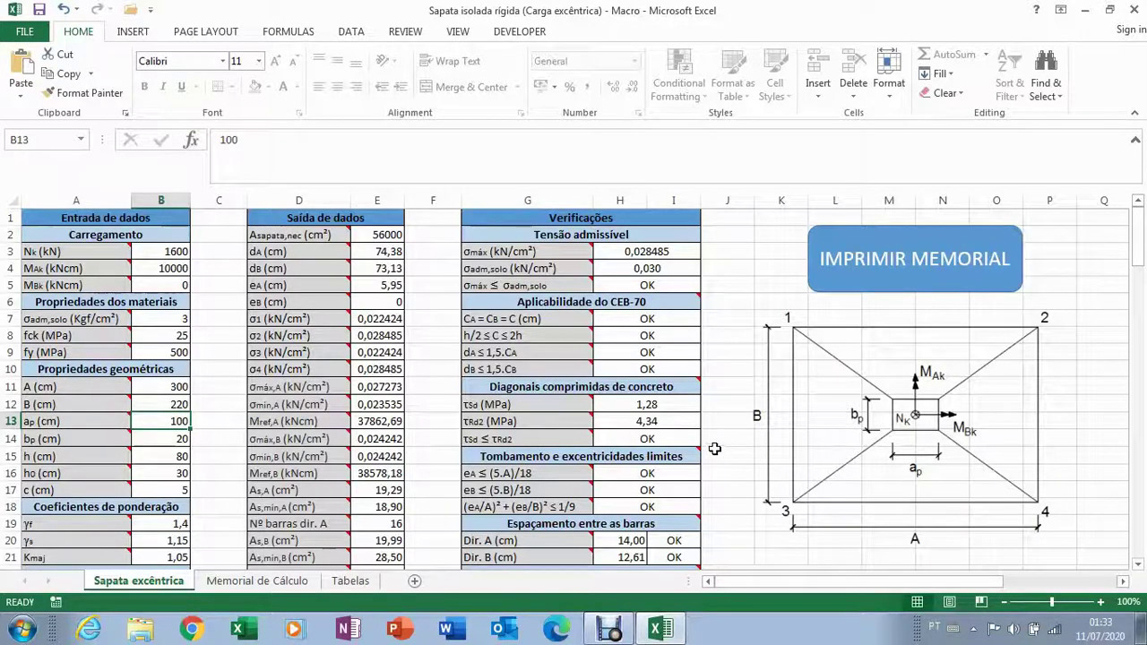
pyautogui.moveTo(672, 387)
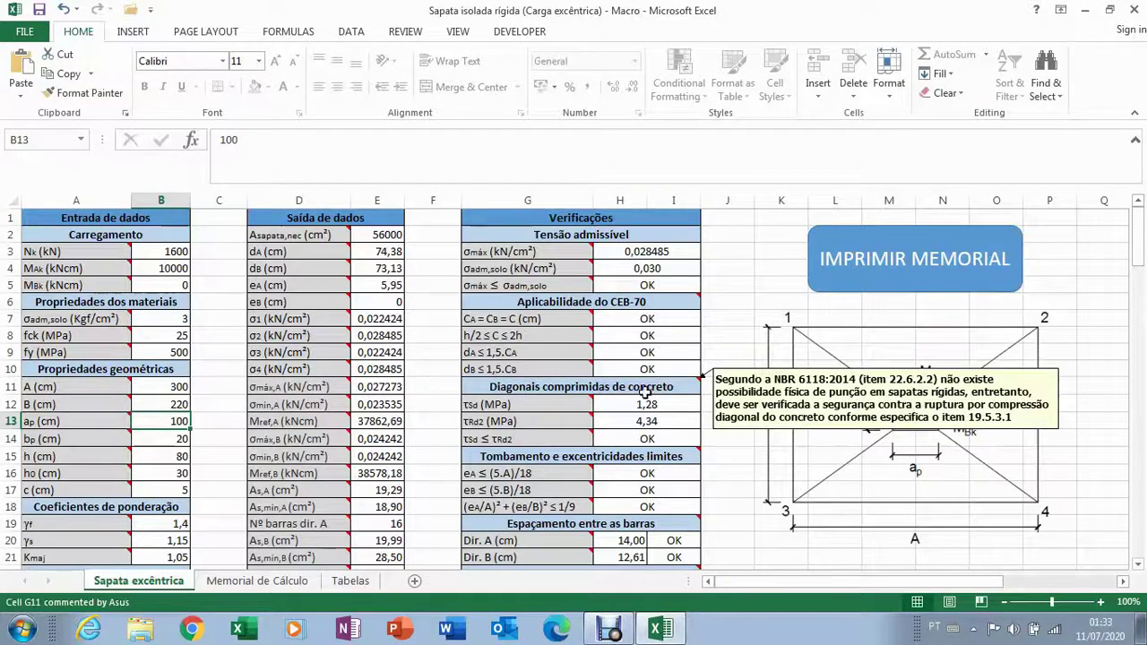
# - Review the overturning and eccentricity limit notes alongside the Nk, MAk and MBk loading inputs
pyautogui.scroll(-2, 646, 392)
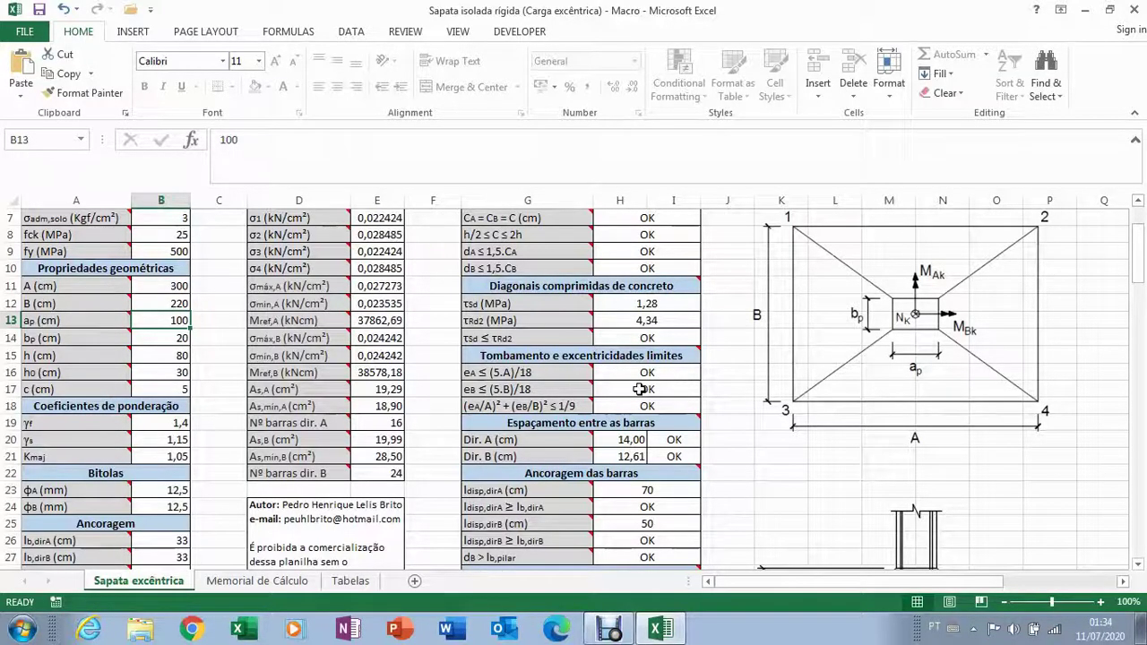
pyautogui.moveTo(648, 356)
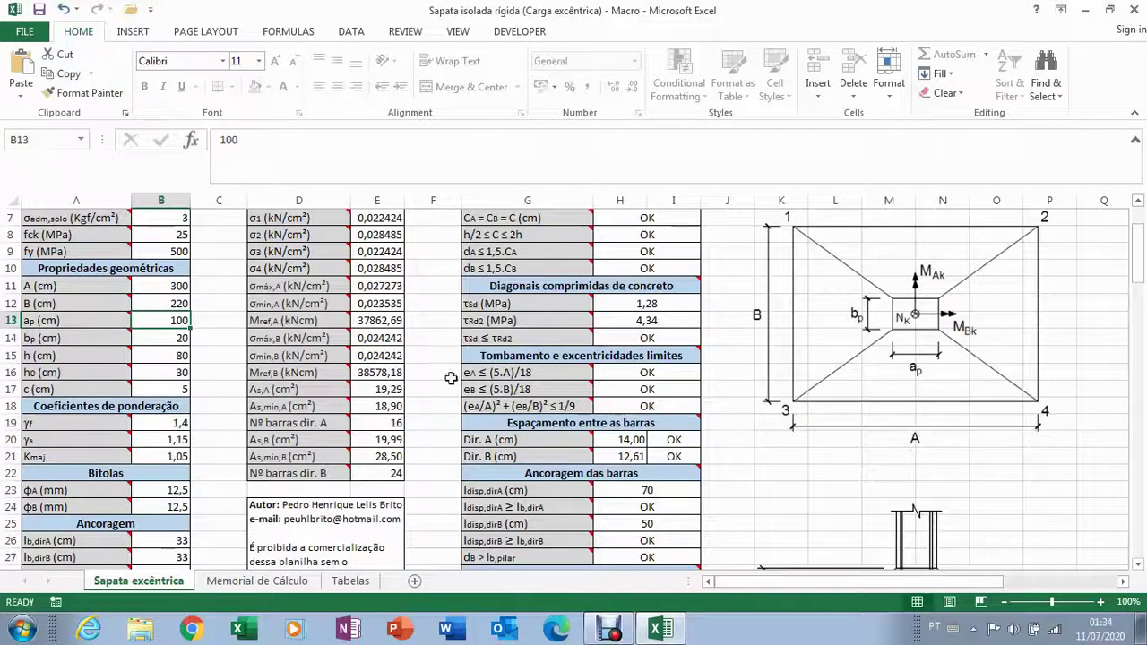
pyautogui.scroll(2, 421, 372)
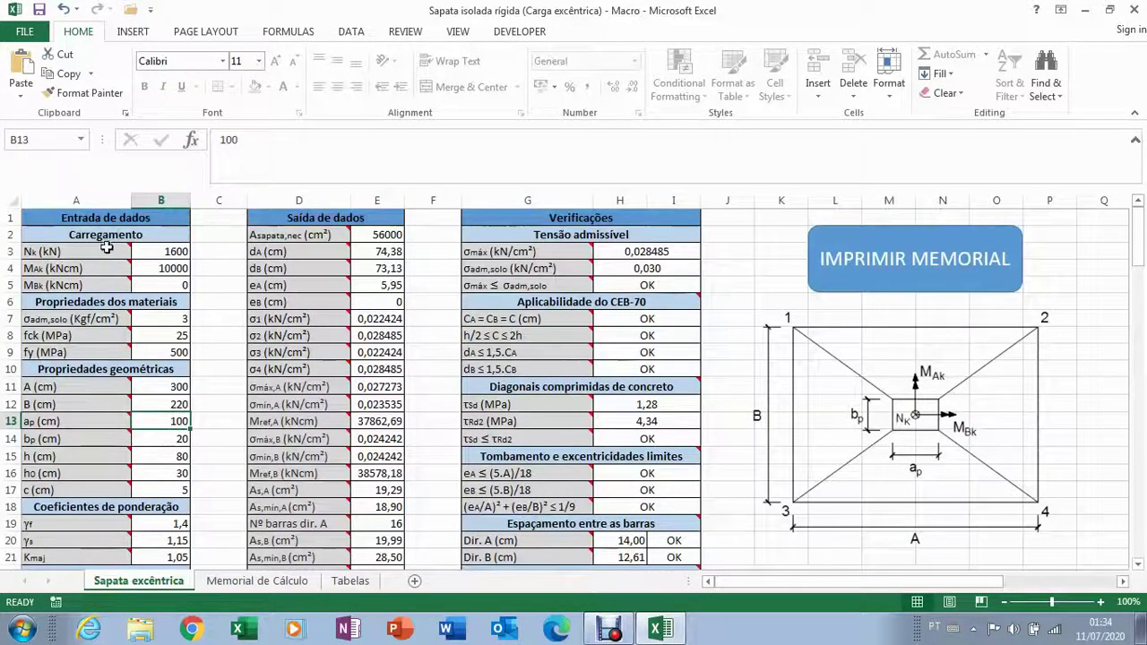
pyautogui.moveTo(105, 262)
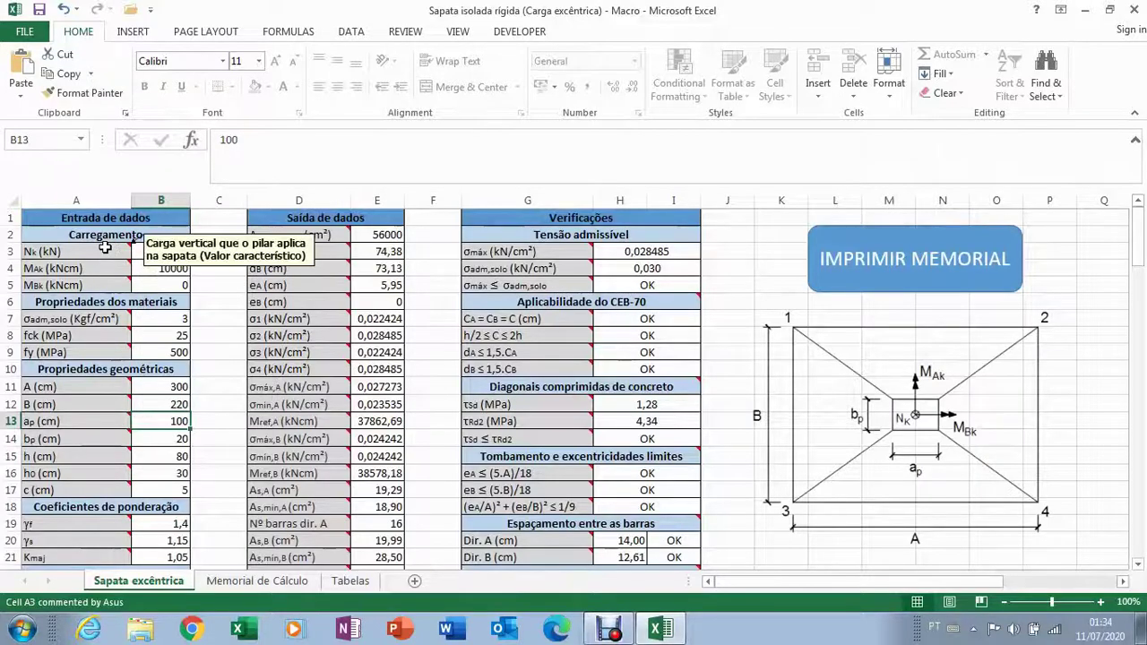
pyautogui.moveTo(106, 289)
pyautogui.scroll(-1, 233, 350)
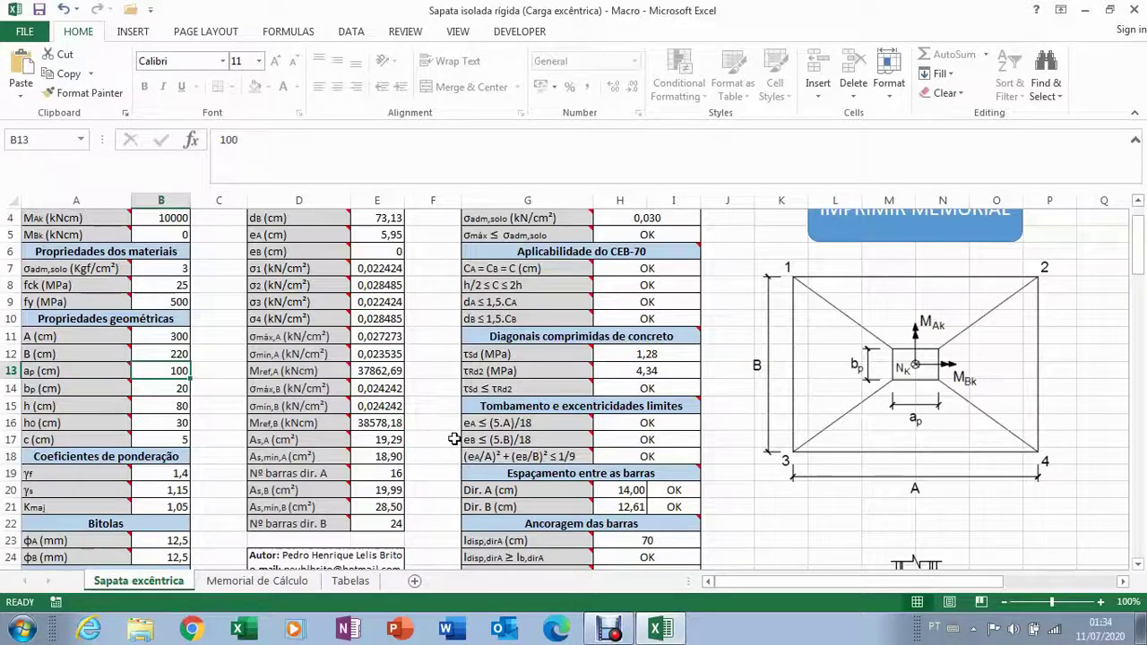
pyautogui.moveTo(485, 424)
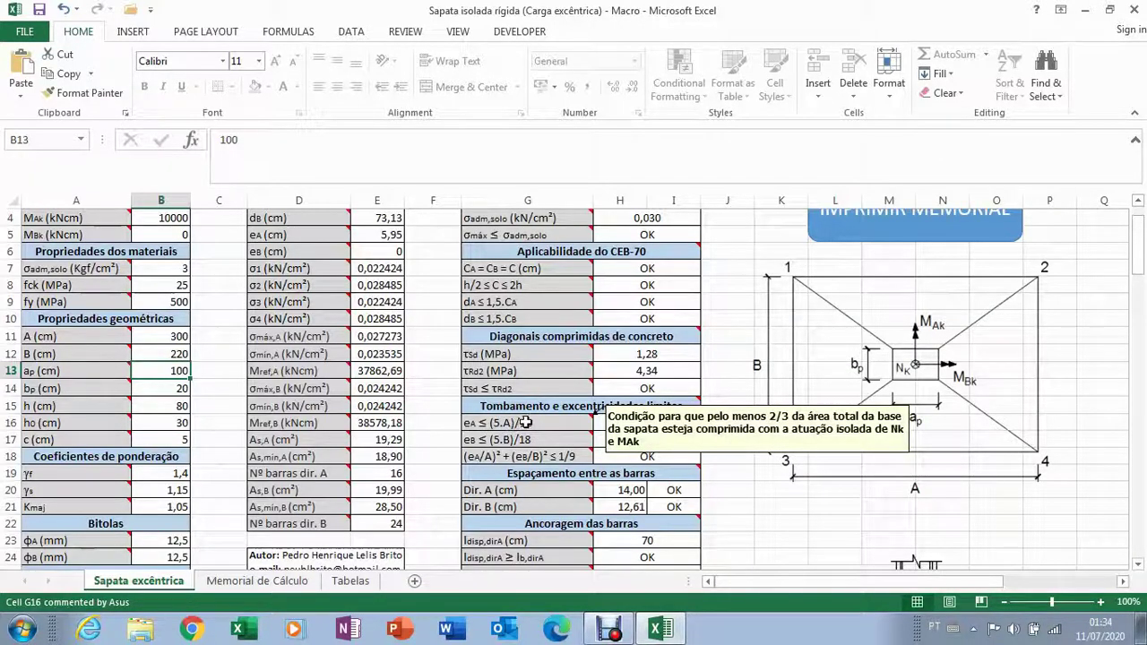
pyautogui.moveTo(541, 437)
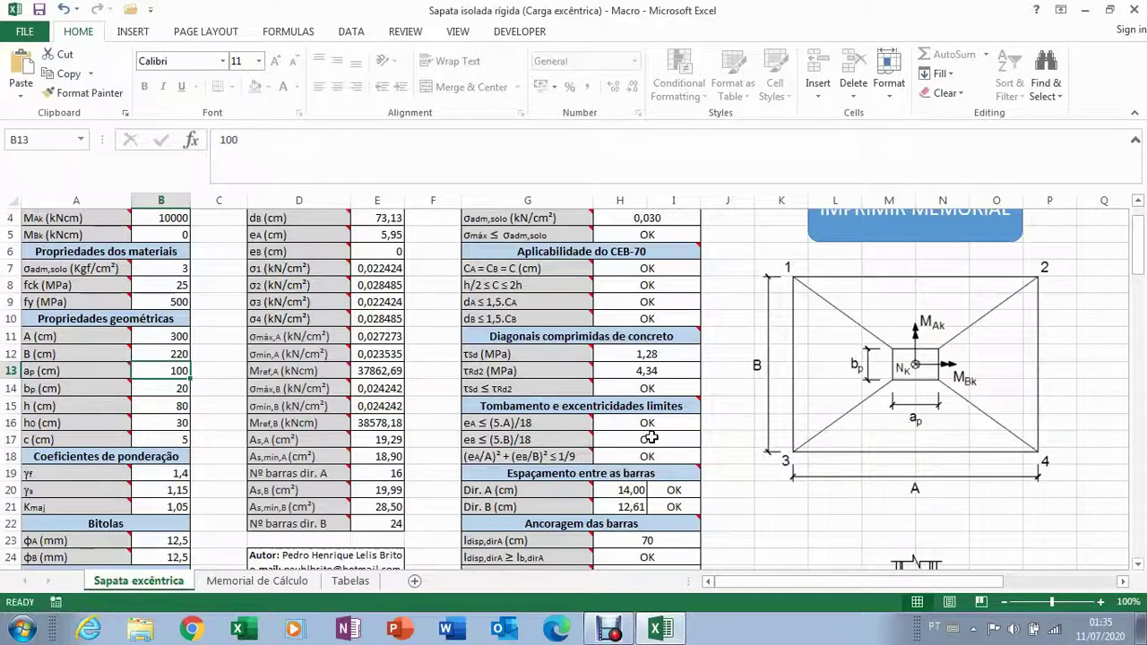
# - Read the note on the recommended spacing between bars in the verifications
pyautogui.scroll(-1, 634, 441)
pyautogui.scroll(-1, 635, 441)
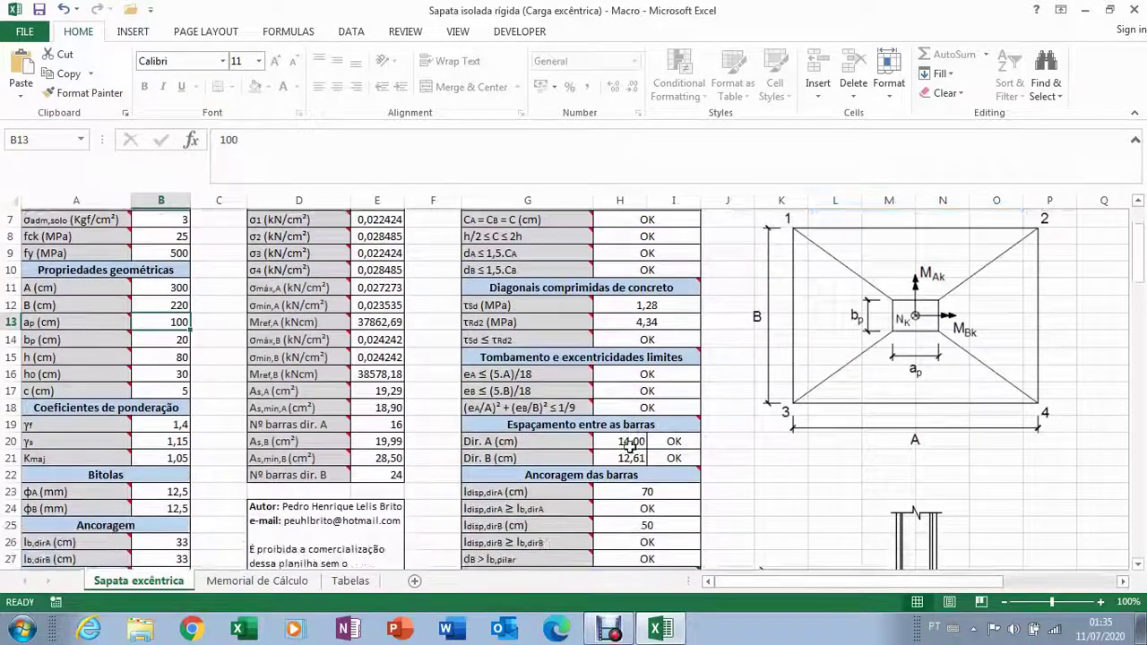
pyautogui.moveTo(640, 375)
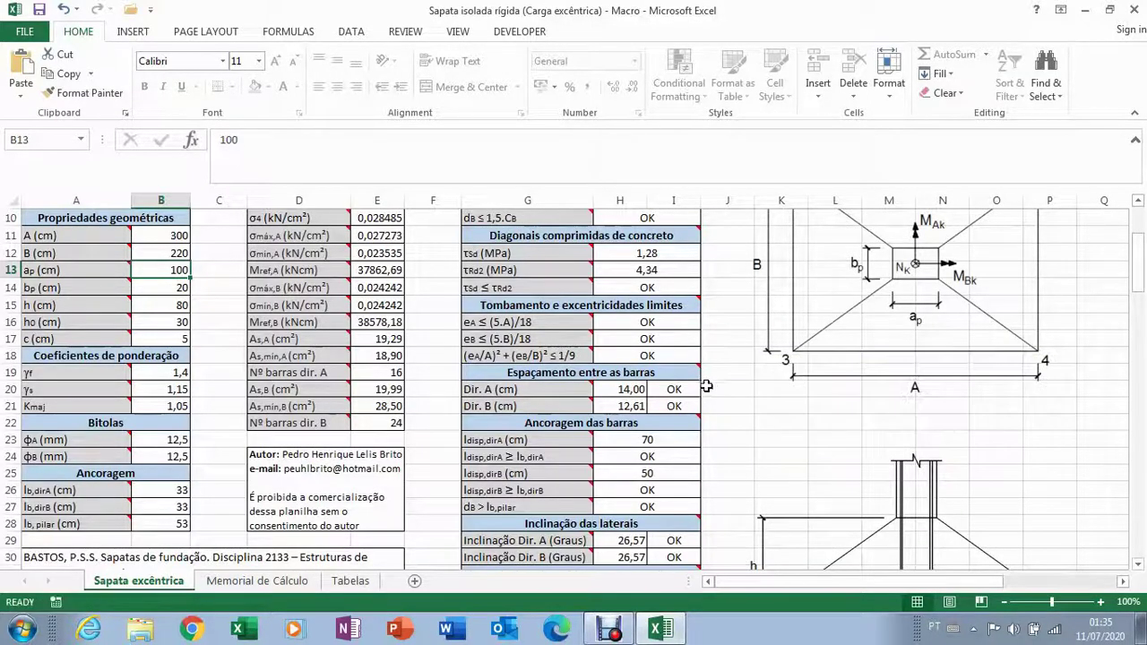
pyautogui.moveTo(688, 371)
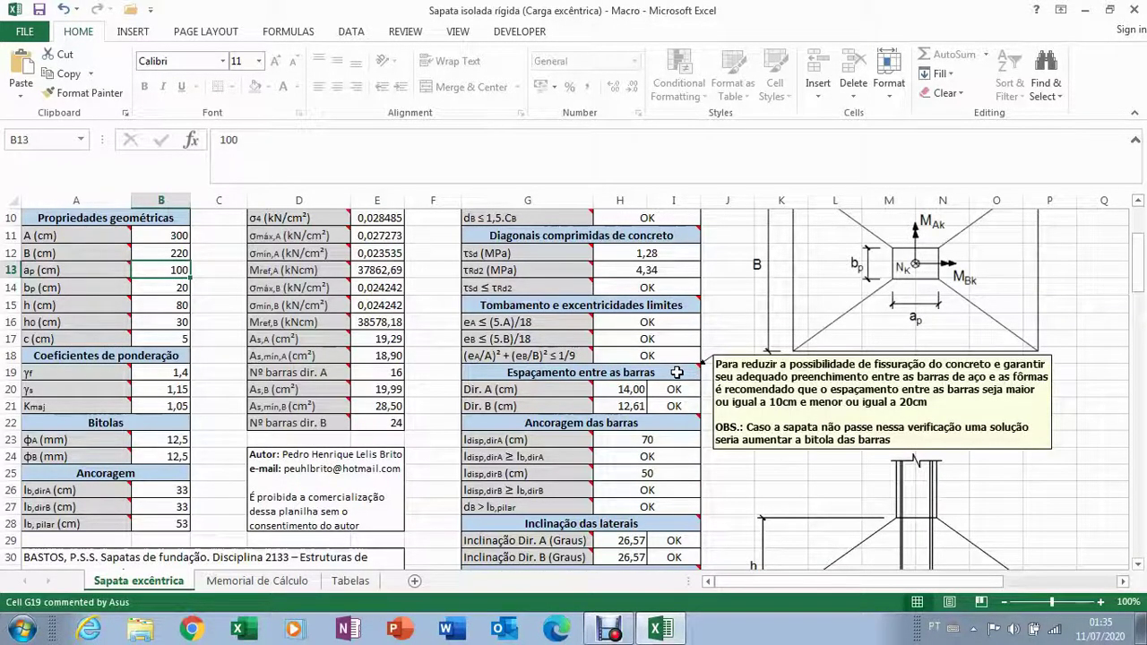
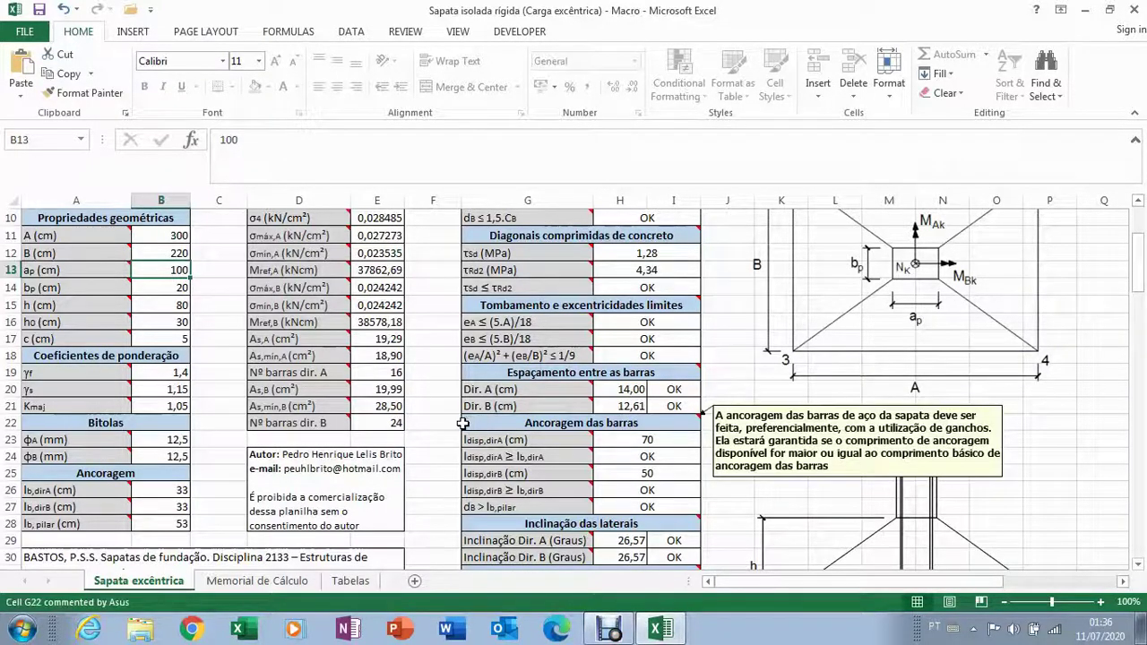
# - Try a bar diameter φA of 10 mm to test the direction A bar spacing check
pyautogui.click(166, 440)
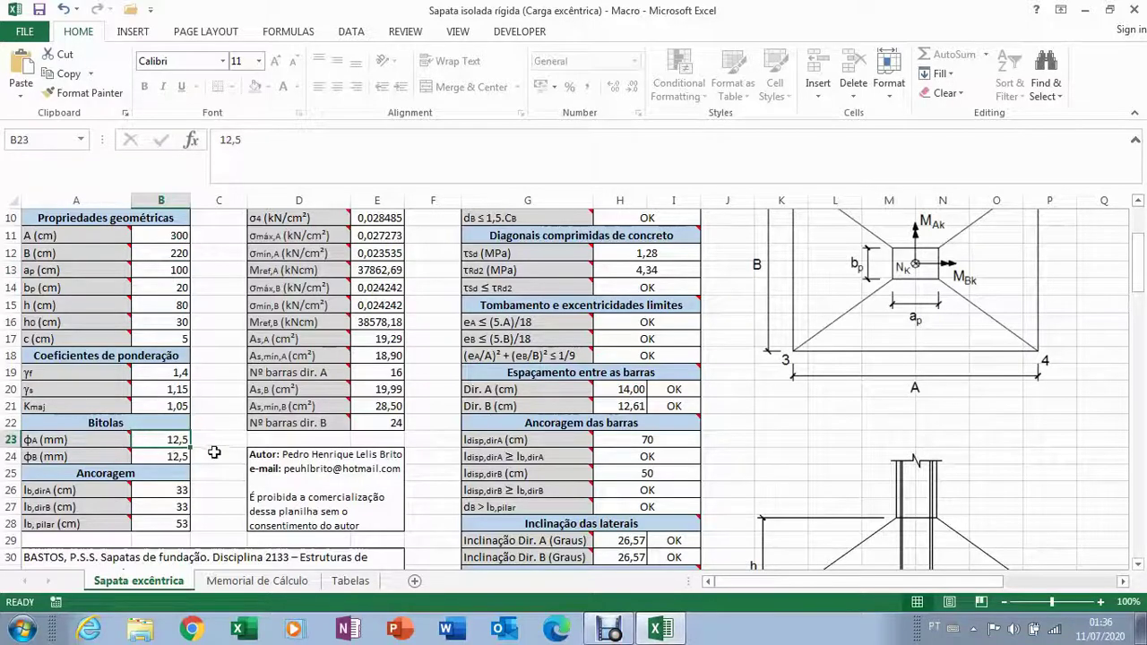
pyautogui.write('10')
pyautogui.press('Return')
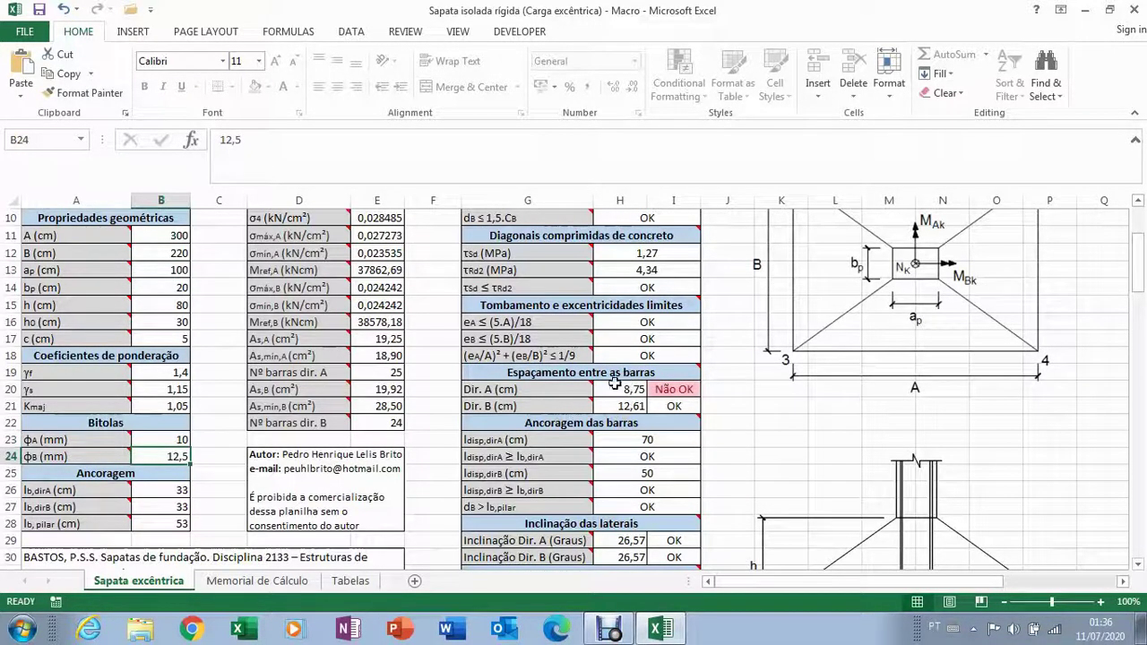
# - Try a bar diameter φA of 16 mm to test the direction A bar spacing check
pyautogui.click(159, 441)
pyautogui.write('16')
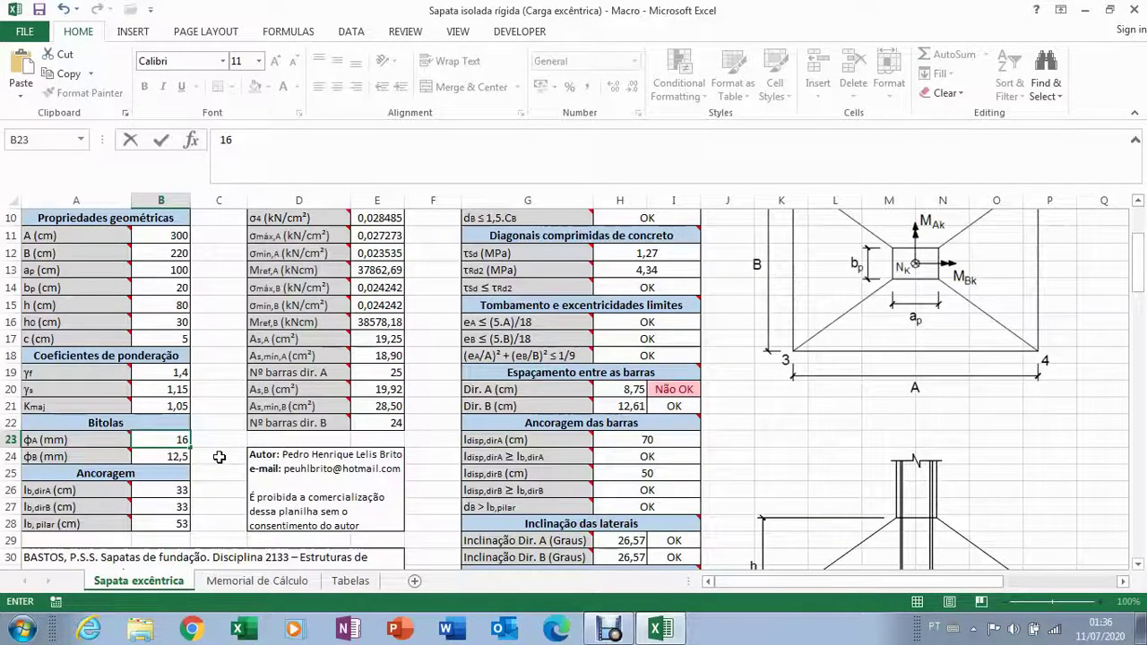
pyautogui.press('Return')
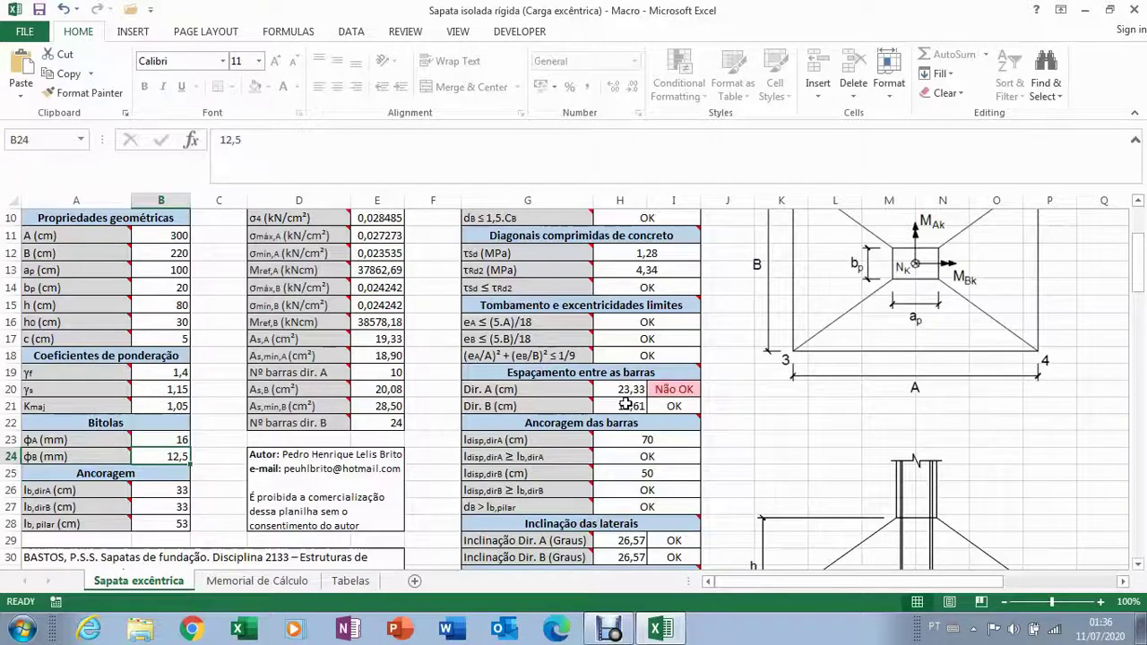
# - Set the bar diameter φA back to 12,5 mm
pyautogui.click(166, 437)
pyautogui.write('12,5')
pyautogui.press('Return')
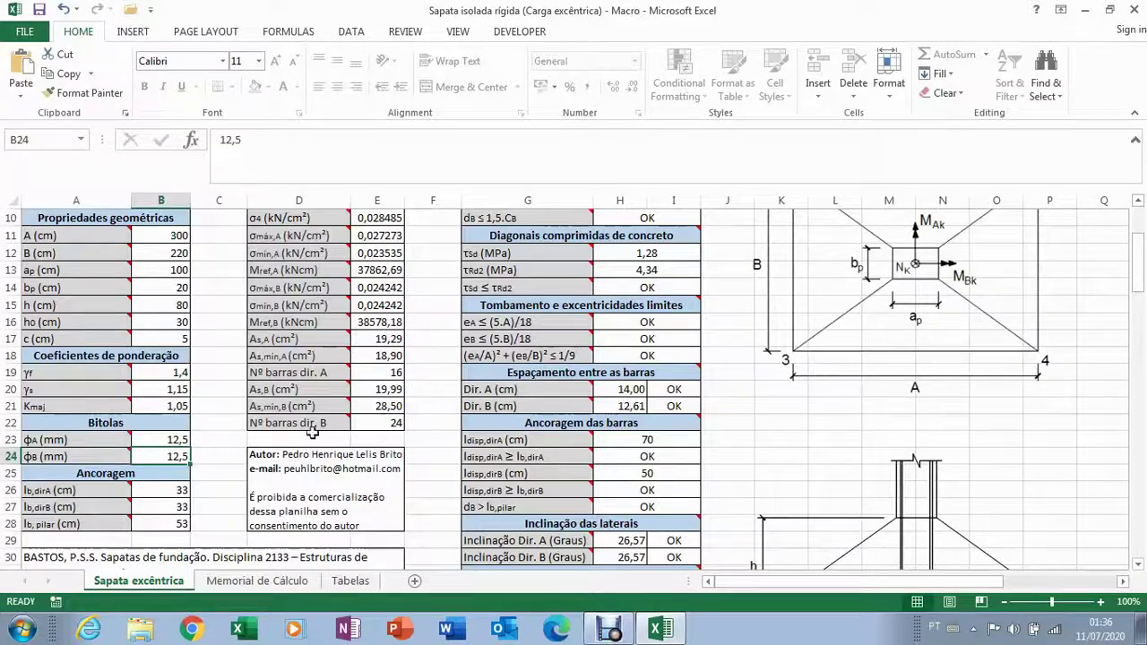
pyautogui.click(178, 439)
pyautogui.click(178, 457)
pyautogui.click(178, 439)
pyautogui.click(178, 457)
pyautogui.click(179, 439)
pyautogui.click(179, 458)
pyautogui.moveTo(328, 423)
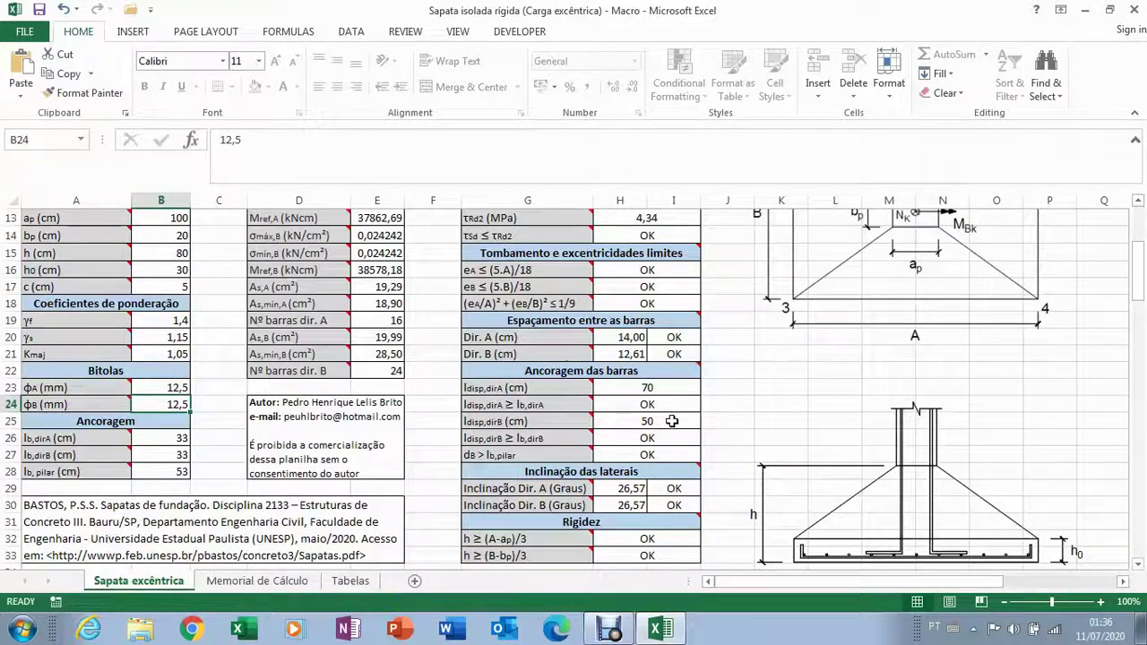
# - Examine the bar anchorage verifications, the footing section drawing and the notes on available anchorage length in directions A and B
pyautogui.moveTo(643, 373)
pyautogui.scroll(-1, 734, 465)
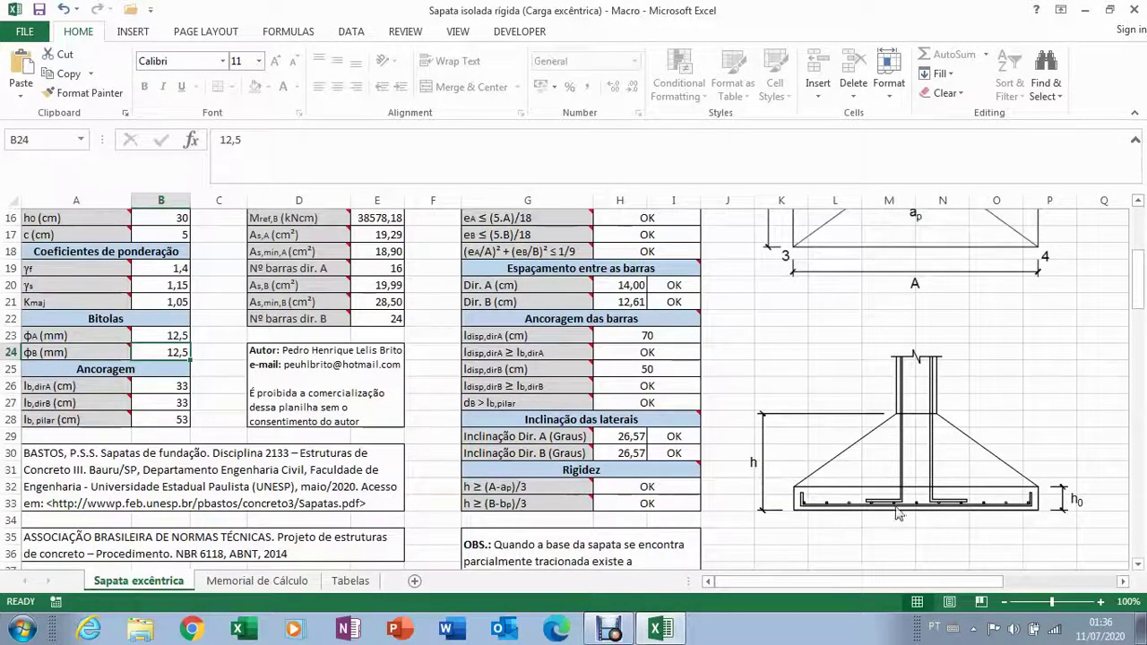
pyautogui.scroll(1, 646, 444)
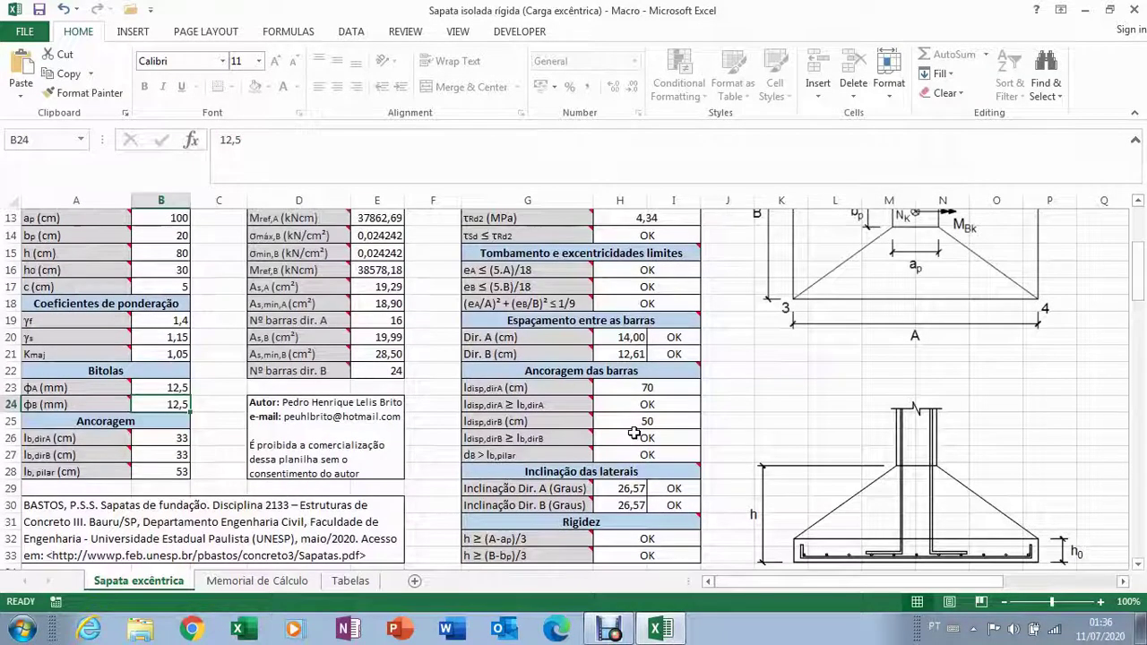
pyautogui.moveTo(567, 383)
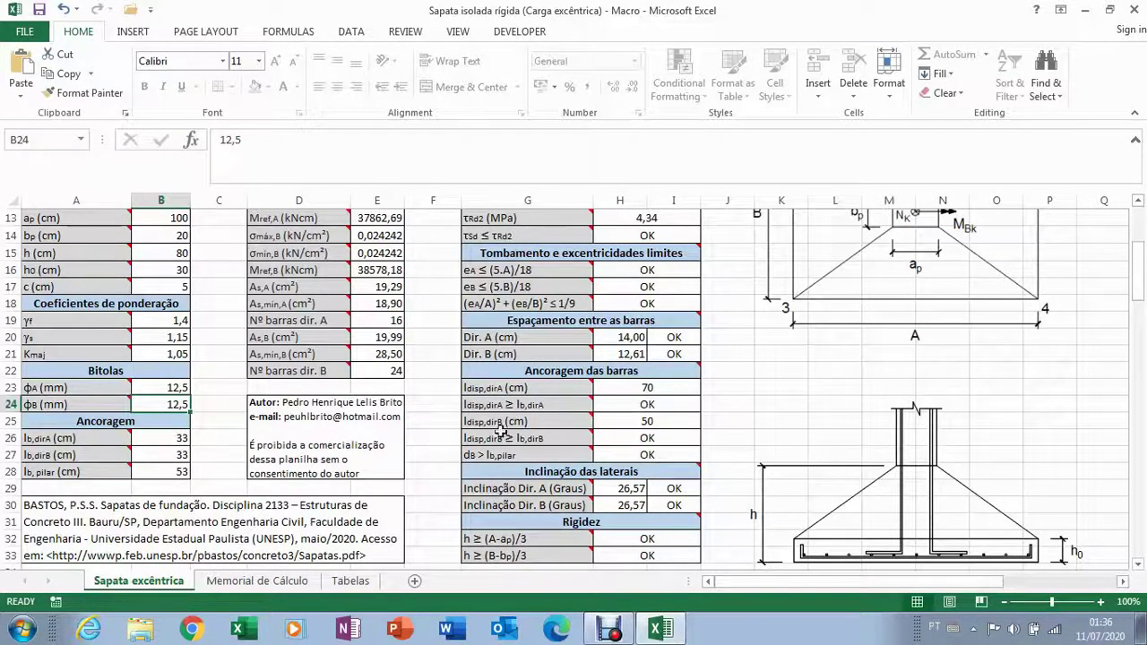
pyautogui.moveTo(561, 444)
pyautogui.moveTo(509, 421)
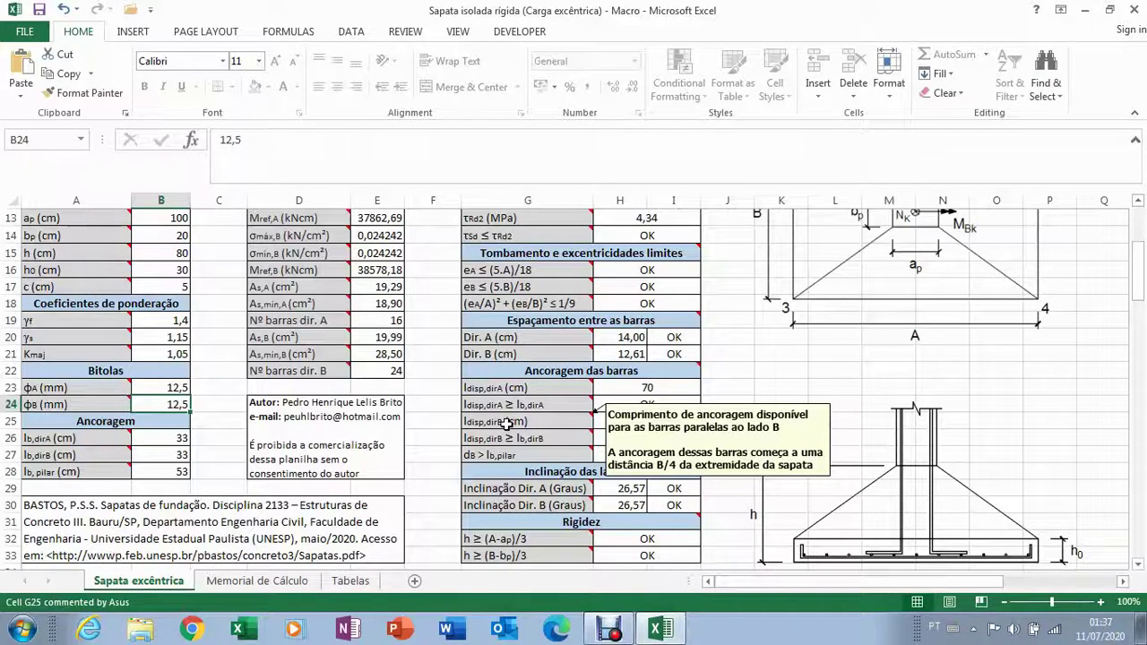
# - Read the note on the dB > lb,pilar condition and check the lb,pilar input and effective depth outputs it relates to
pyautogui.moveTo(112, 448)
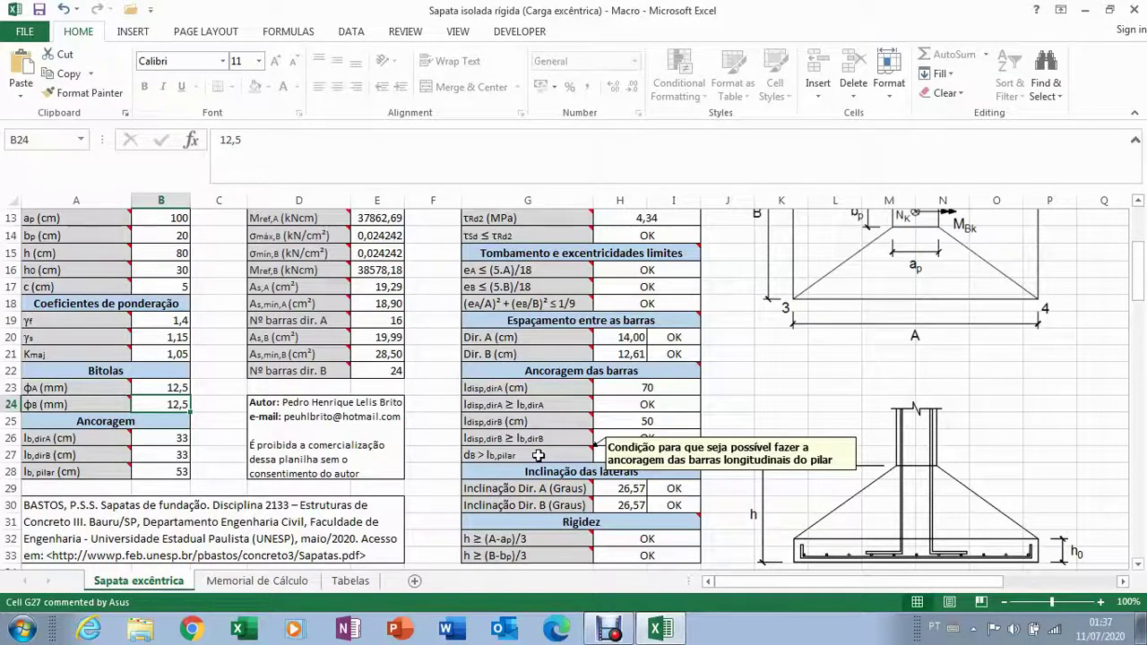
pyautogui.moveTo(477, 461)
pyautogui.scroll(4, 473, 453)
pyautogui.moveTo(285, 248)
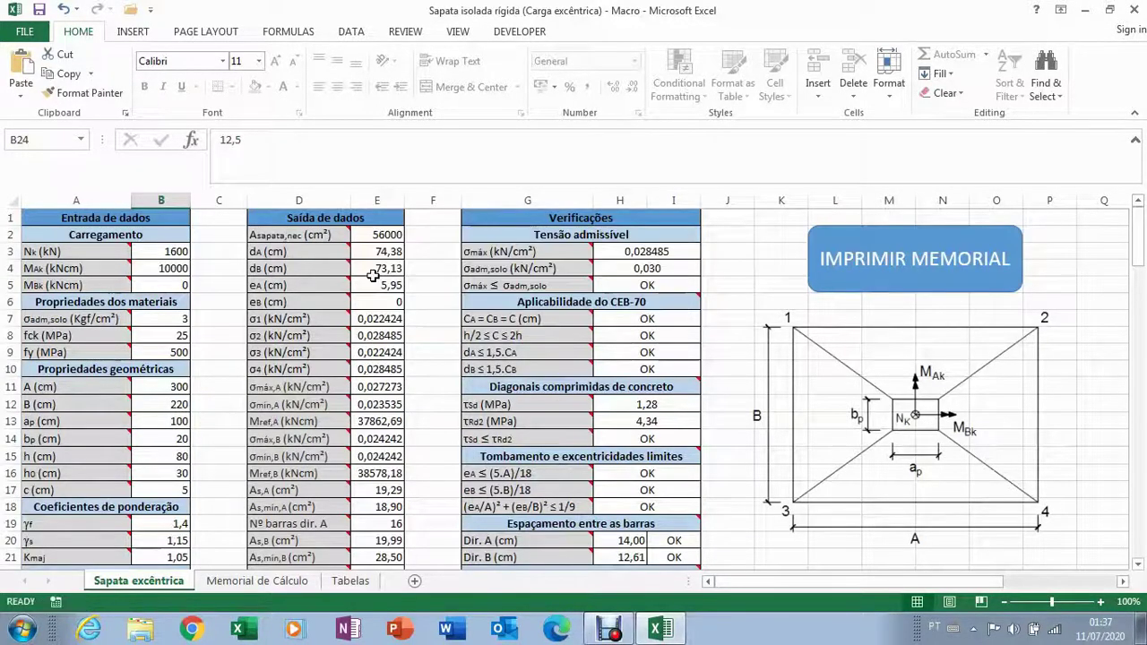
pyautogui.scroll(-3, 401, 296)
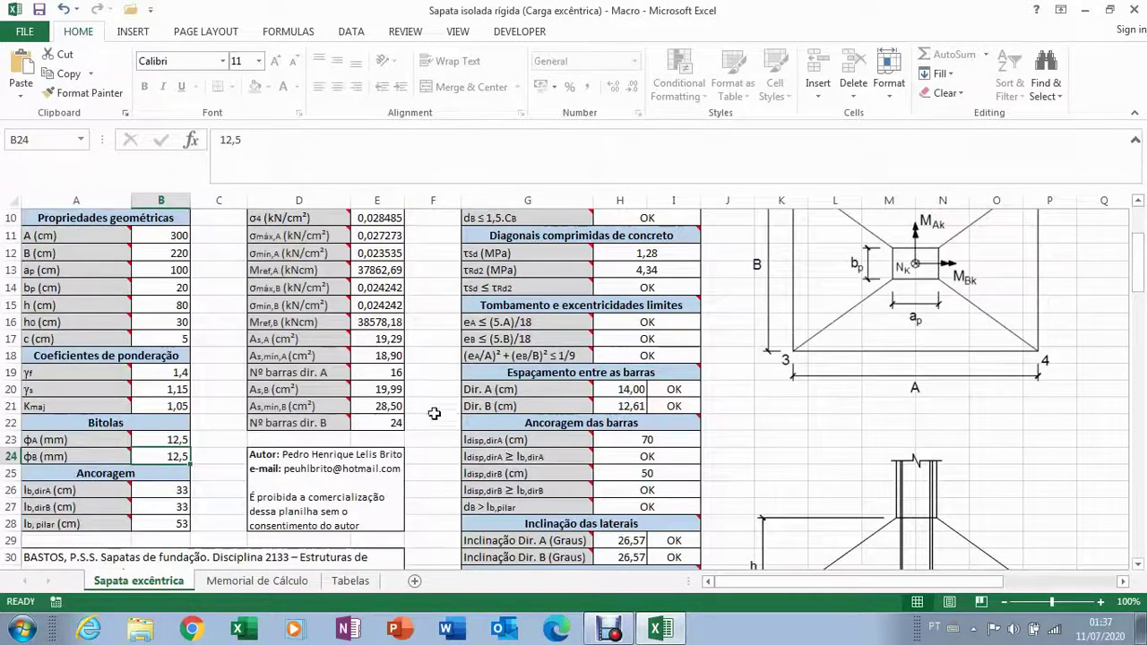
# - Examine the side-face inclination checks for directions A and B, comparing them with the footing plan and section drawings
pyautogui.moveTo(480, 508)
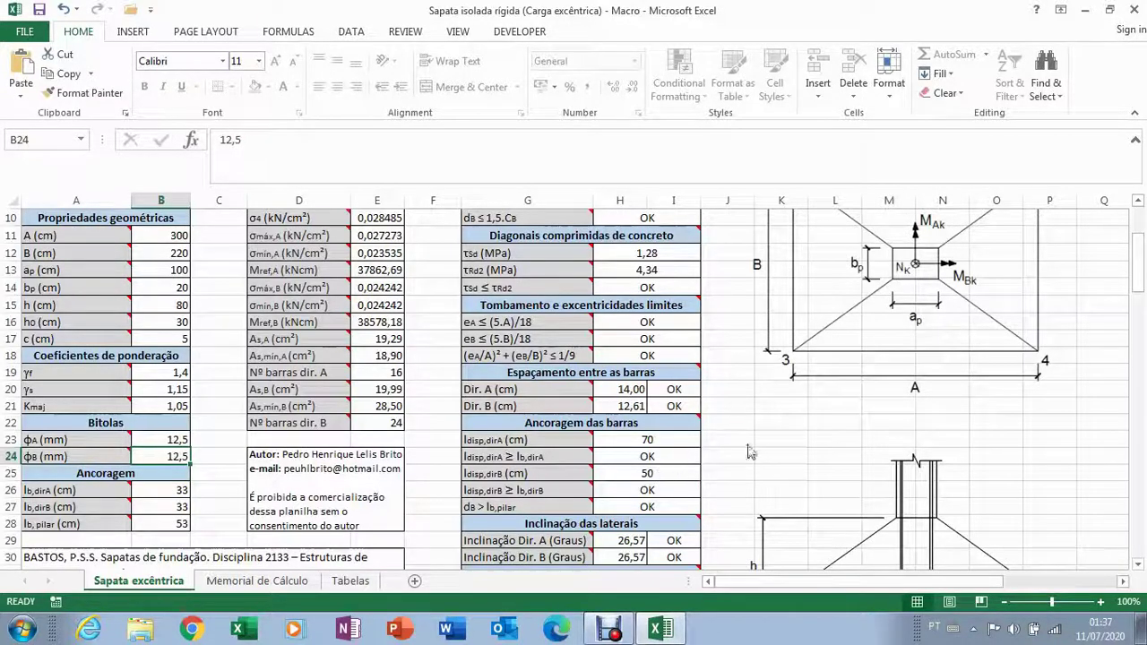
pyautogui.scroll(-1, 762, 433)
pyautogui.scroll(1, 789, 394)
pyautogui.scroll(-3, 760, 437)
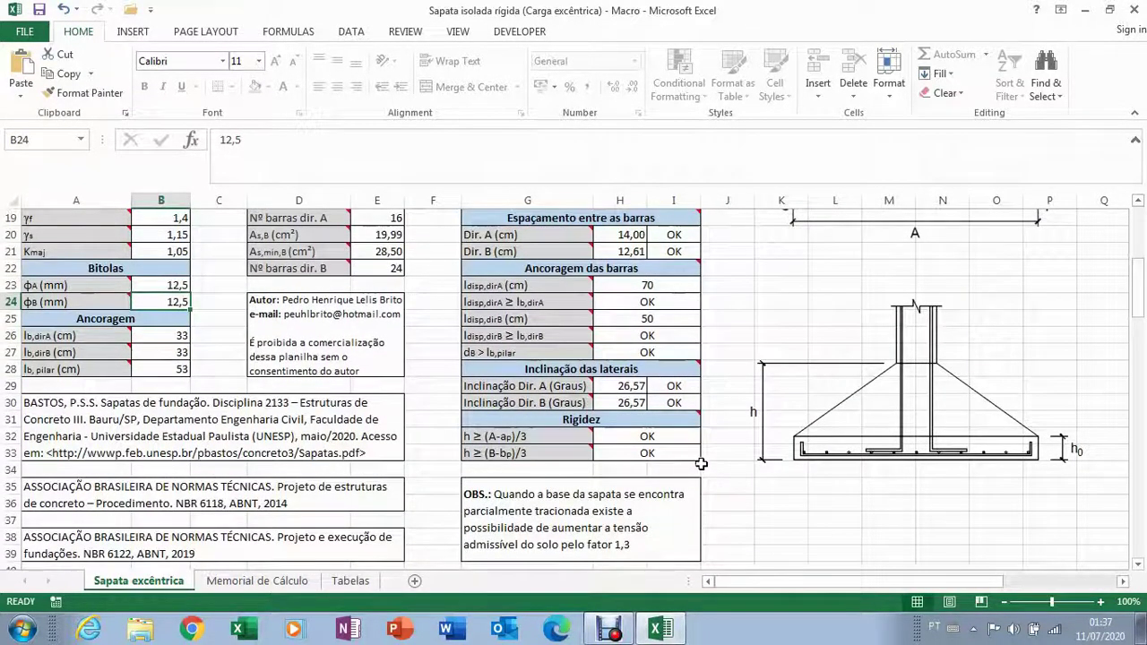
pyautogui.moveTo(636, 369)
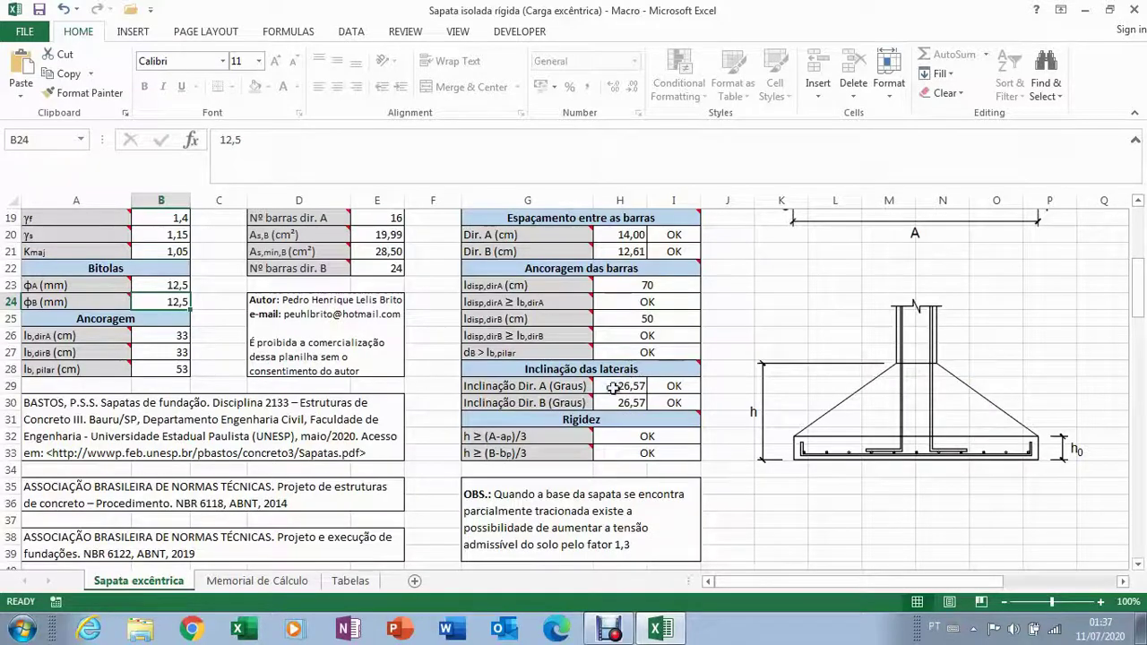
pyautogui.scroll(3, 639, 422)
pyautogui.scroll(-3, 762, 435)
pyautogui.moveTo(561, 385)
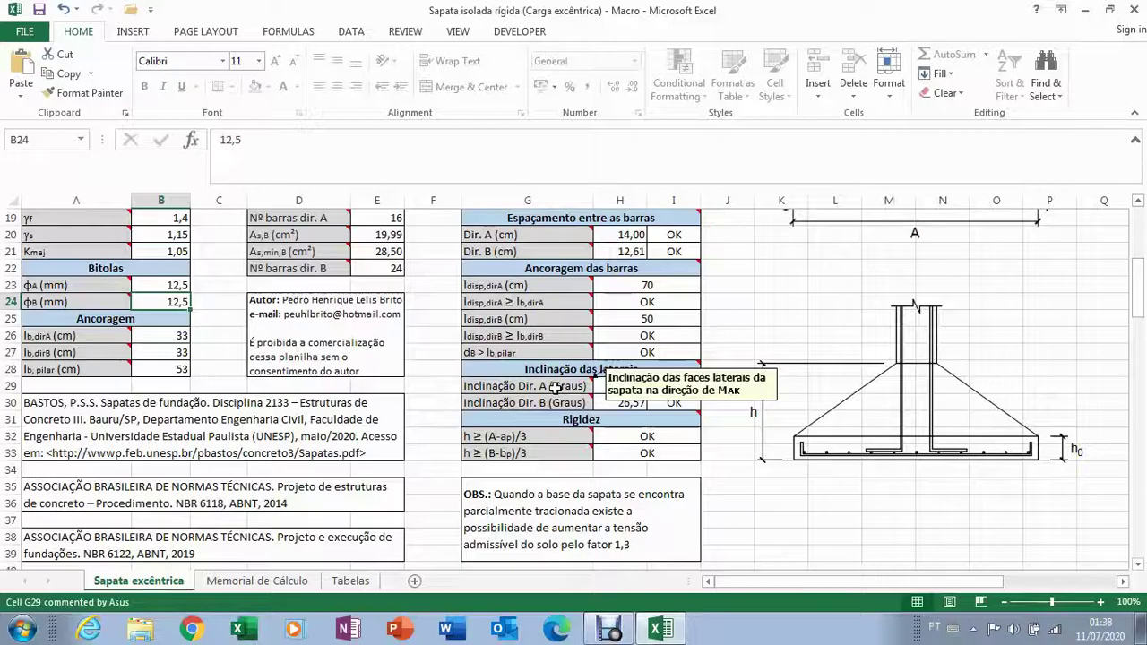
pyautogui.scroll(4, 905, 300)
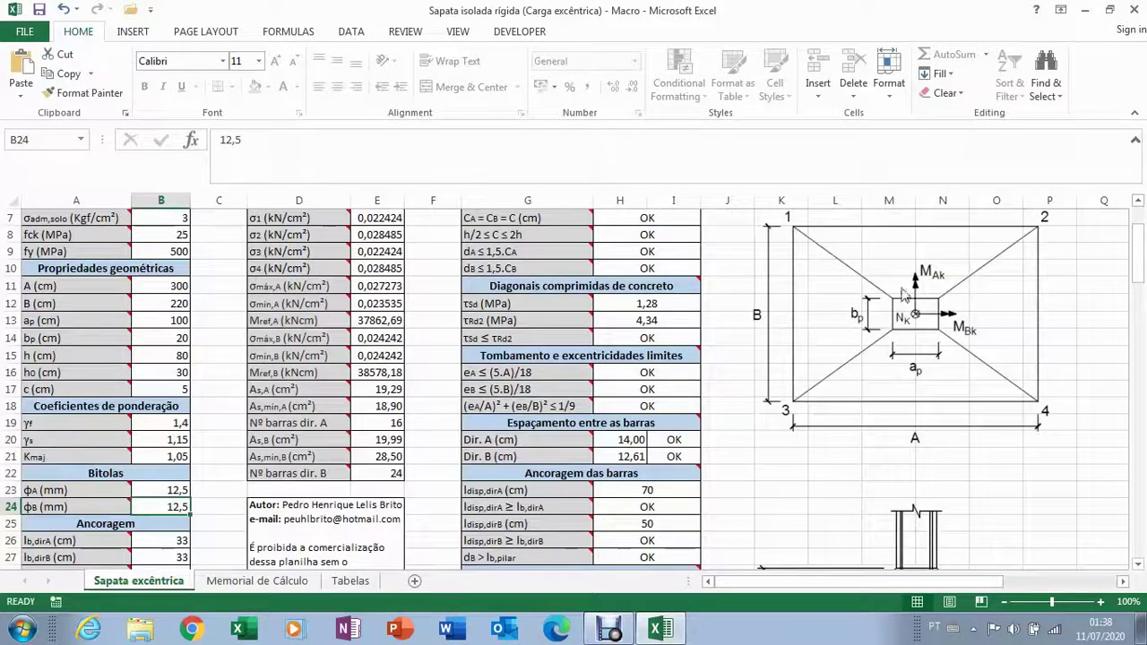
pyautogui.scroll(2, 914, 296)
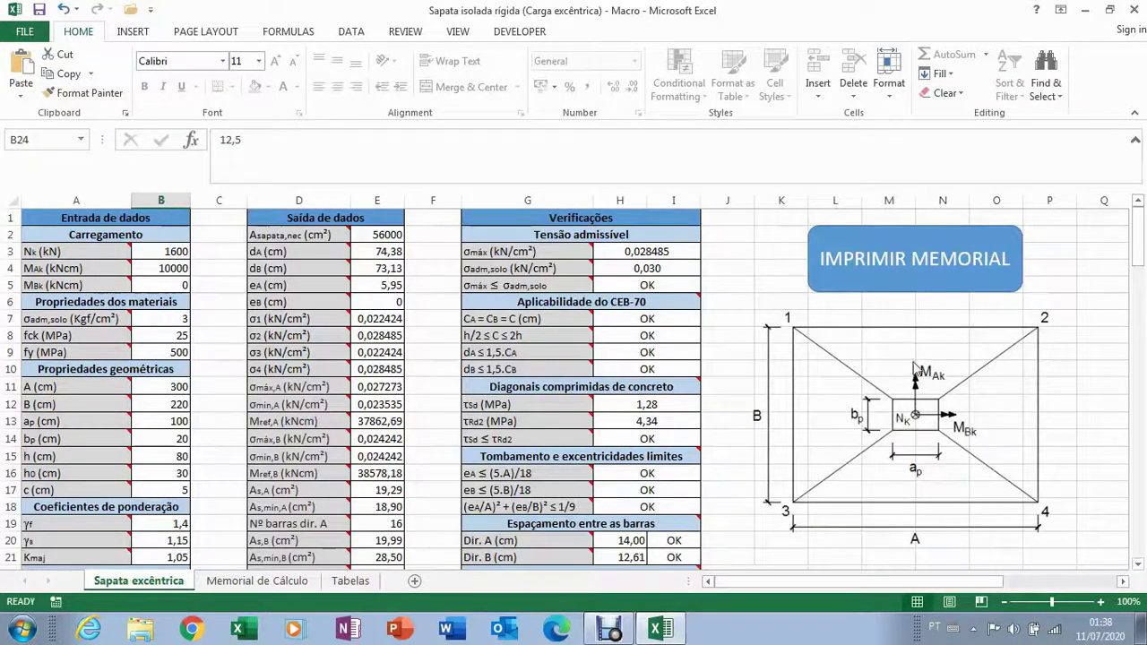
pyautogui.scroll(-1, 915, 362)
pyautogui.scroll(-2, 896, 381)
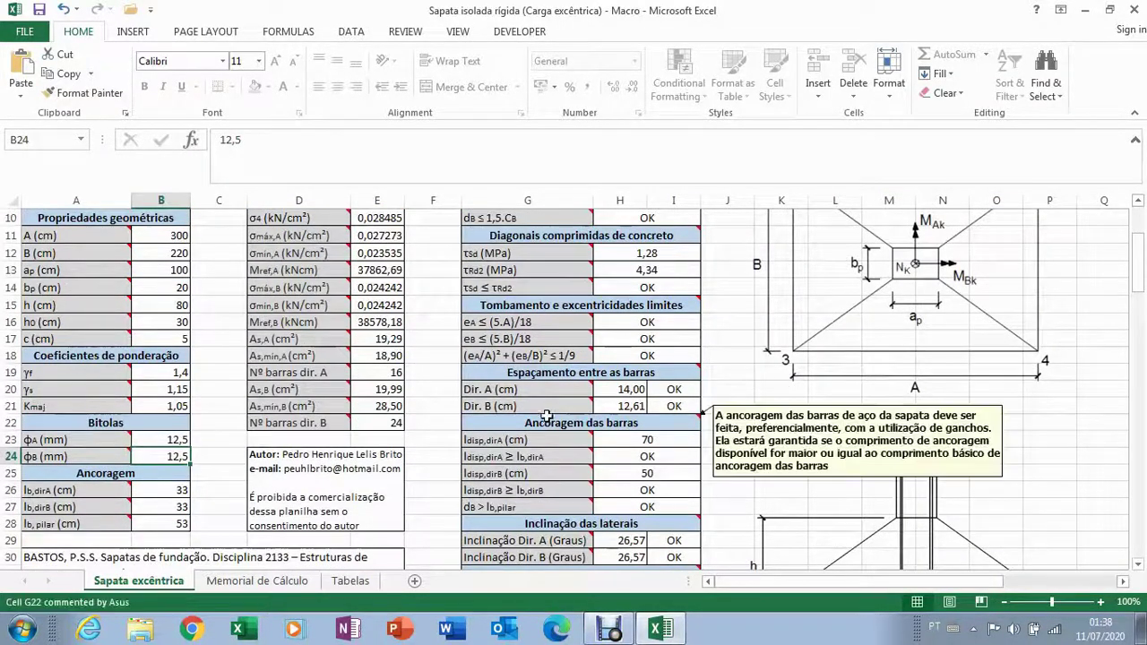
pyautogui.scroll(-2, 564, 444)
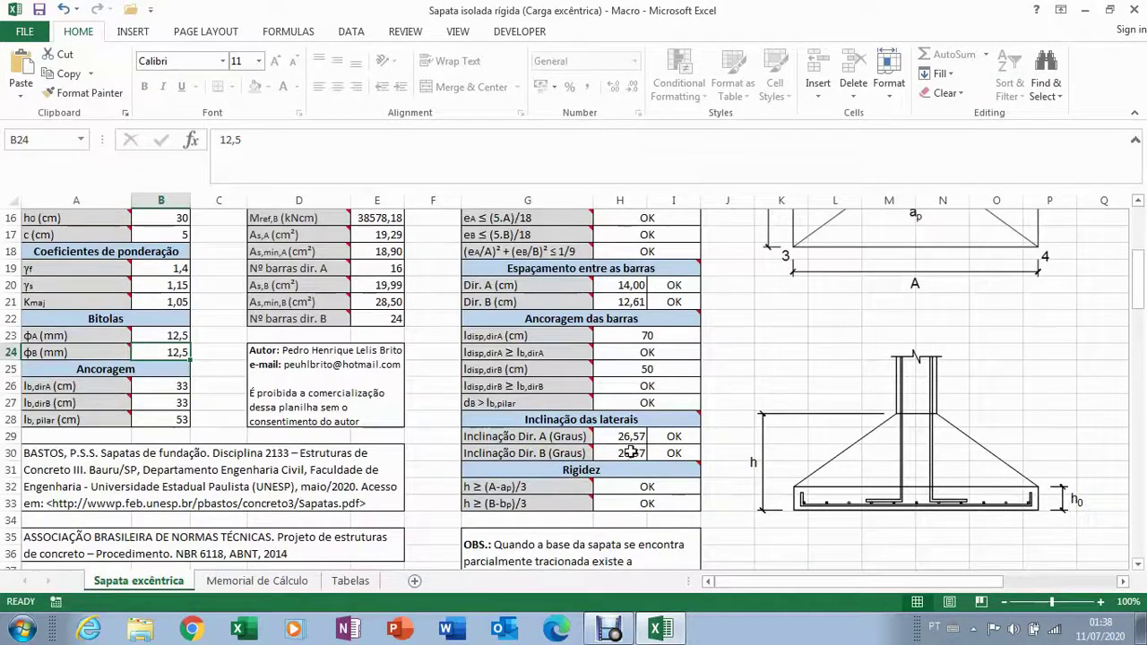
pyautogui.scroll(4, 632, 452)
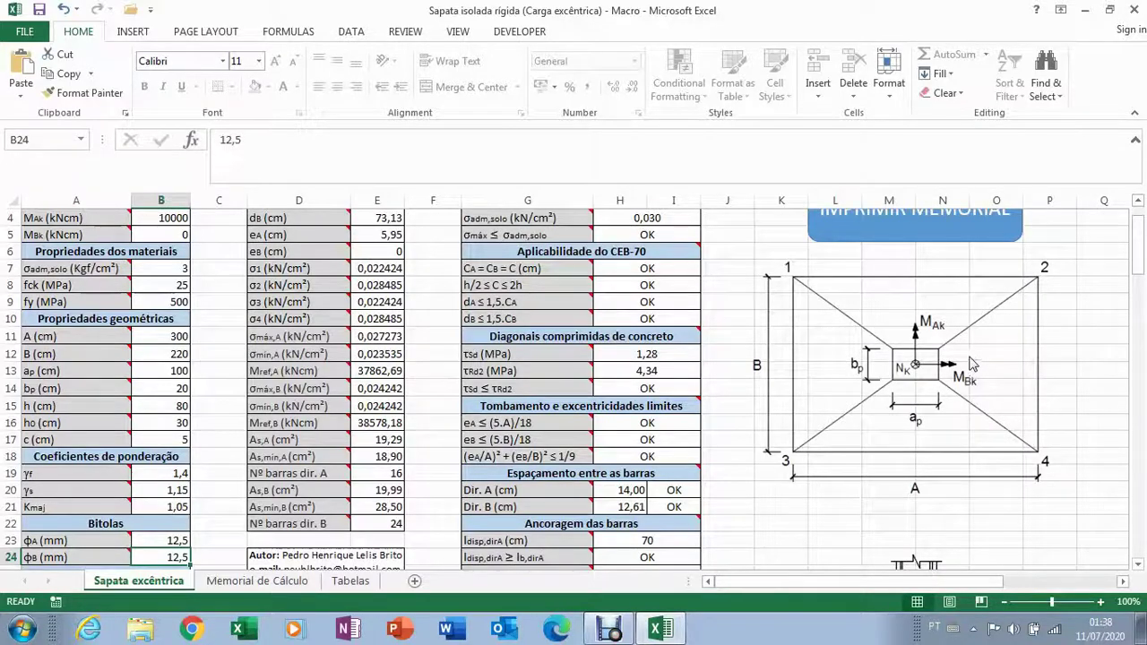
pyautogui.scroll(-4, 825, 348)
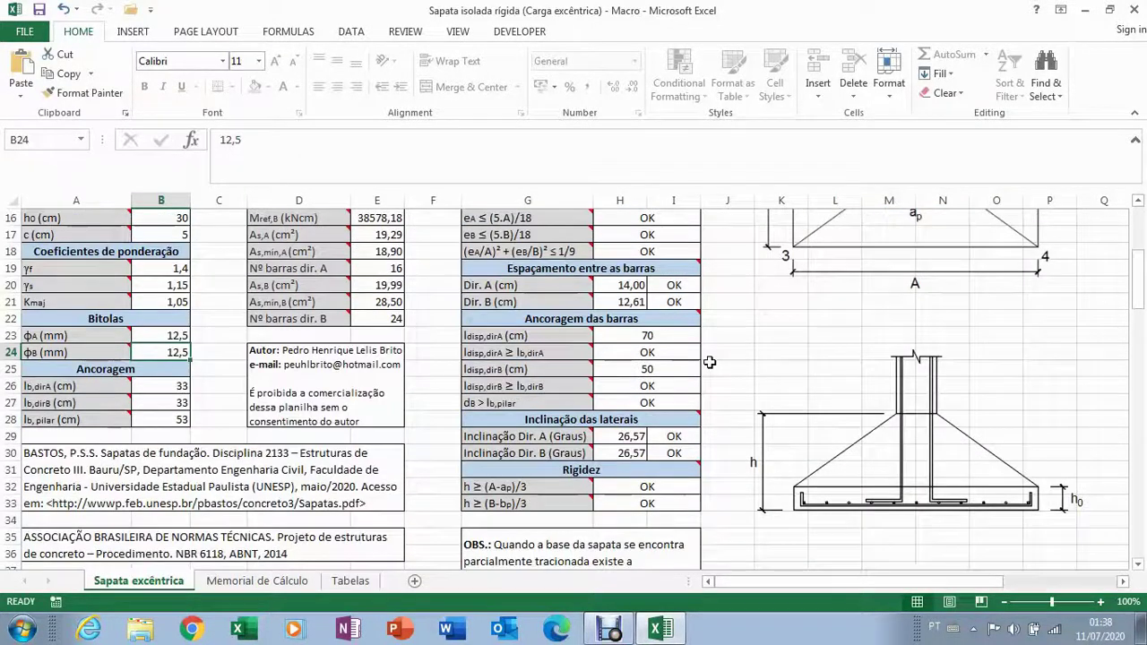
pyautogui.scroll(-1, 709, 362)
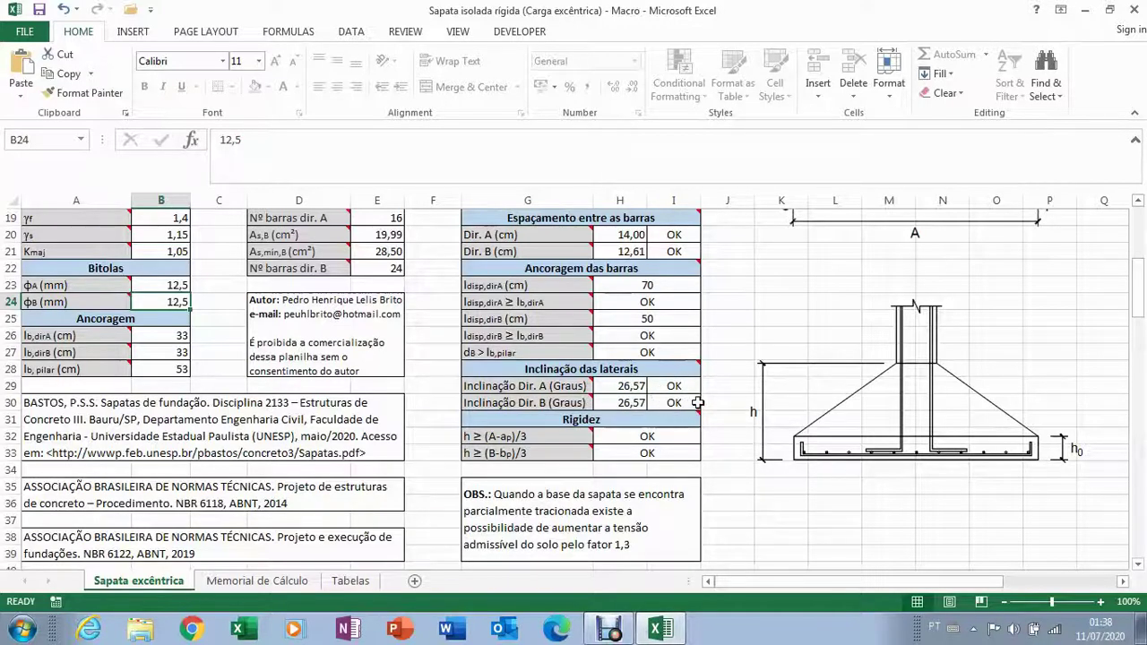
# - Read the rigidity conditions for h in both directions and the note on increasing the admissible soil stress
pyautogui.moveTo(689, 413)
pyautogui.scroll(-1, 650, 407)
pyautogui.moveTo(588, 365)
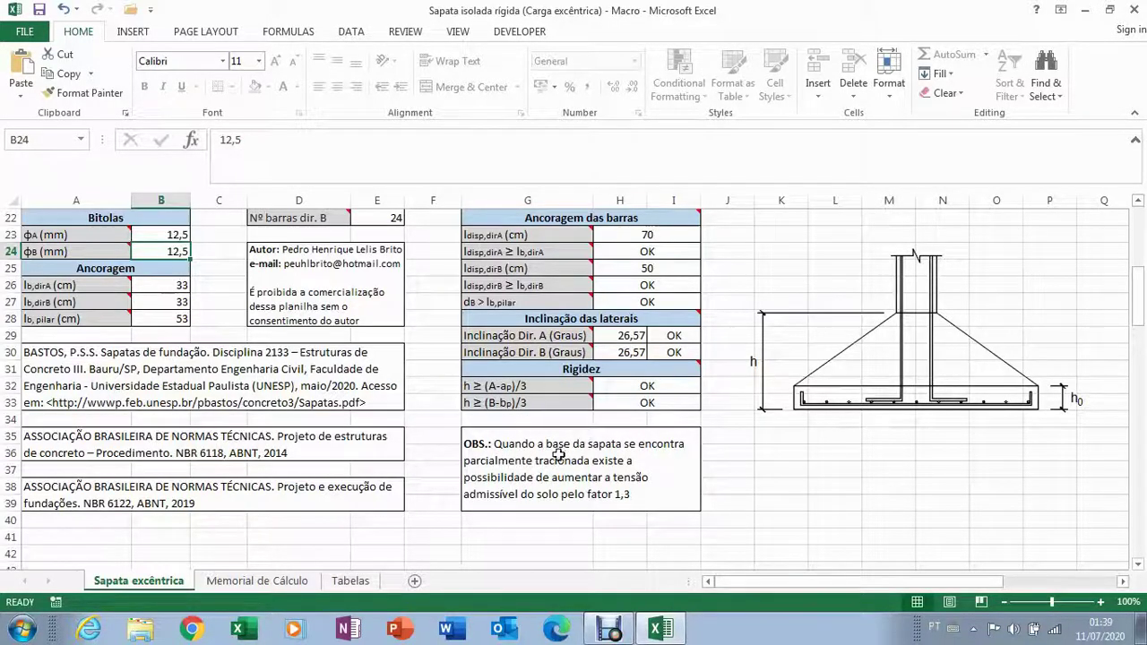
pyautogui.scroll(3, 547, 457)
pyautogui.scroll(-2, 444, 450)
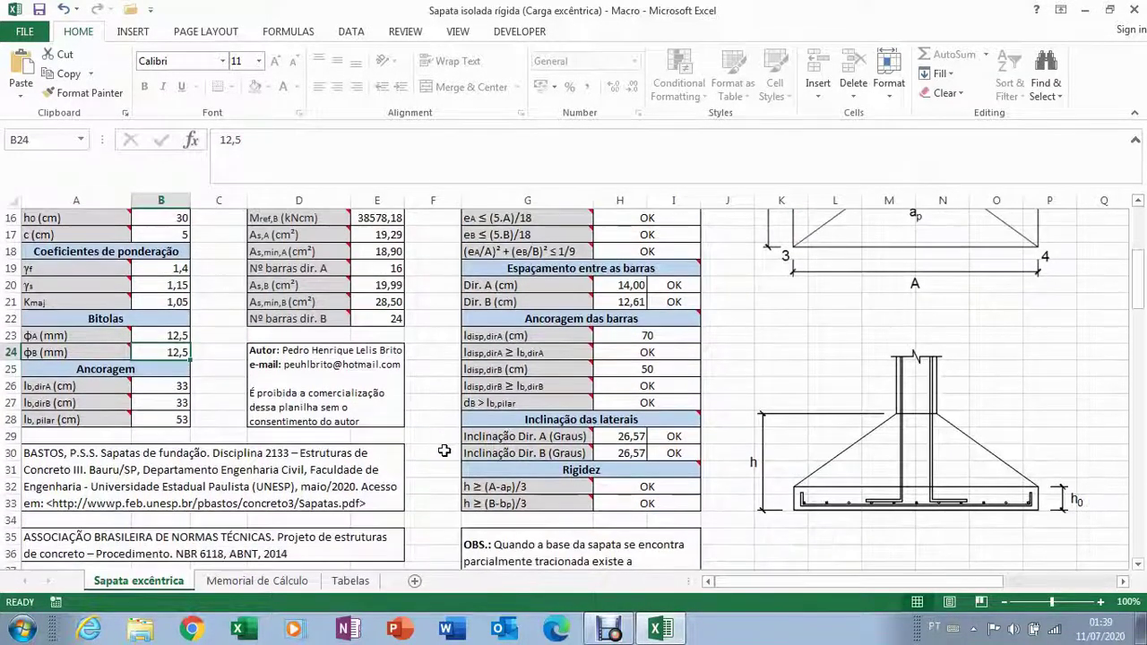
pyautogui.scroll(3, 376, 412)
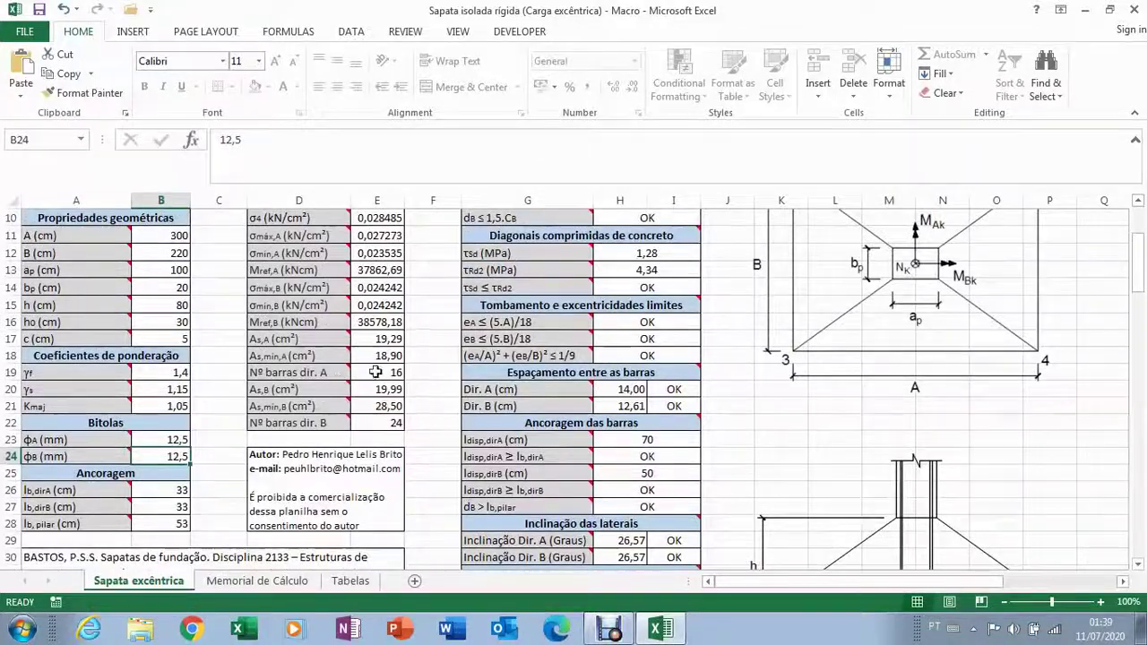
pyautogui.scroll(-3, 251, 336)
pyautogui.scroll(-1, 255, 347)
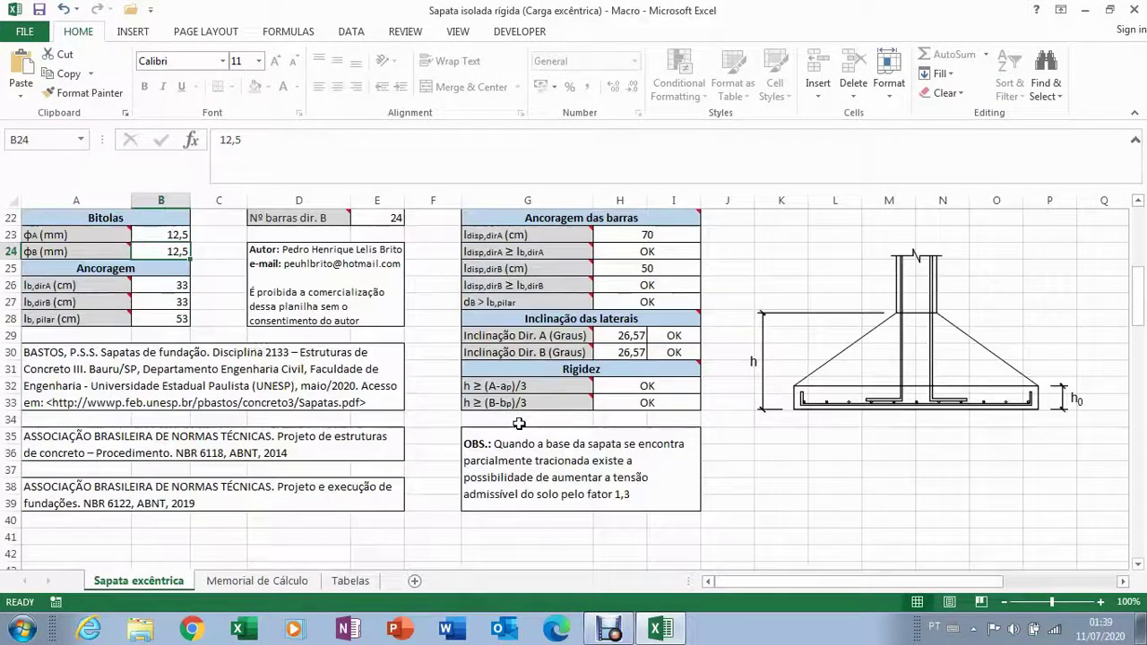
pyautogui.scroll(4, 428, 398)
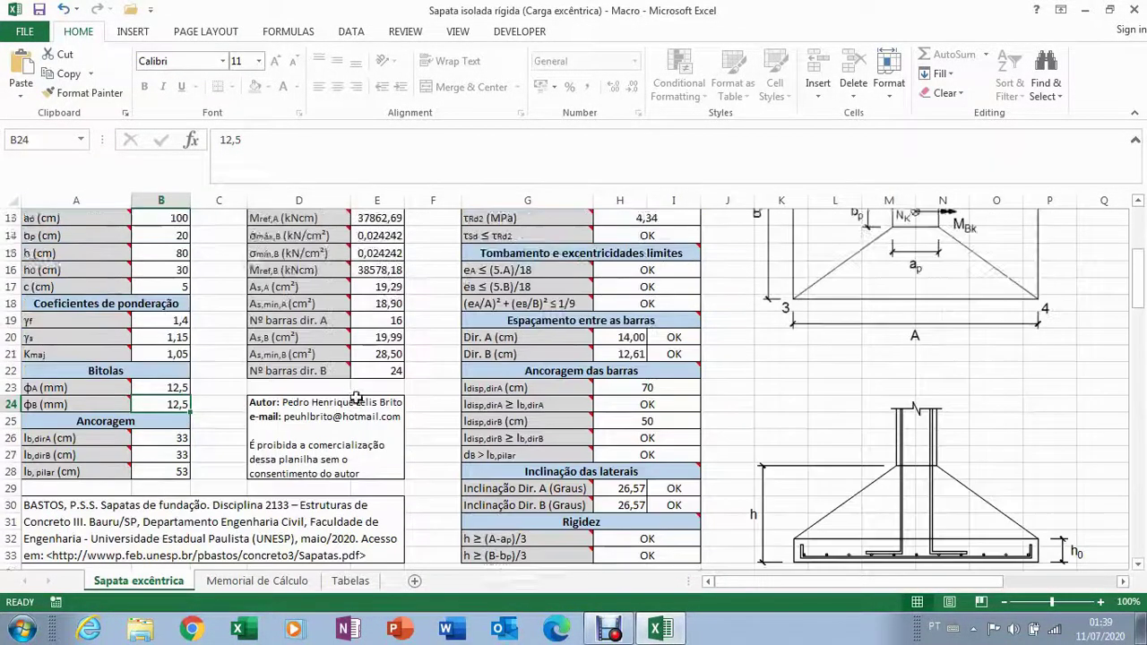
# - Set the footing height h to 70 cm and review the verifications from the CEB-70 applicability checks to rigidity
pyautogui.click(159, 305)
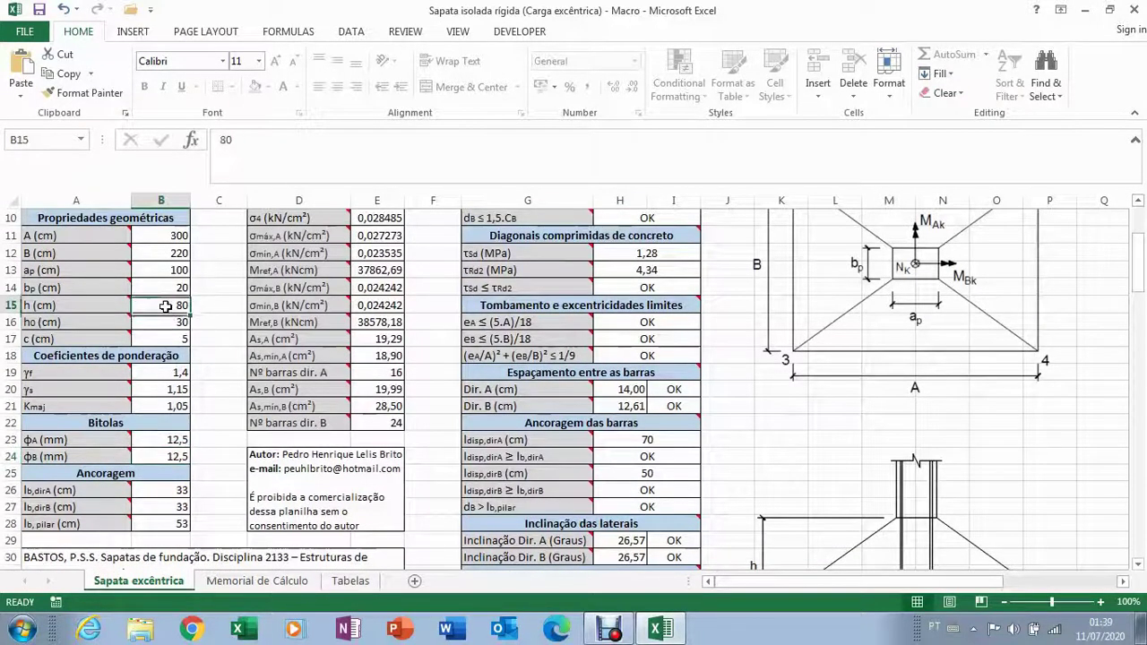
pyautogui.scroll(1, 188, 327)
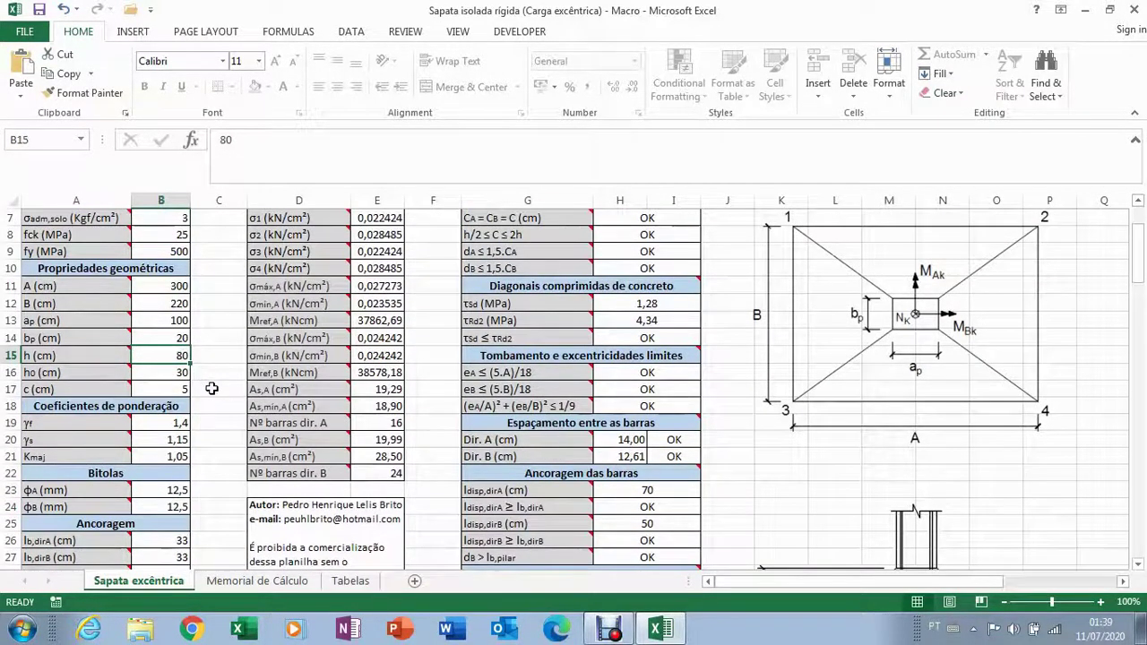
pyautogui.write('7')
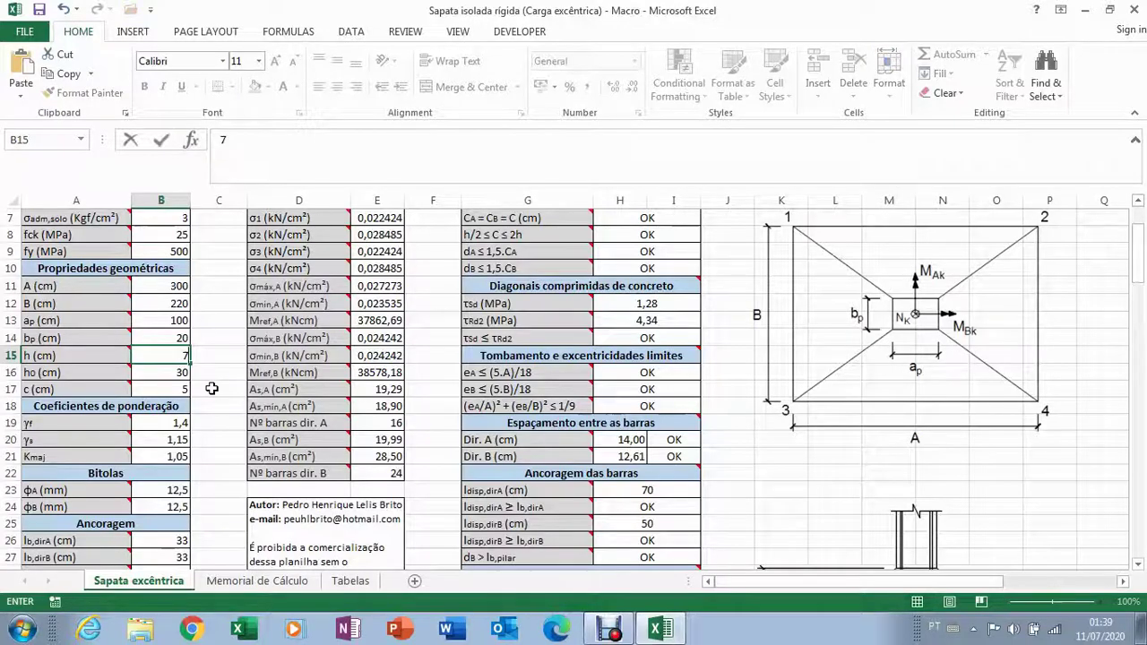
pyautogui.write('0')
pyautogui.press('Return')
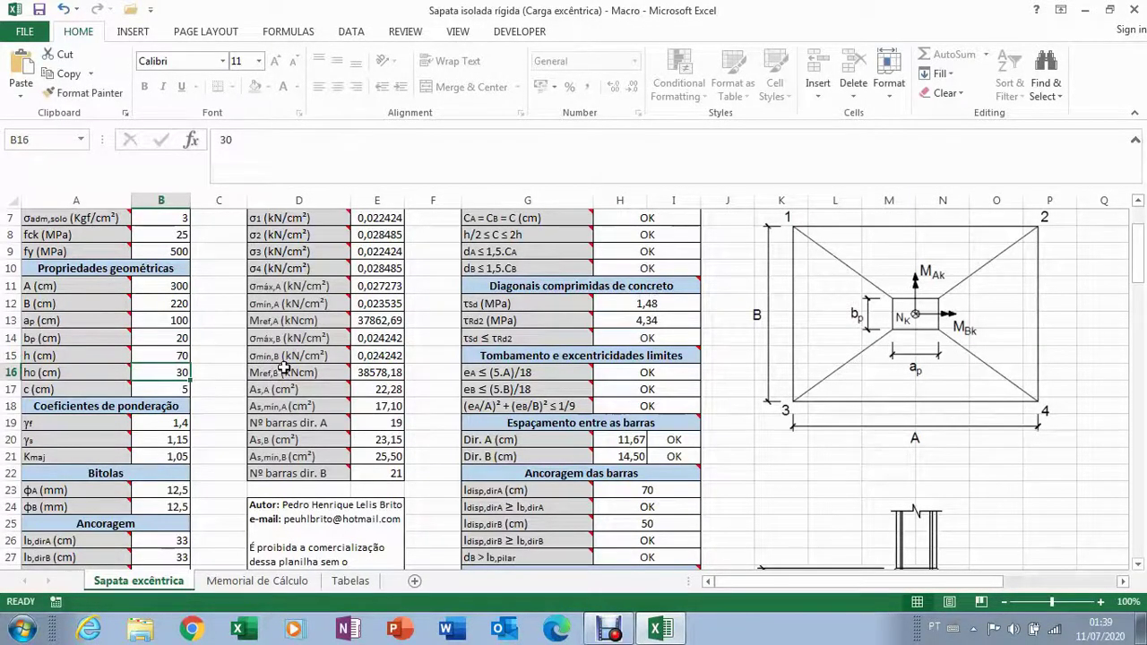
pyautogui.scroll(-2, 283, 368)
pyautogui.scroll(-1, 284, 367)
pyautogui.scroll(5, 627, 336)
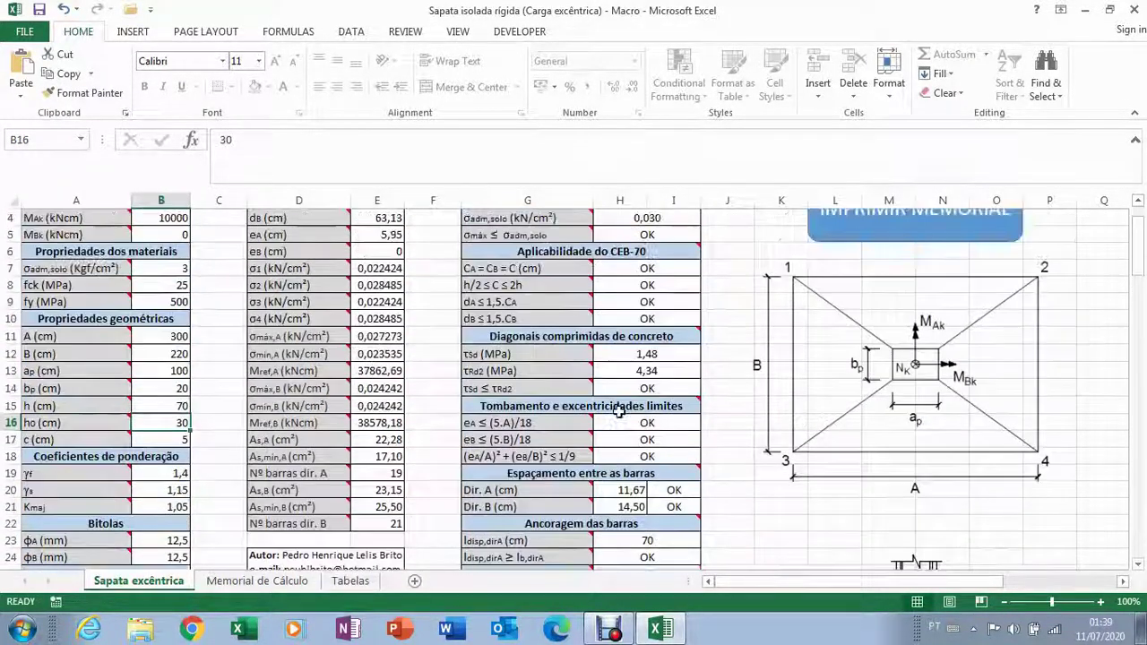
pyautogui.scroll(-4, 619, 411)
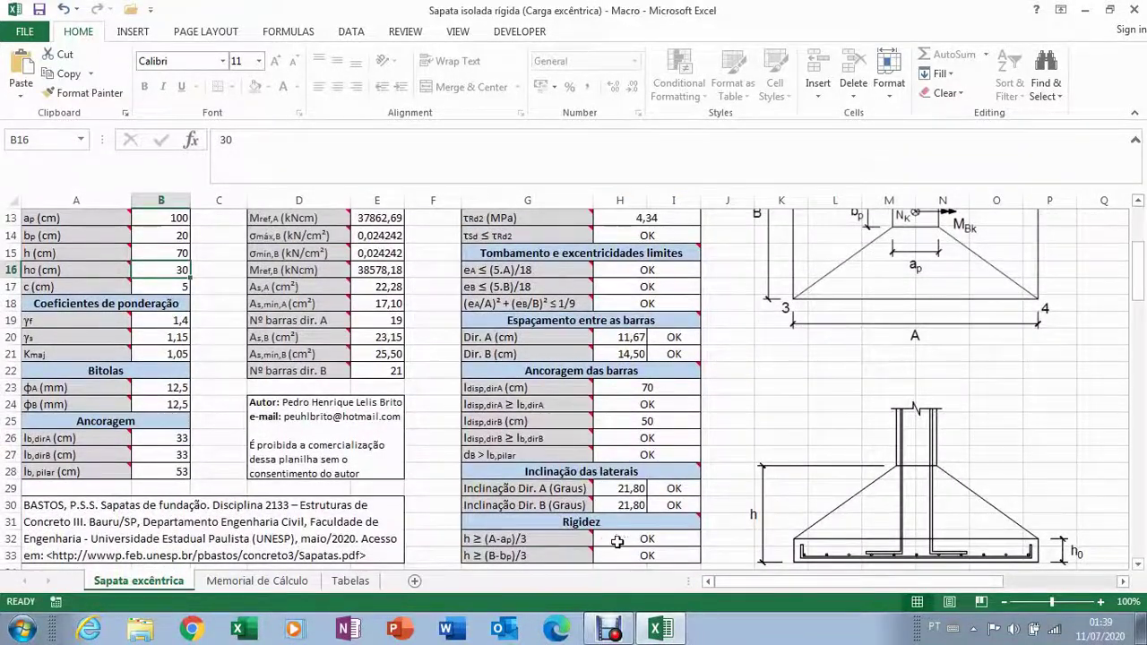
pyautogui.scroll(2, 663, 470)
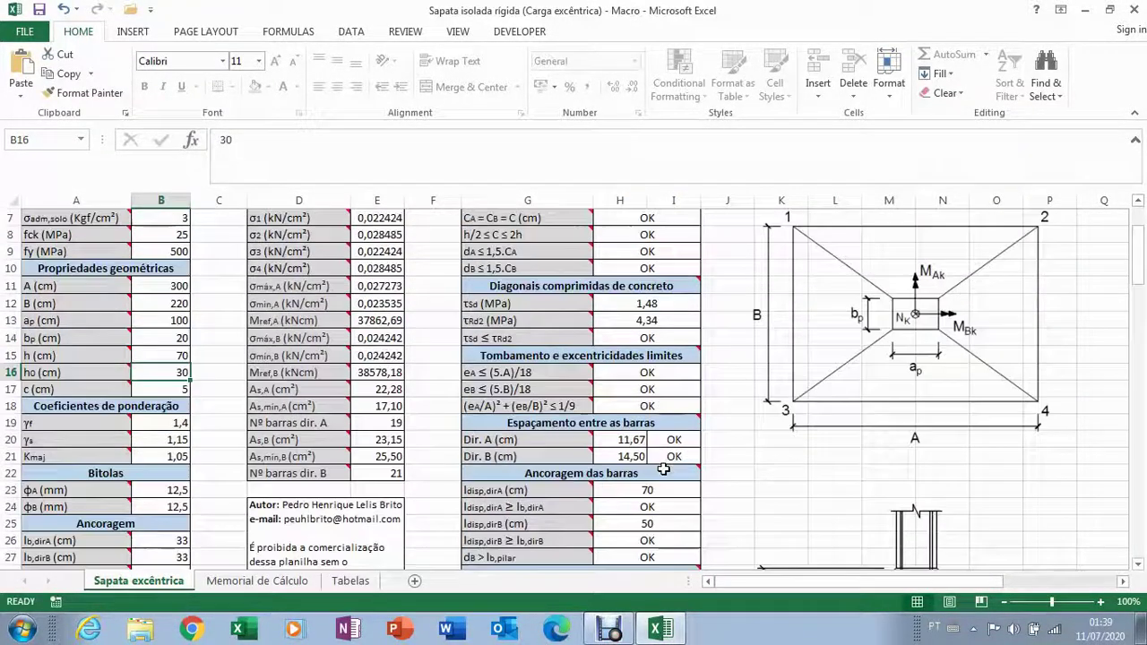
# - Set the footing height h back to 80 cm to compare the steel areas and numbers of bars
pyautogui.click(164, 352)
pyautogui.write('80')
pyautogui.press('Return')
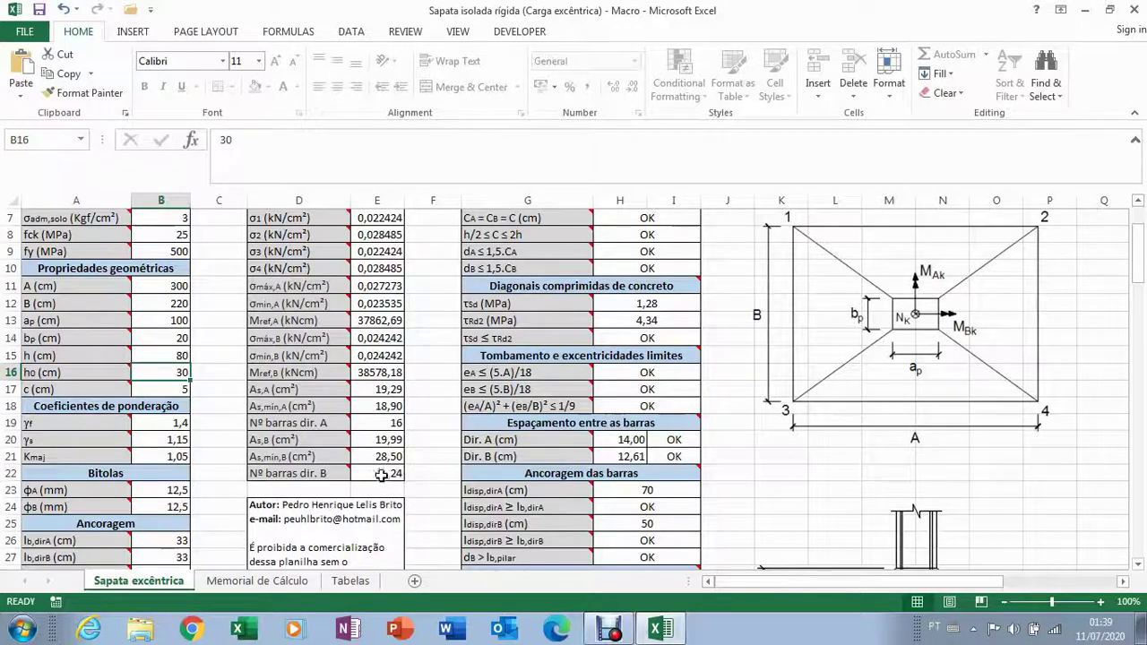
# - Set the footing height h to 70 cm again and recheck the bar counts and verifications
pyautogui.click(173, 355)
pyautogui.write('70')
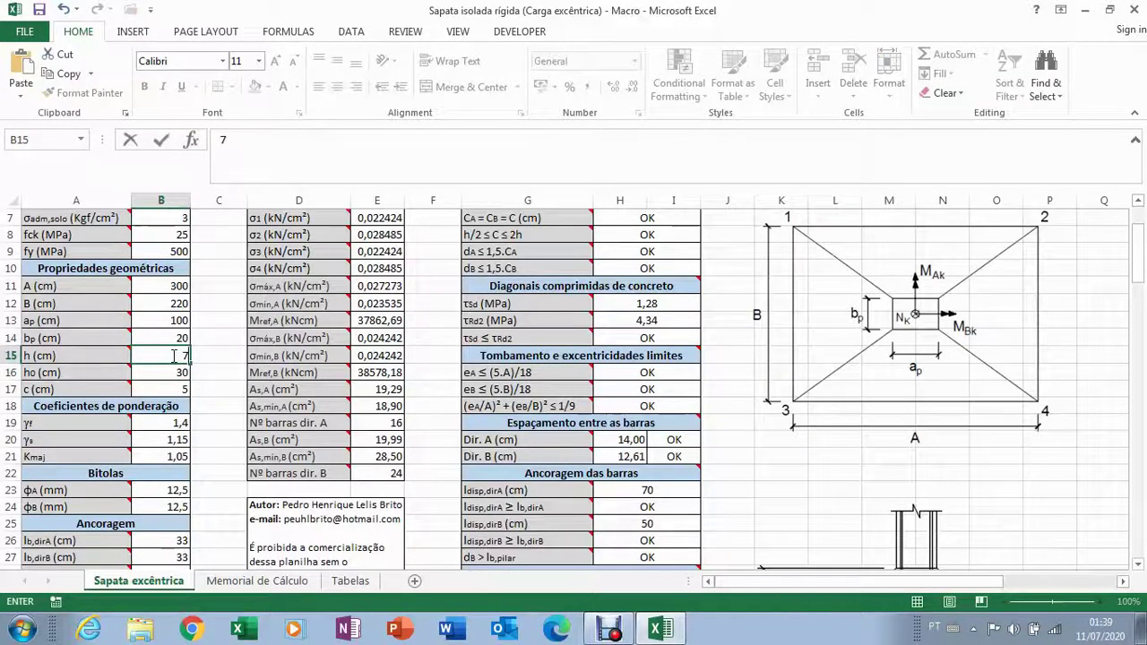
pyautogui.press('Return')
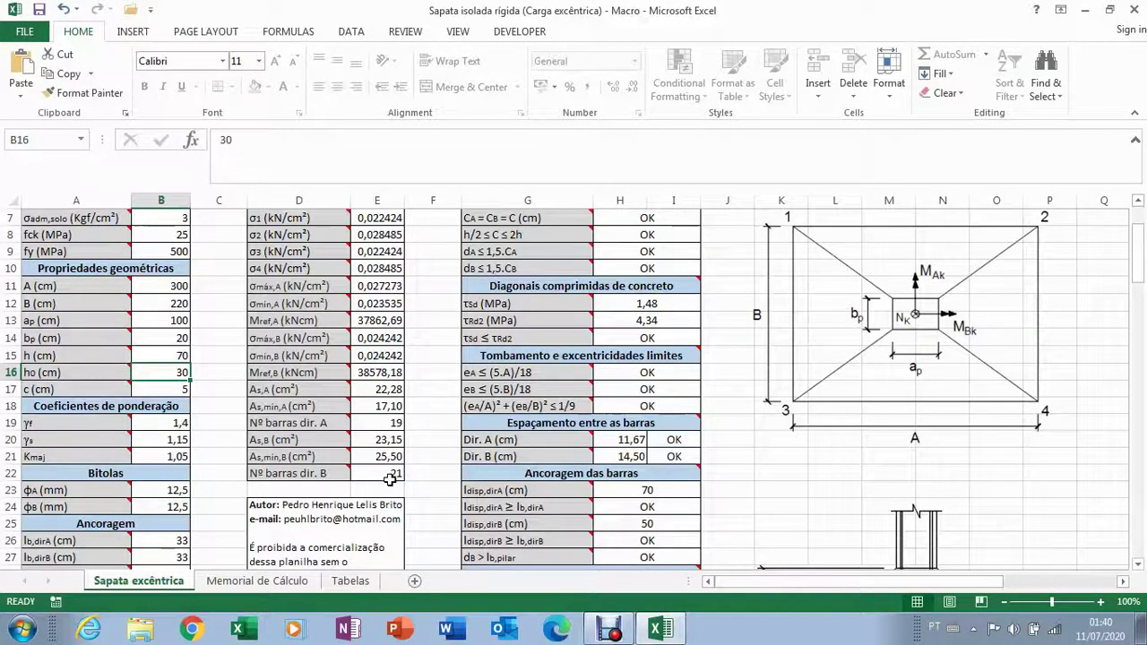
pyautogui.scroll(-4, 390, 480)
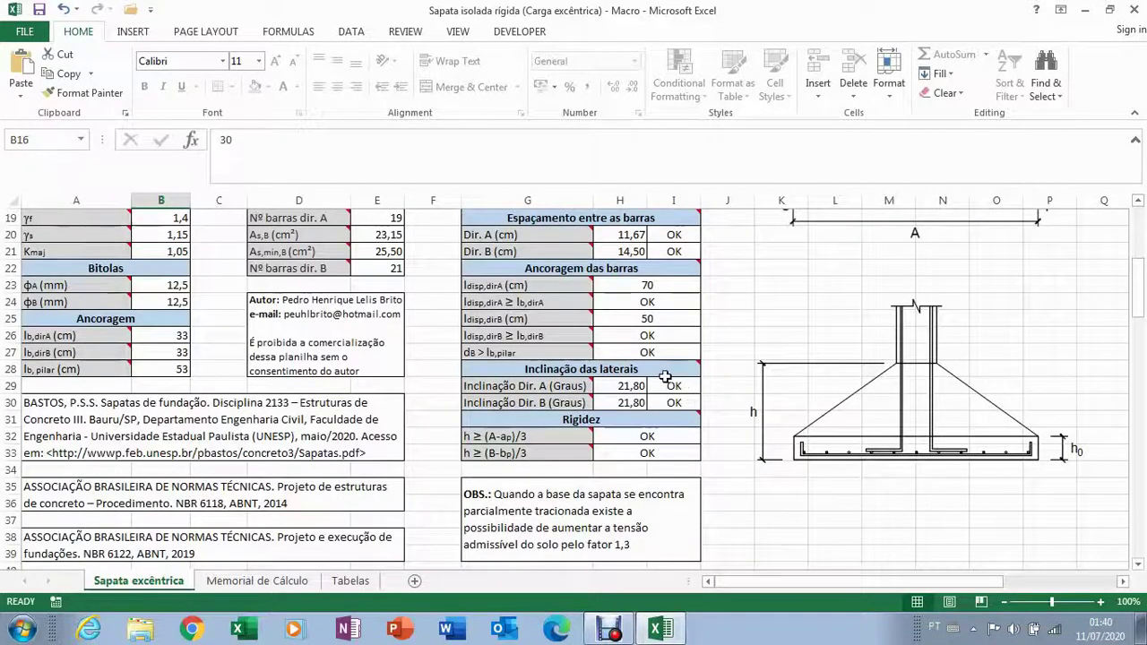
pyautogui.scroll(6, 681, 381)
pyautogui.scroll(-1, 583, 374)
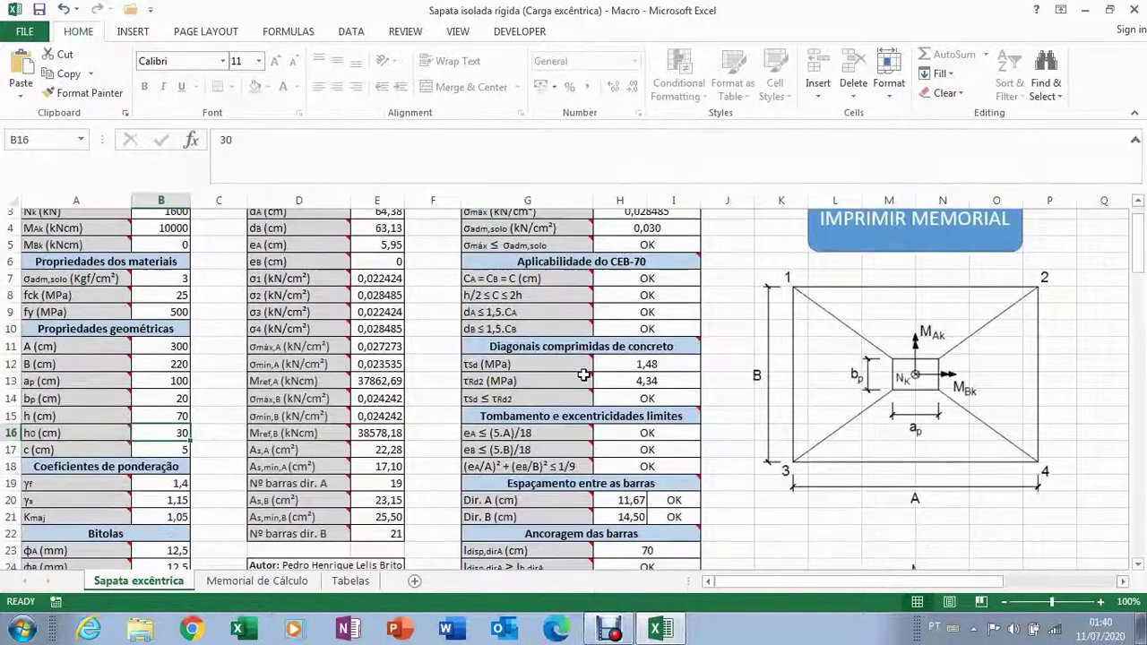
pyautogui.scroll(-1, 584, 375)
# - Try a footing height h of 65 cm to test the rigidity checks in directions A and B
pyautogui.click(175, 405)
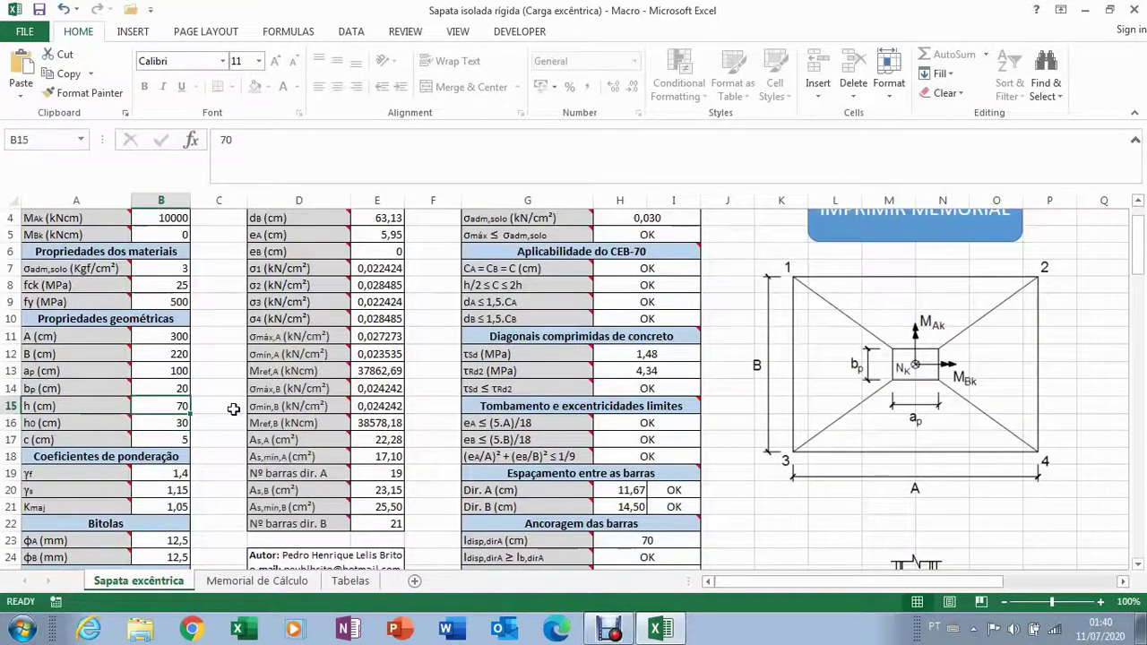
pyautogui.scroll(-1, 230, 409)
pyautogui.write('6')
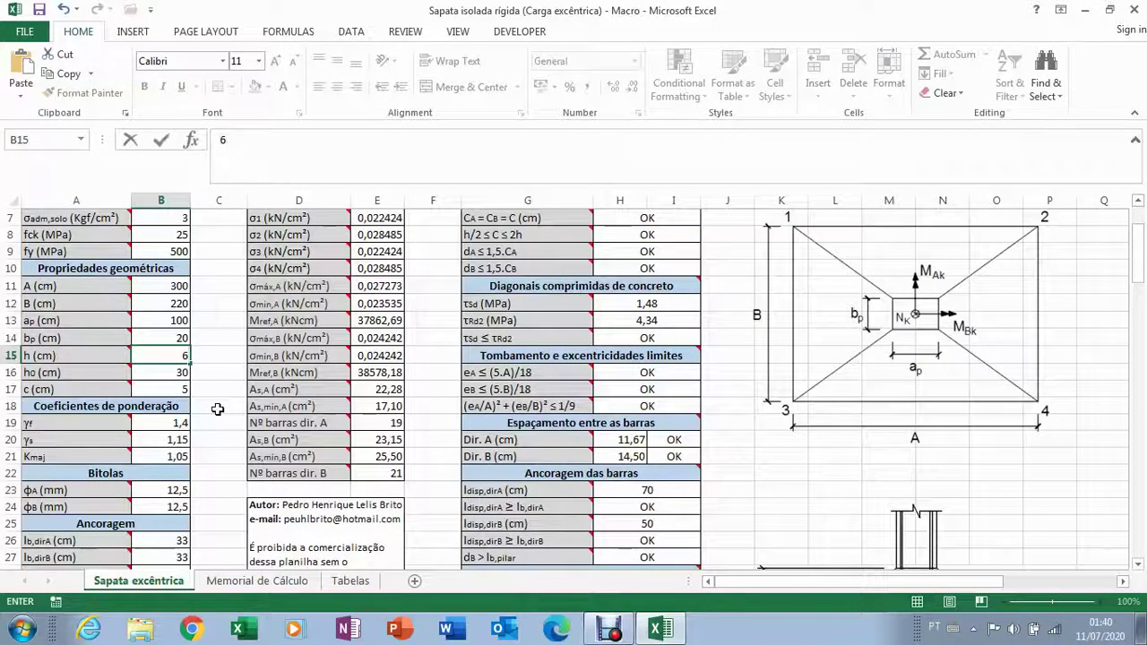
pyautogui.write('5')
pyautogui.press('Return')
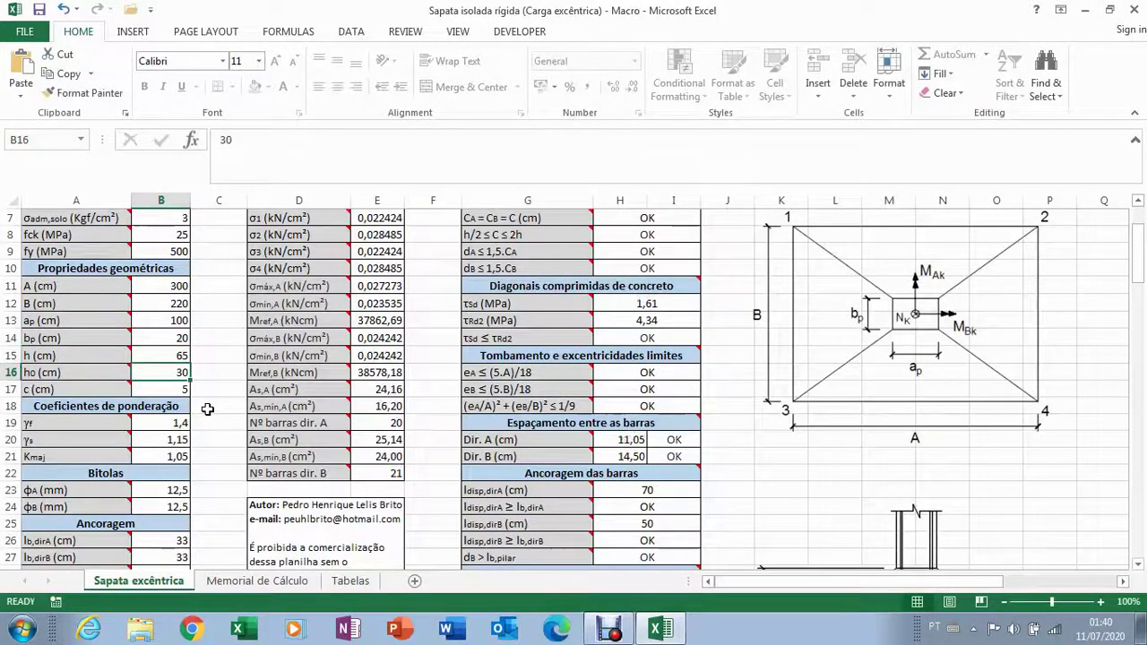
pyautogui.scroll(-2, 220, 406)
pyautogui.scroll(-1, 220, 406)
pyautogui.scroll(1, 192, 315)
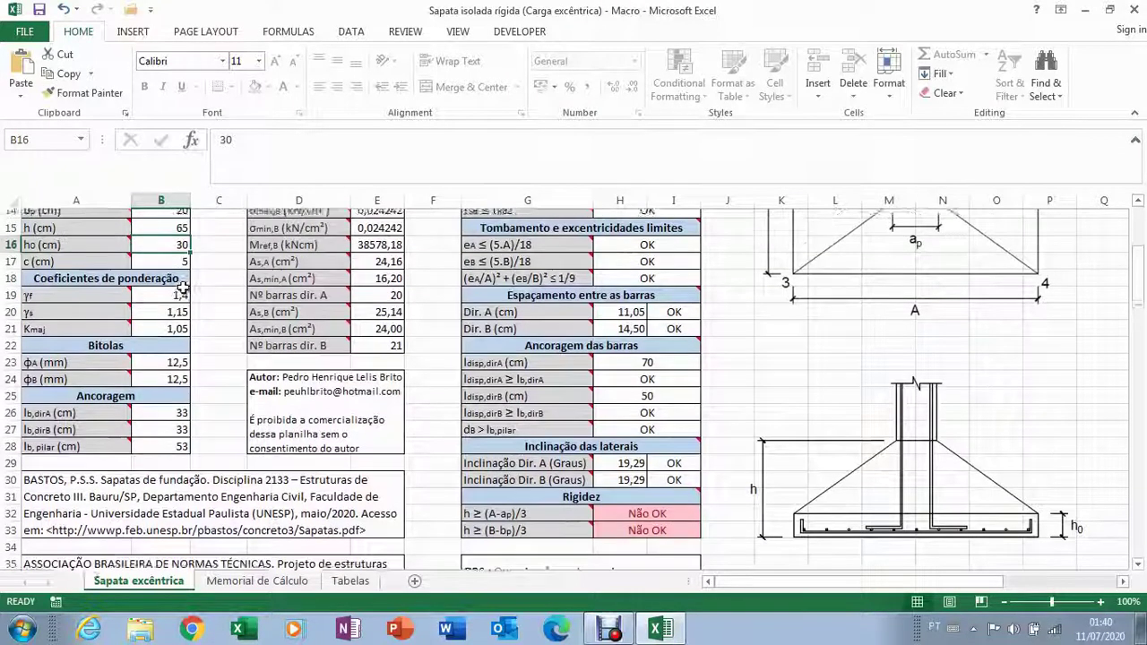
pyautogui.scroll(-1, 339, 375)
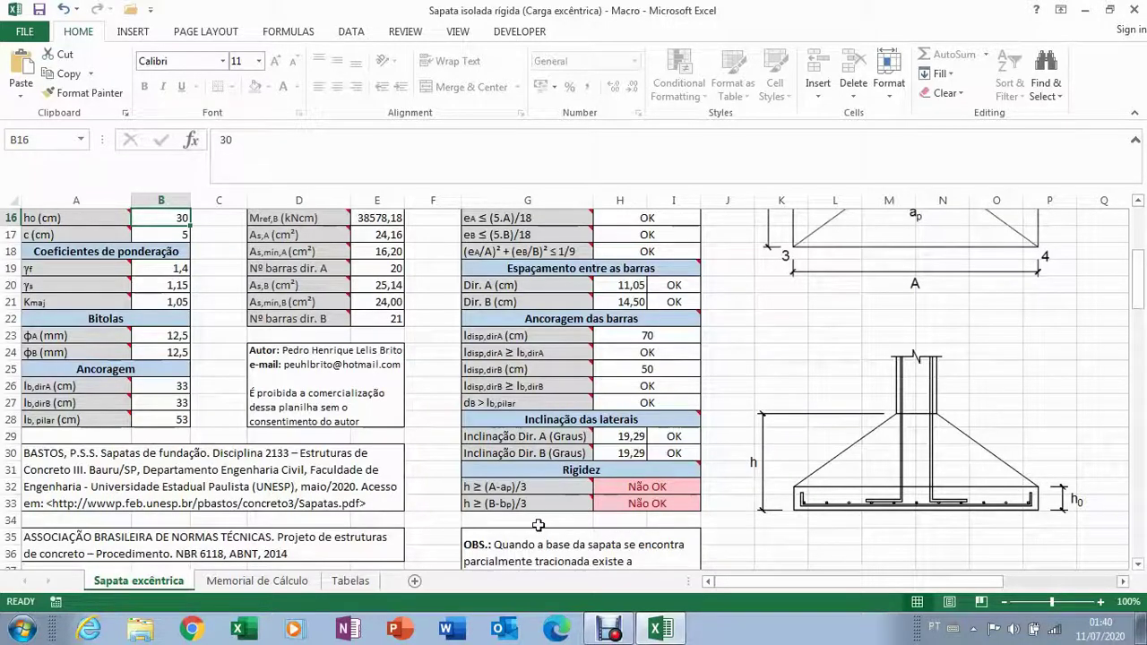
pyautogui.scroll(1, 544, 528)
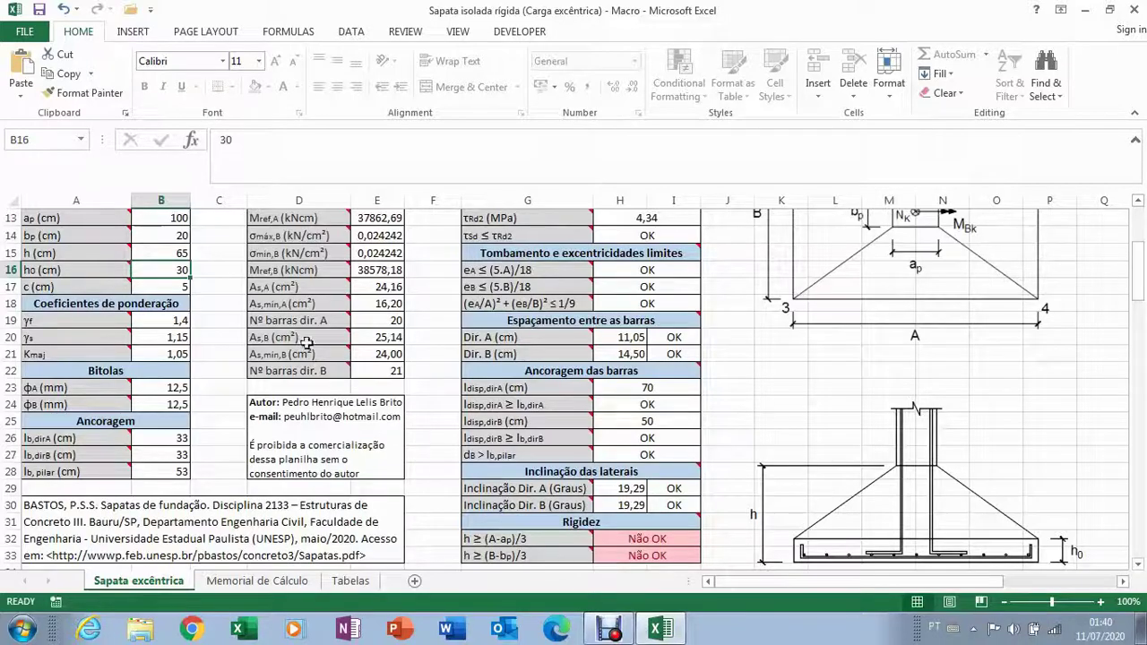
# - Try a footing height h of 66 cm and check the rigidity verifications in both directions
pyautogui.click(166, 254)
pyautogui.scroll(-1, 215, 287)
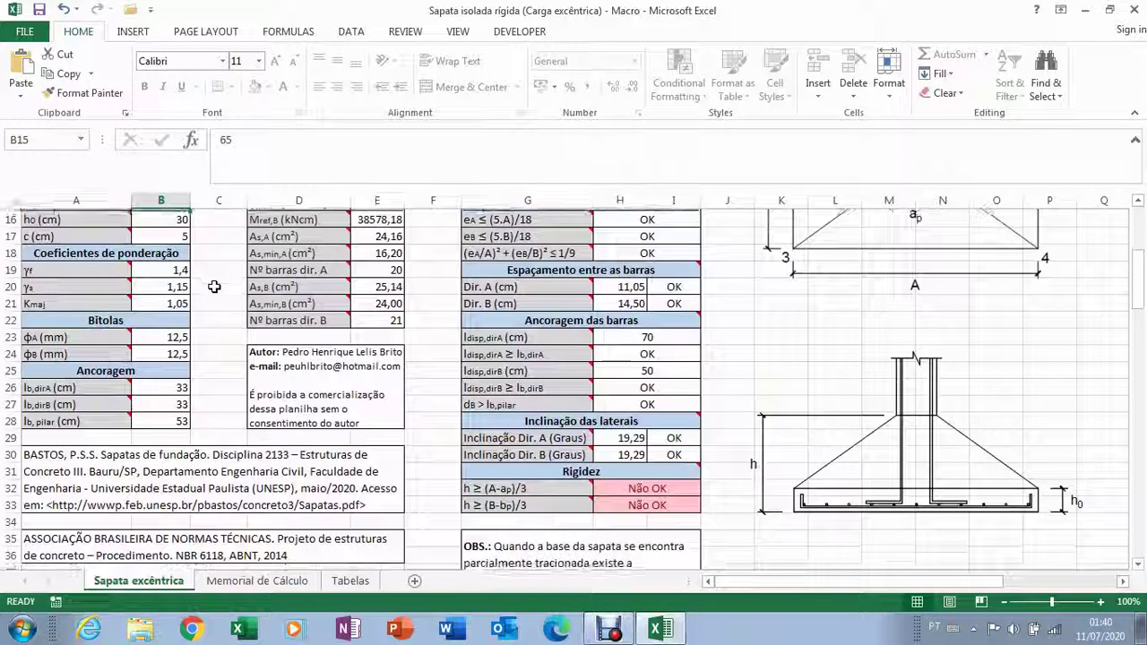
pyautogui.scroll(1, 220, 285)
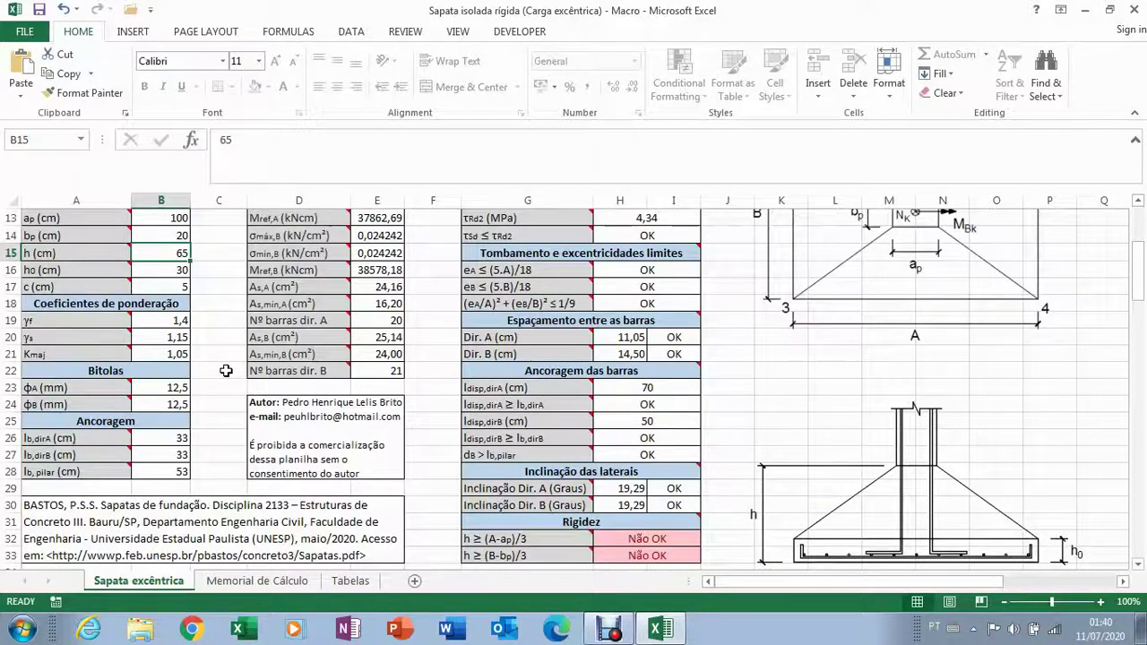
pyautogui.write('6')
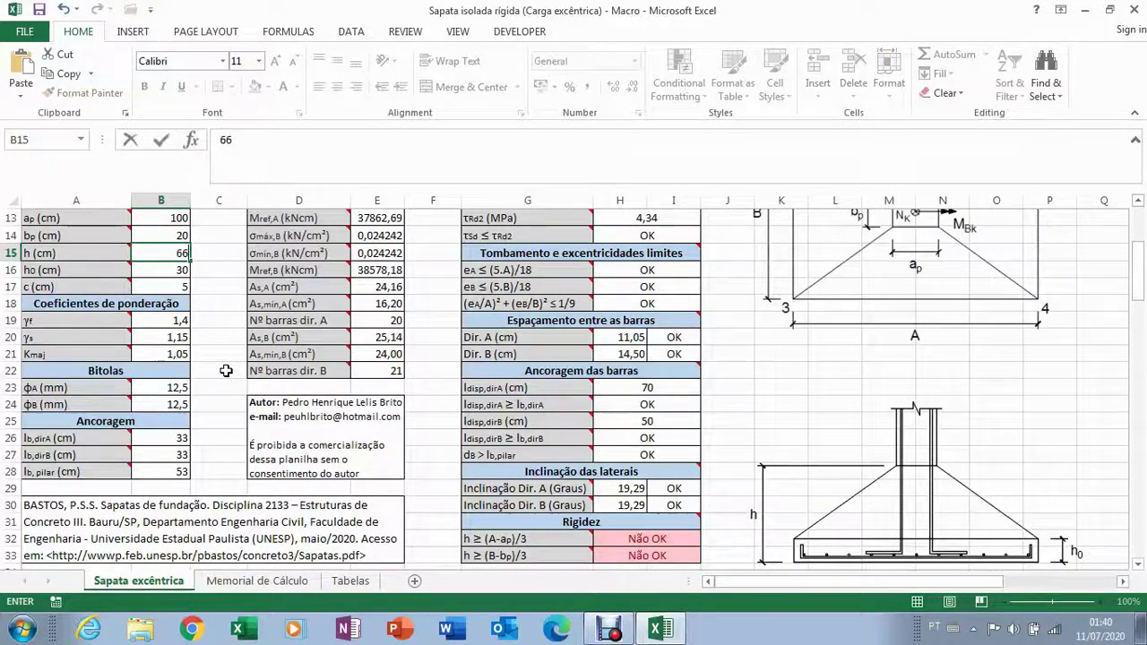
pyautogui.press('Return')
pyautogui.scroll(-2, 224, 370)
pyautogui.scroll(2, 224, 370)
# - Set the footing height h to 67 cm and review all the verifications and output data
pyautogui.click(179, 253)
pyautogui.write('67')
pyautogui.press('Return')
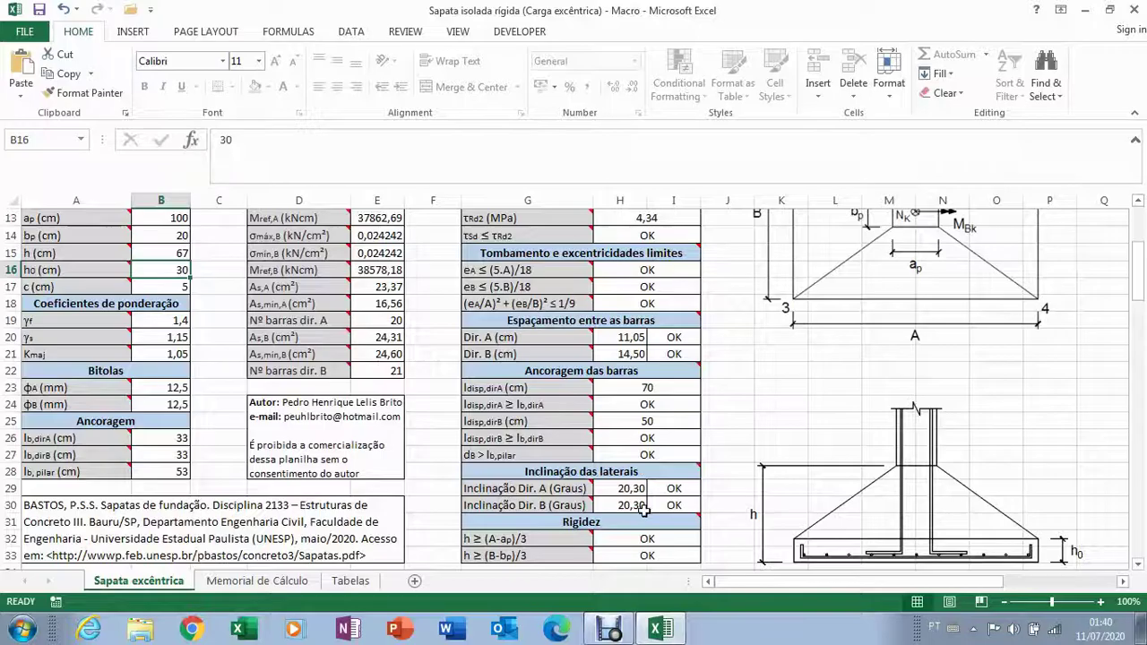
pyautogui.scroll(1, 717, 419)
pyautogui.scroll(2, 716, 418)
pyautogui.scroll(-2, 570, 397)
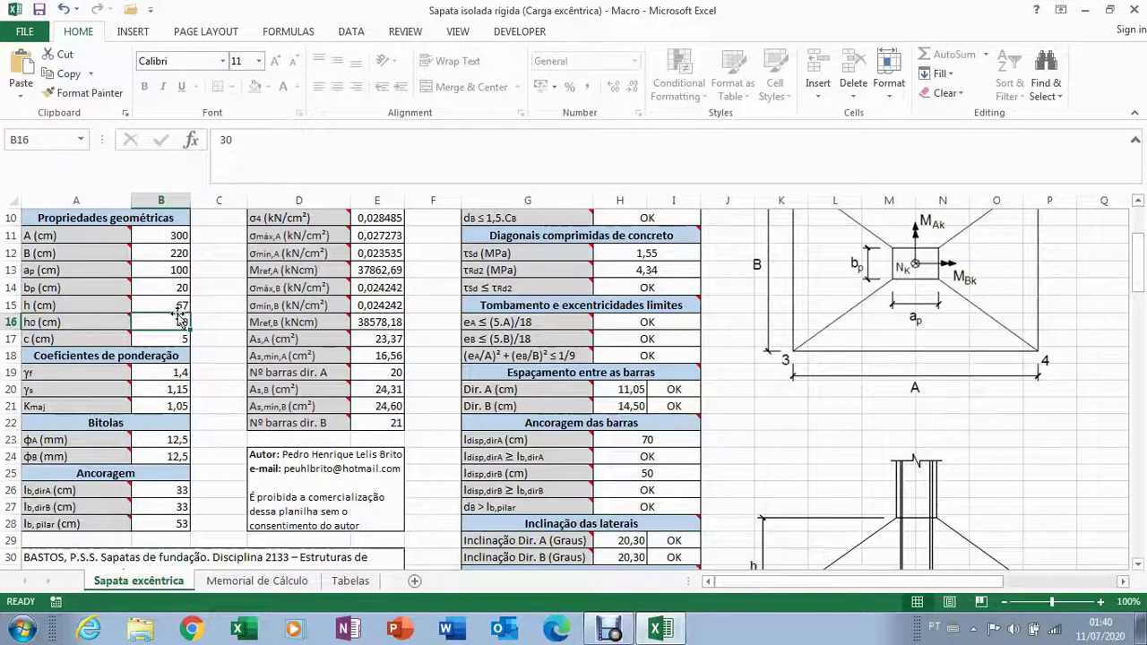
pyautogui.scroll(-5, 170, 316)
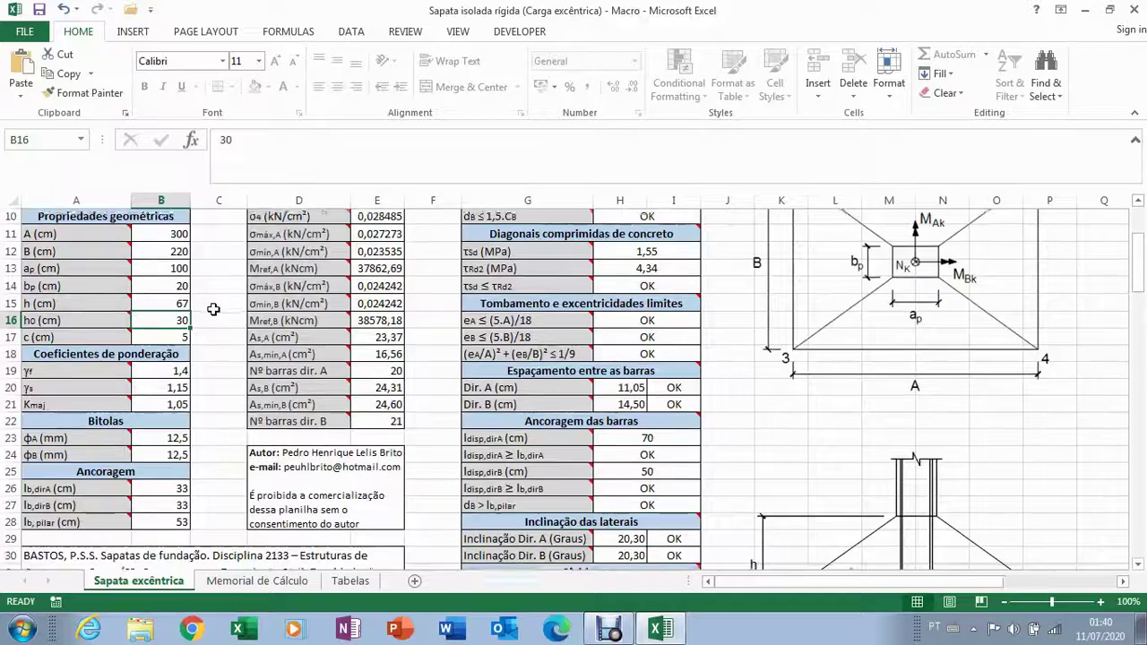
pyautogui.scroll(8, 228, 374)
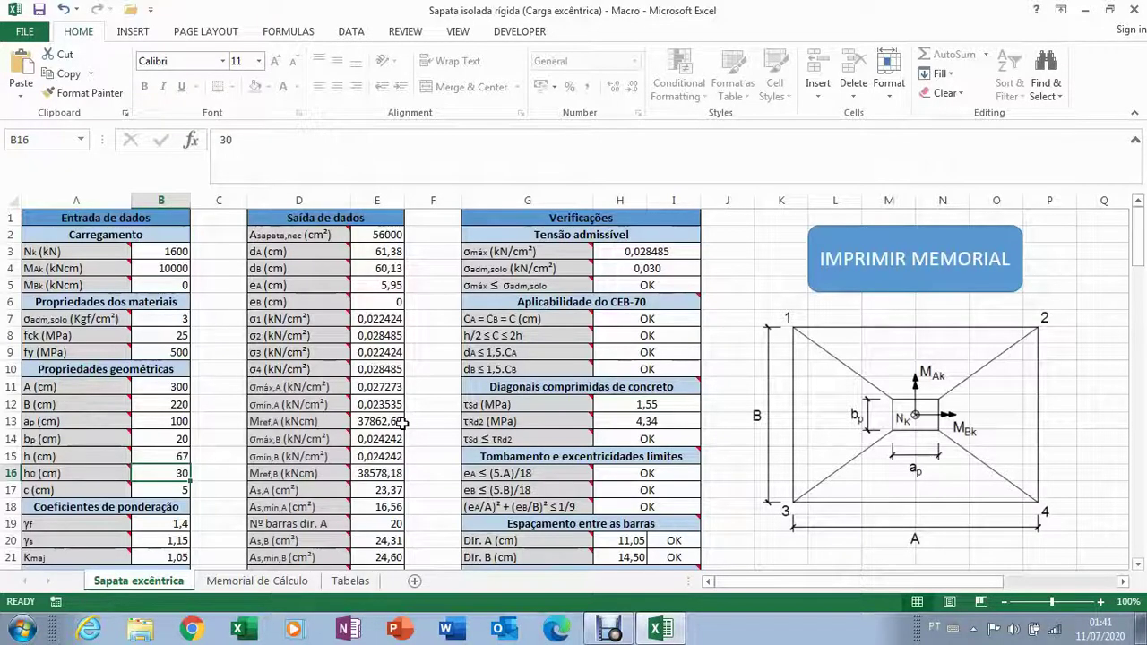
# - Examine the Memorial de Cálculo sheet from the loading data through soil stresses and steel areas to the bar anchorage and face inclination checks
pyautogui.click(303, 587)
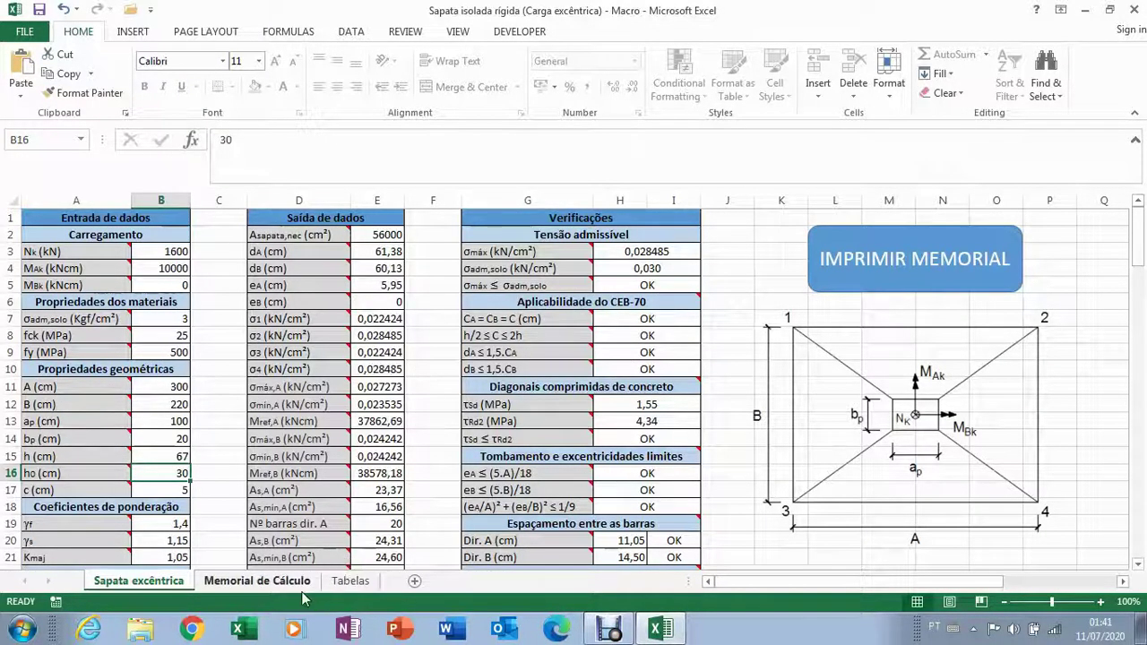
pyautogui.moveTo(1142, 455); pyautogui.dragTo(1132, 224)
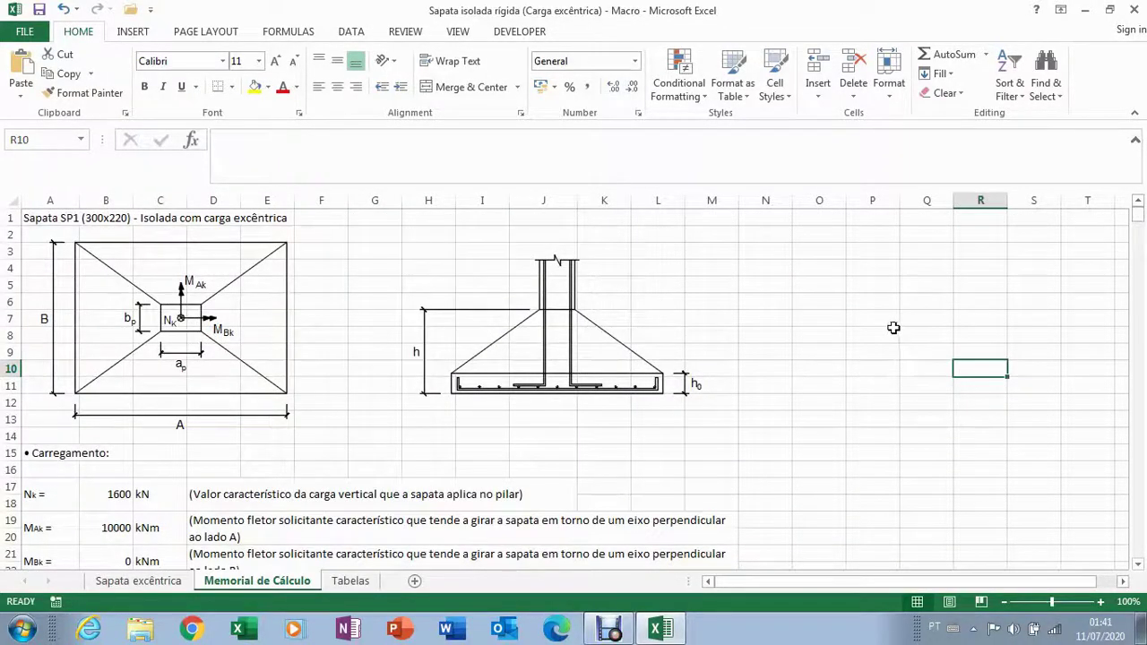
pyautogui.scroll(-9, 894, 328)
pyautogui.scroll(-9, 886, 329)
pyautogui.scroll(-2, 882, 335)
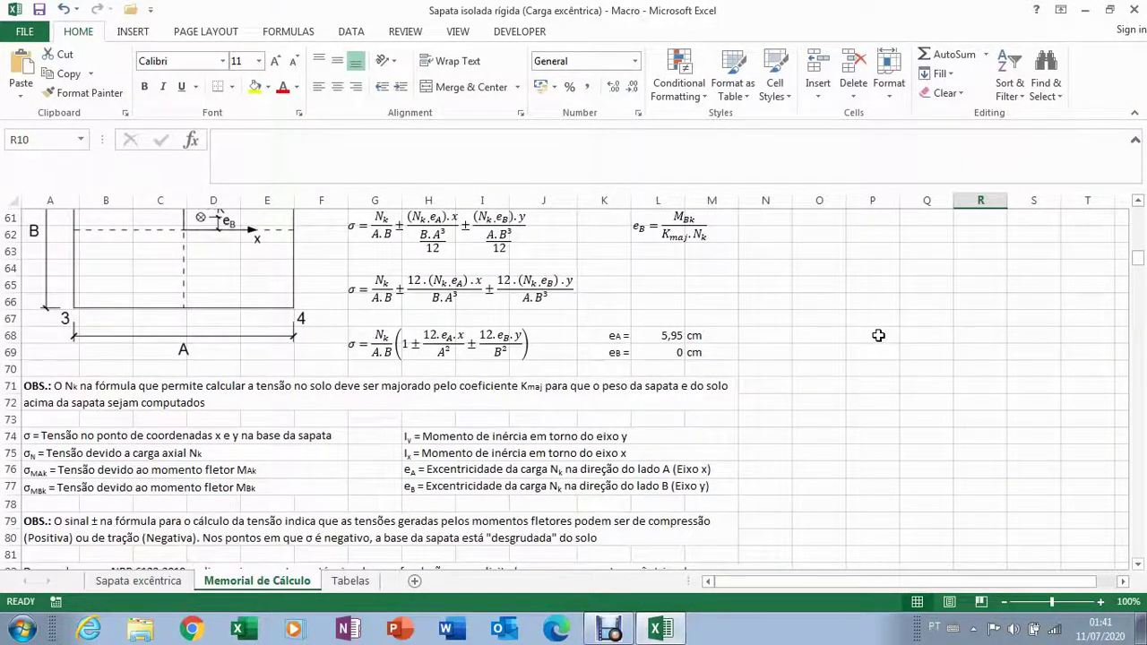
pyautogui.scroll(-9, 878, 335)
pyautogui.scroll(-3, 867, 344)
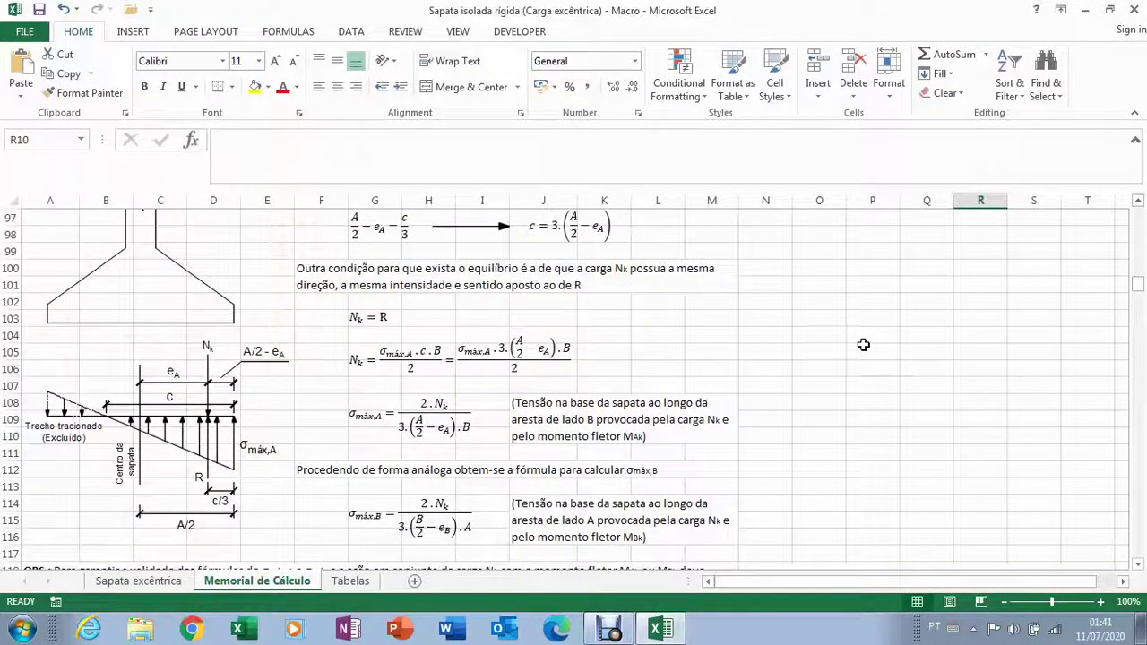
pyautogui.scroll(-7, 863, 344)
pyautogui.scroll(-5, 862, 345)
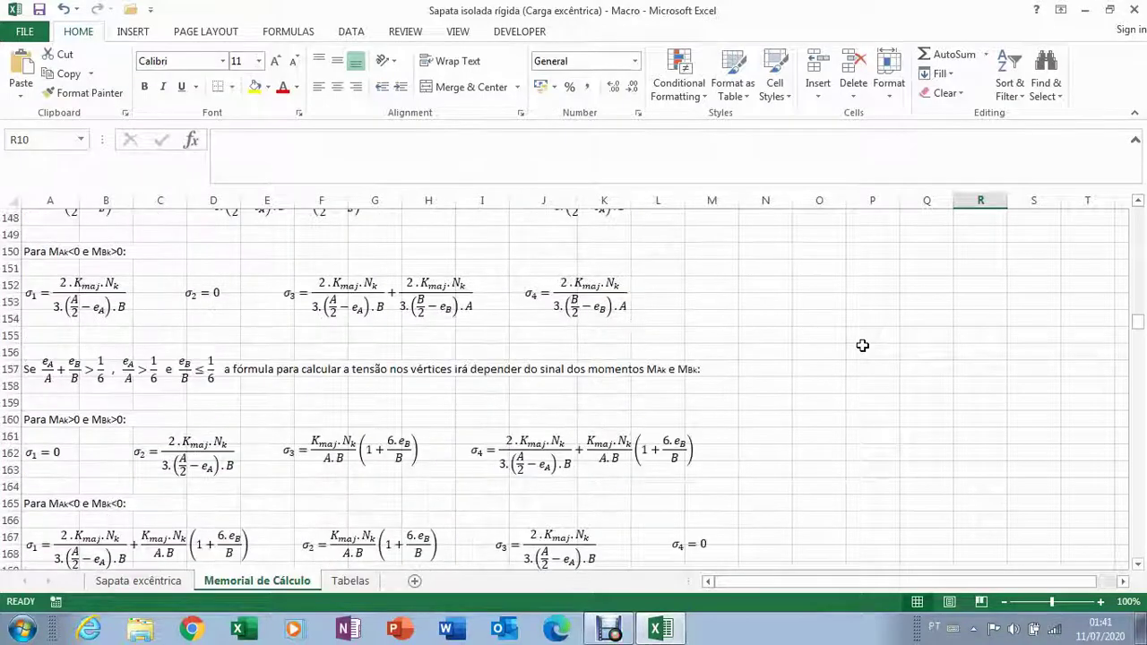
pyautogui.scroll(-7, 863, 346)
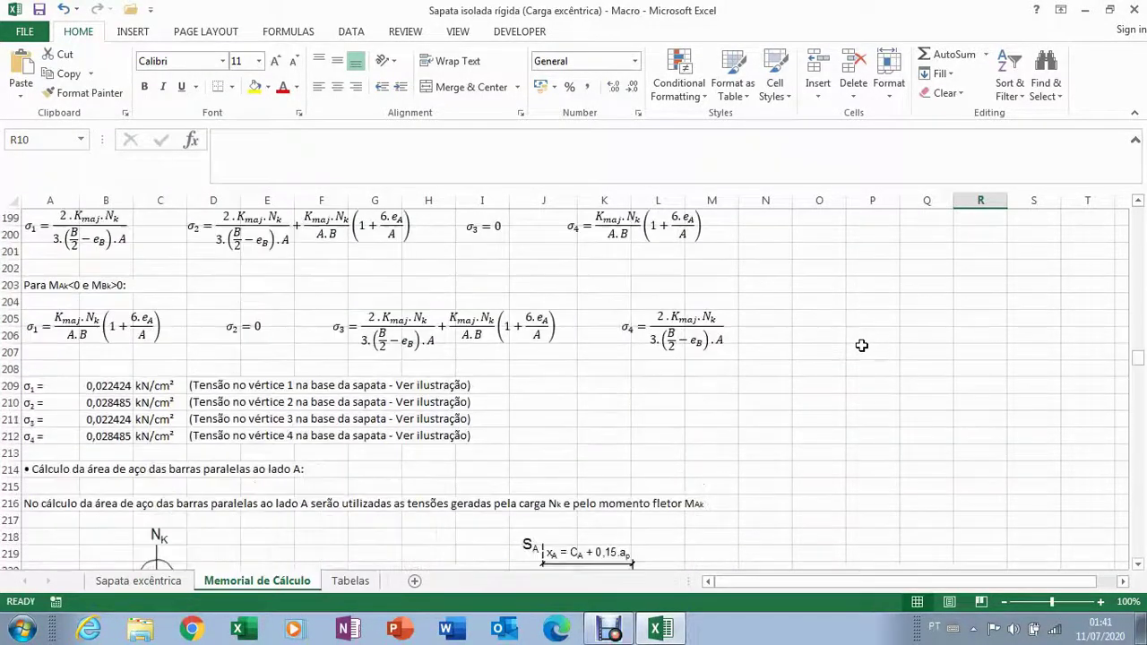
pyautogui.scroll(-10, 861, 345)
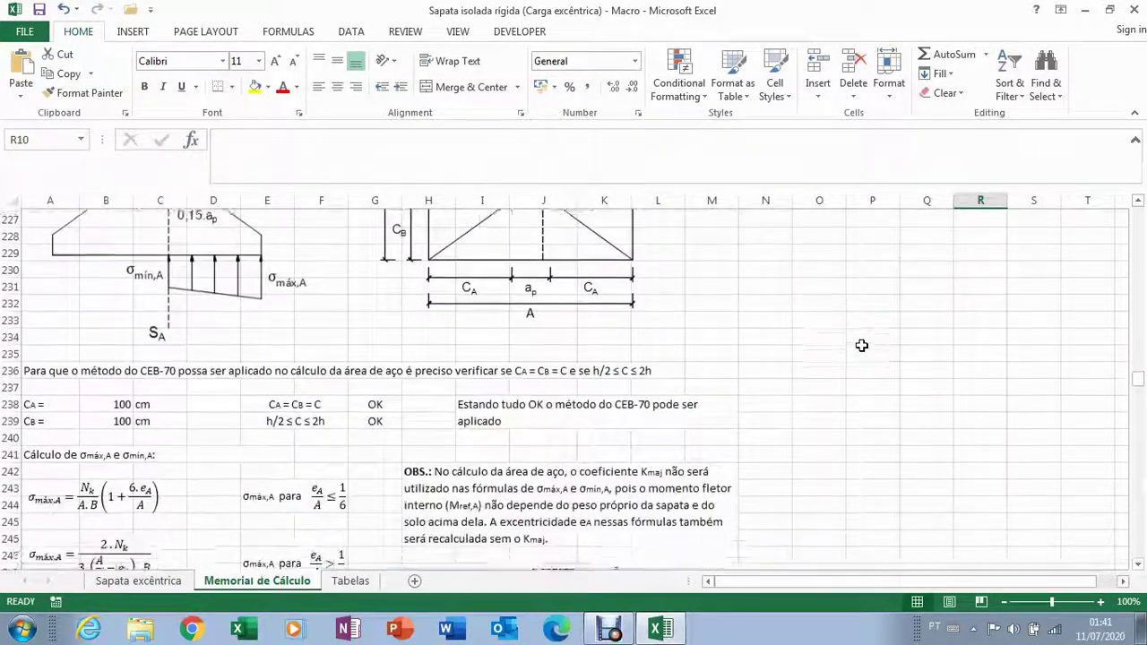
pyautogui.scroll(-13, 861, 345)
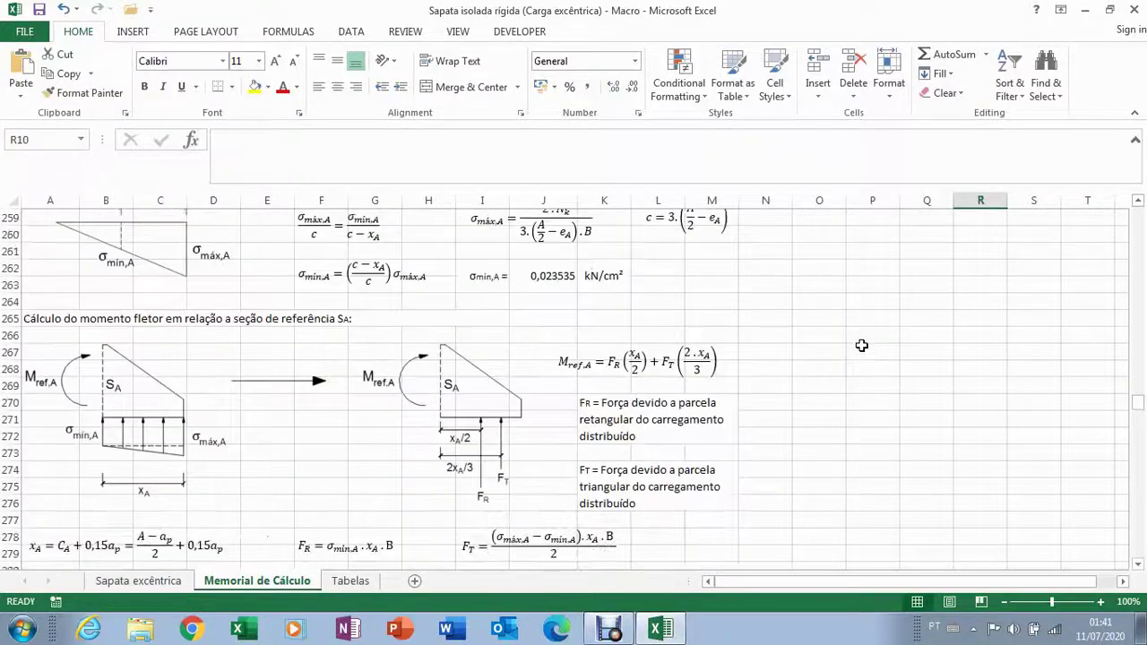
pyautogui.scroll(-20, 862, 345)
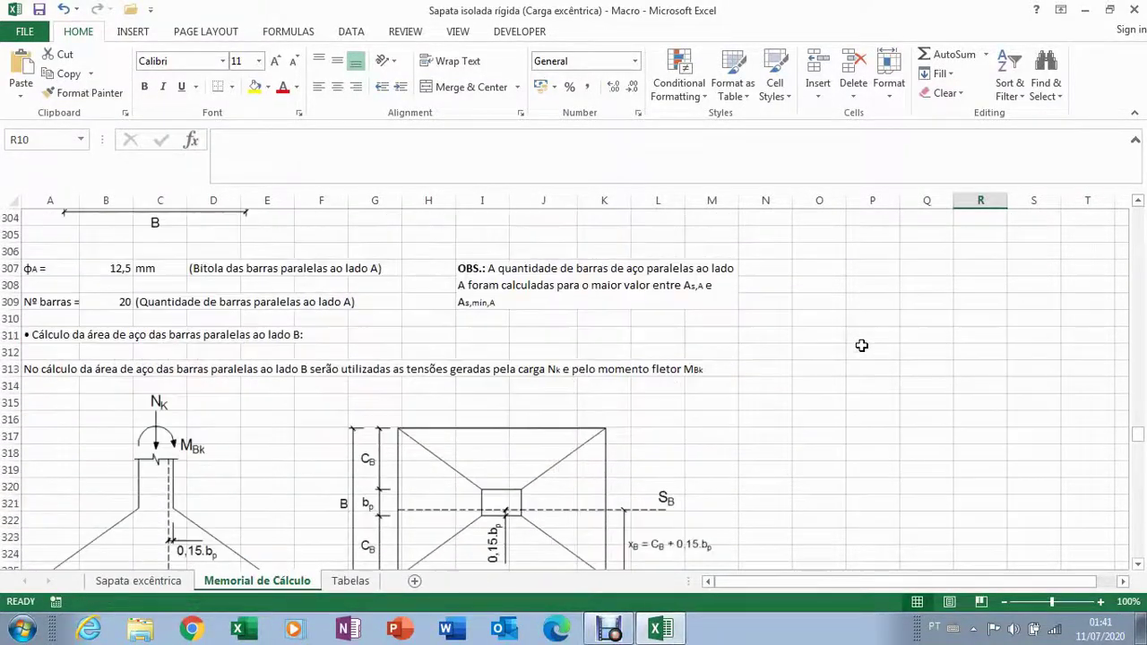
pyautogui.scroll(-20, 862, 347)
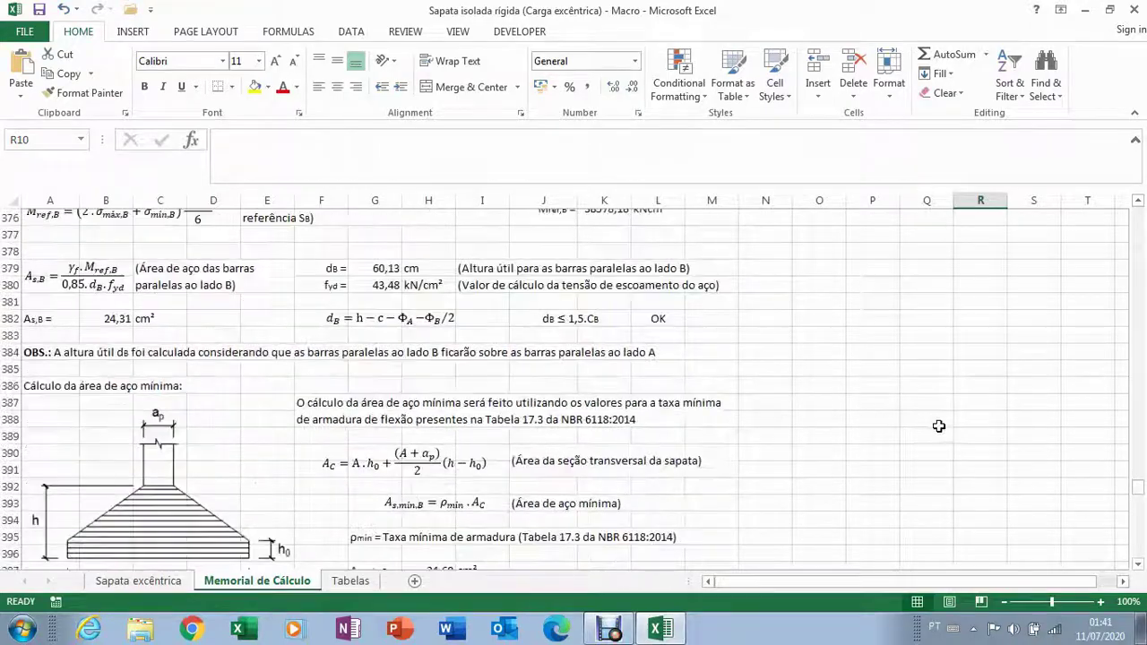
pyautogui.scroll(-20, 969, 442)
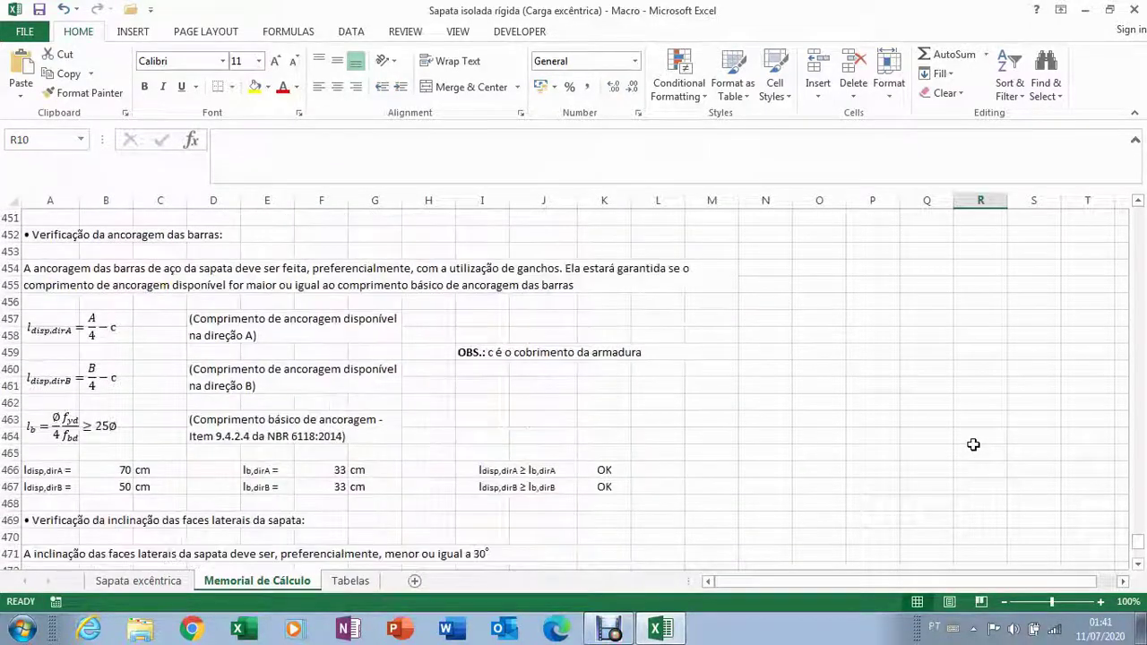
pyautogui.moveTo(1139, 551); pyautogui.dragTo(1069, 275)
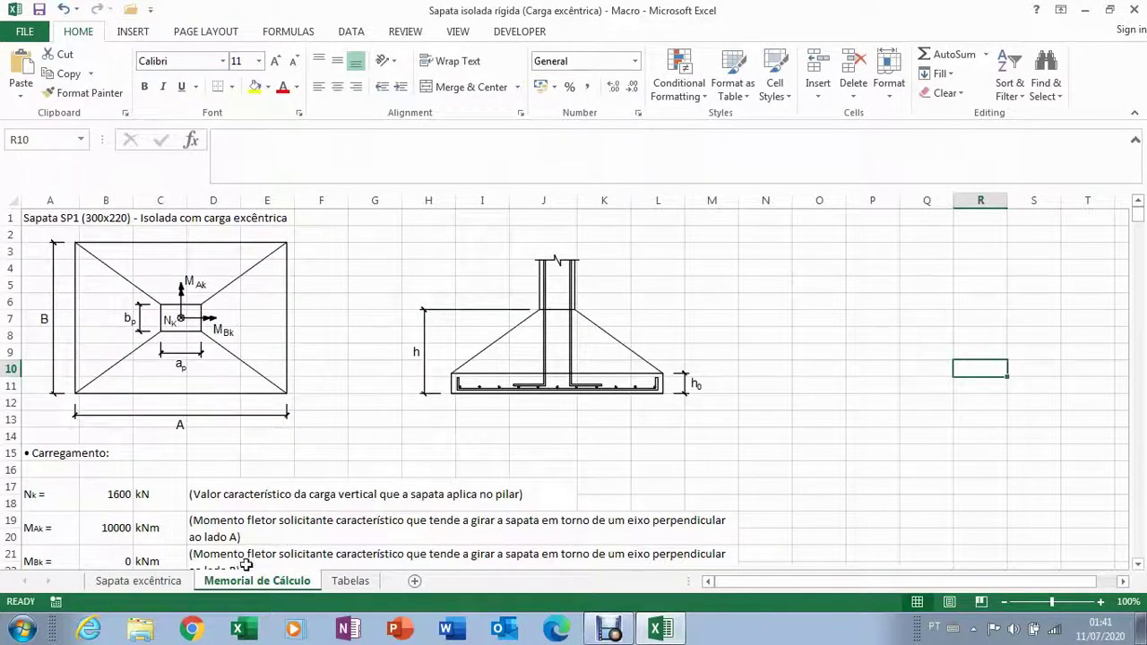
# - Return to the Sapata excêntrica sheet and start printing the calculation memorial
pyautogui.click(156, 583)
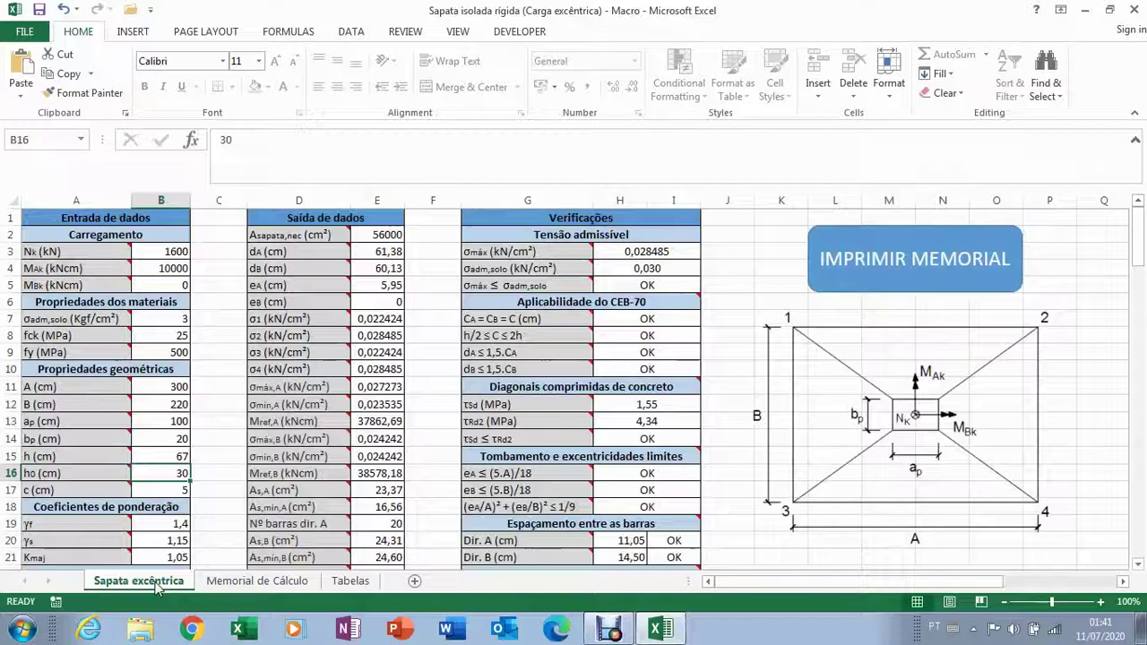
pyautogui.click(917, 283)
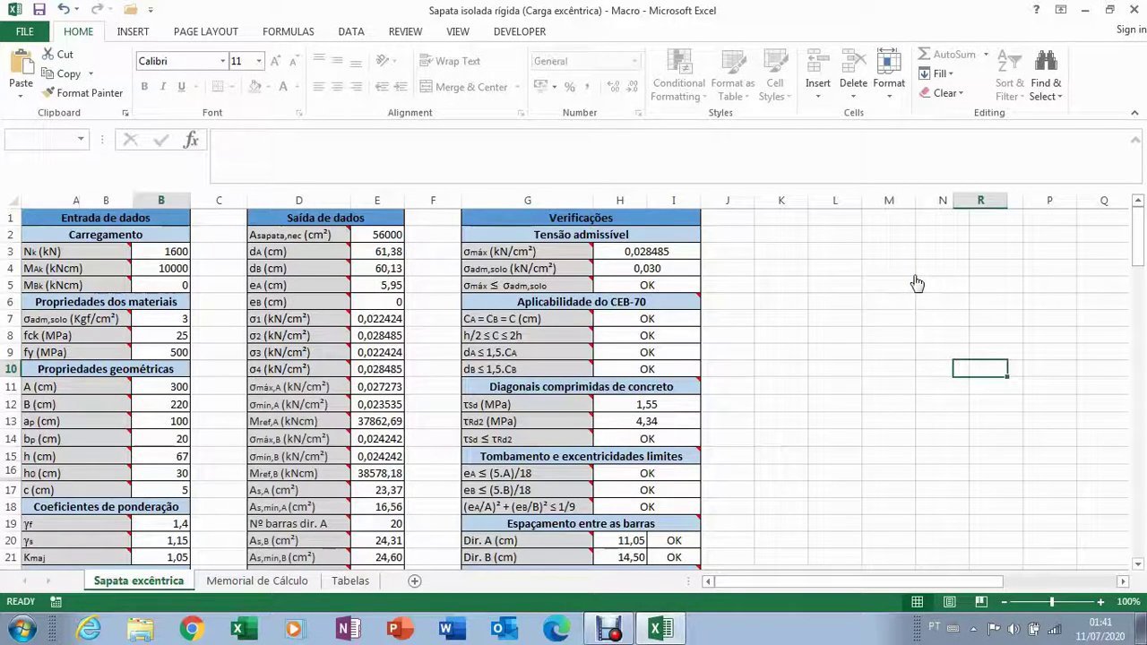